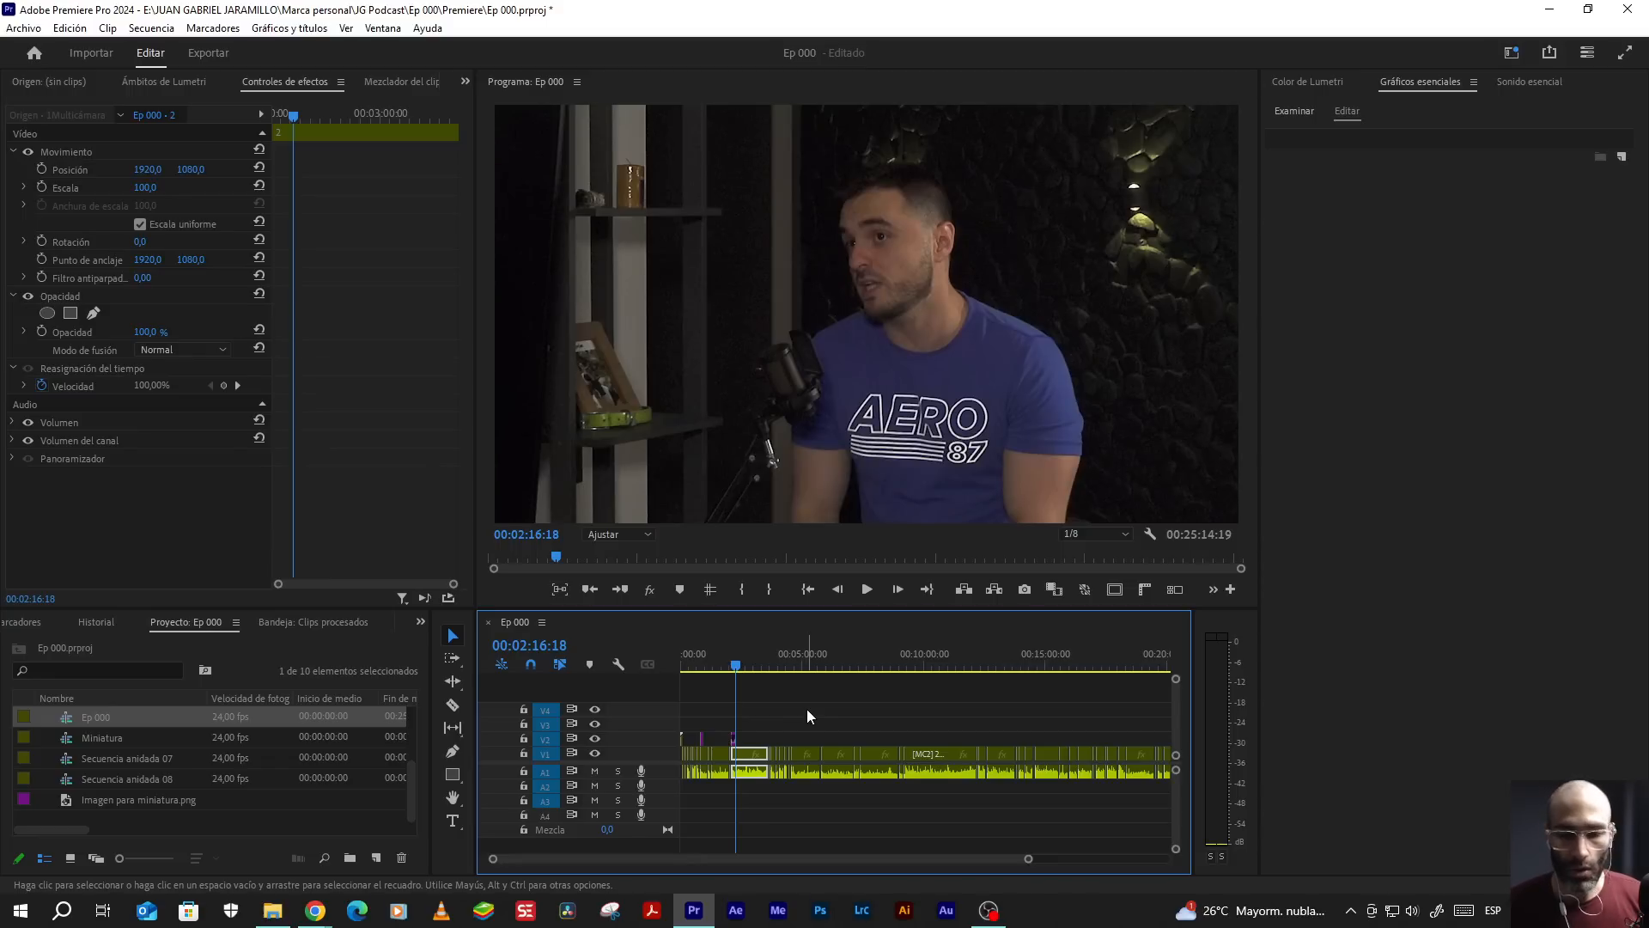
# Step: Split the multicam clip on V1 at 00:02:35:22 with the Razor tool and return to the Selection tool
pyautogui.scroll(2, 752, 752)
pyautogui.scroll(8, 752, 751)
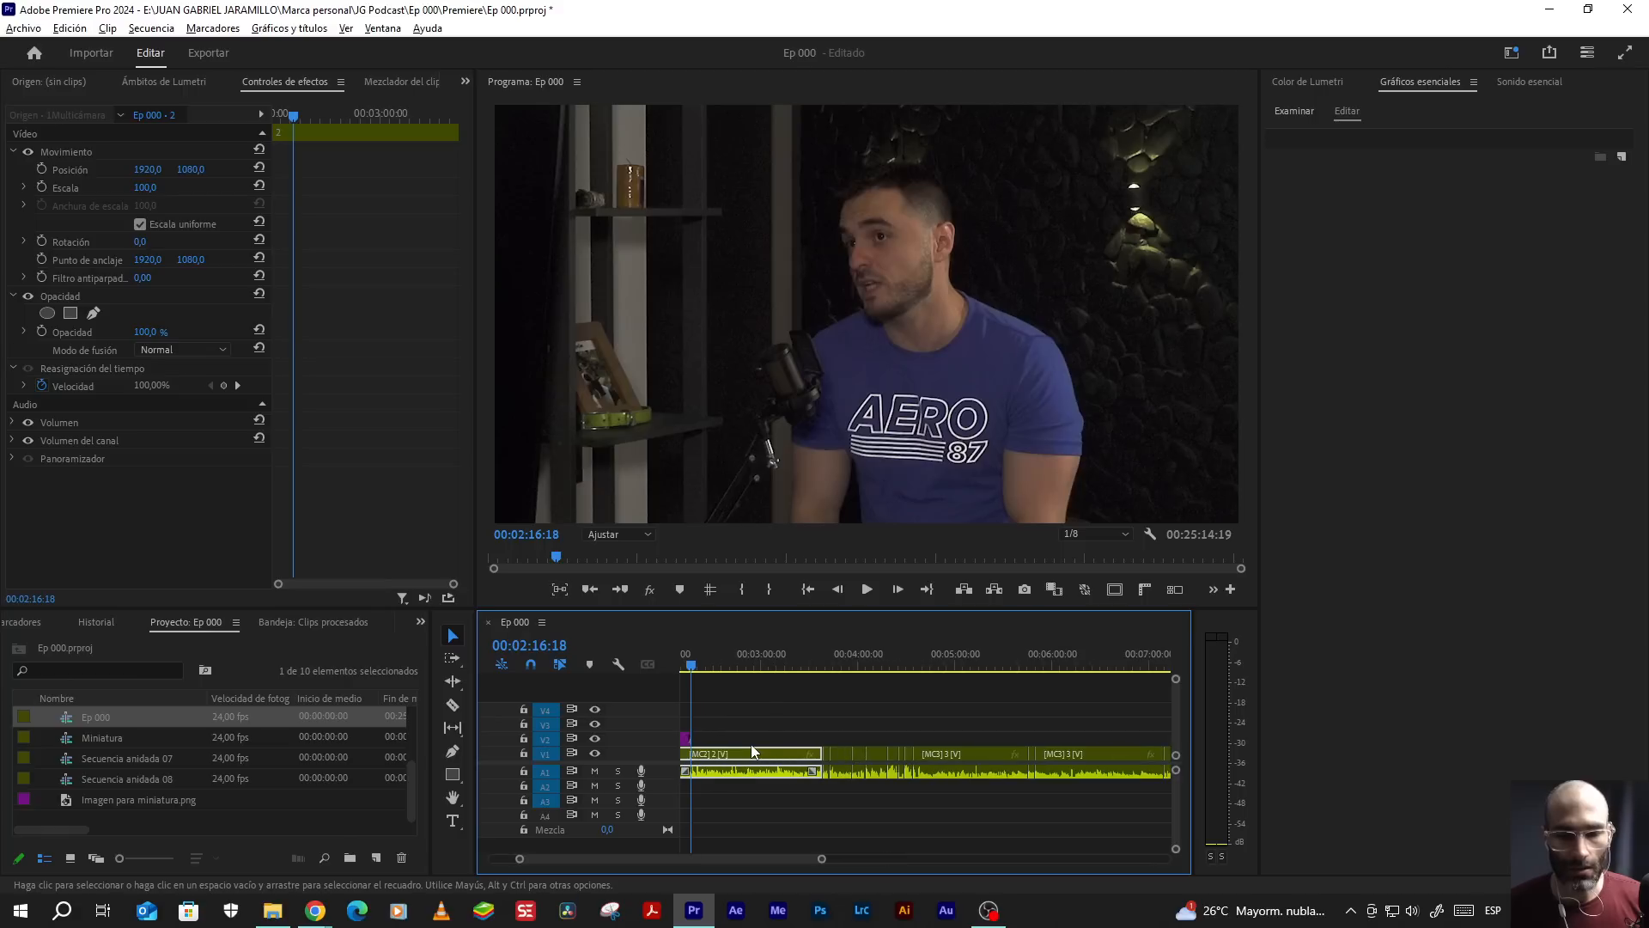
pyautogui.scroll(1, 807, 761)
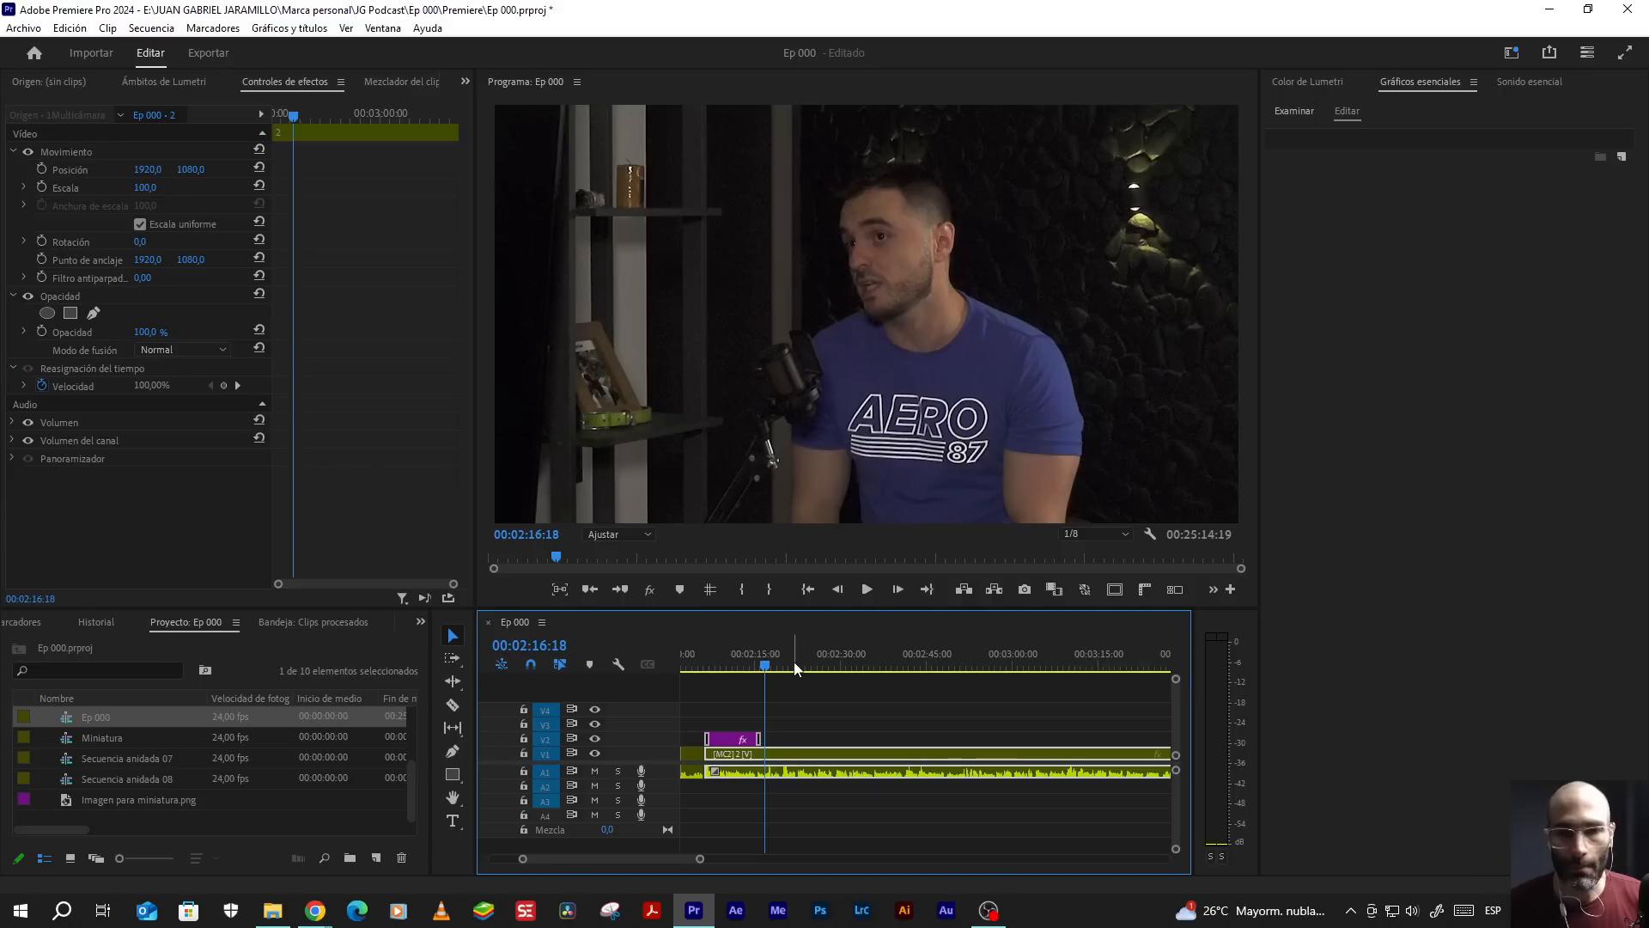
pyautogui.moveTo(794, 661); pyautogui.dragTo(874, 664)
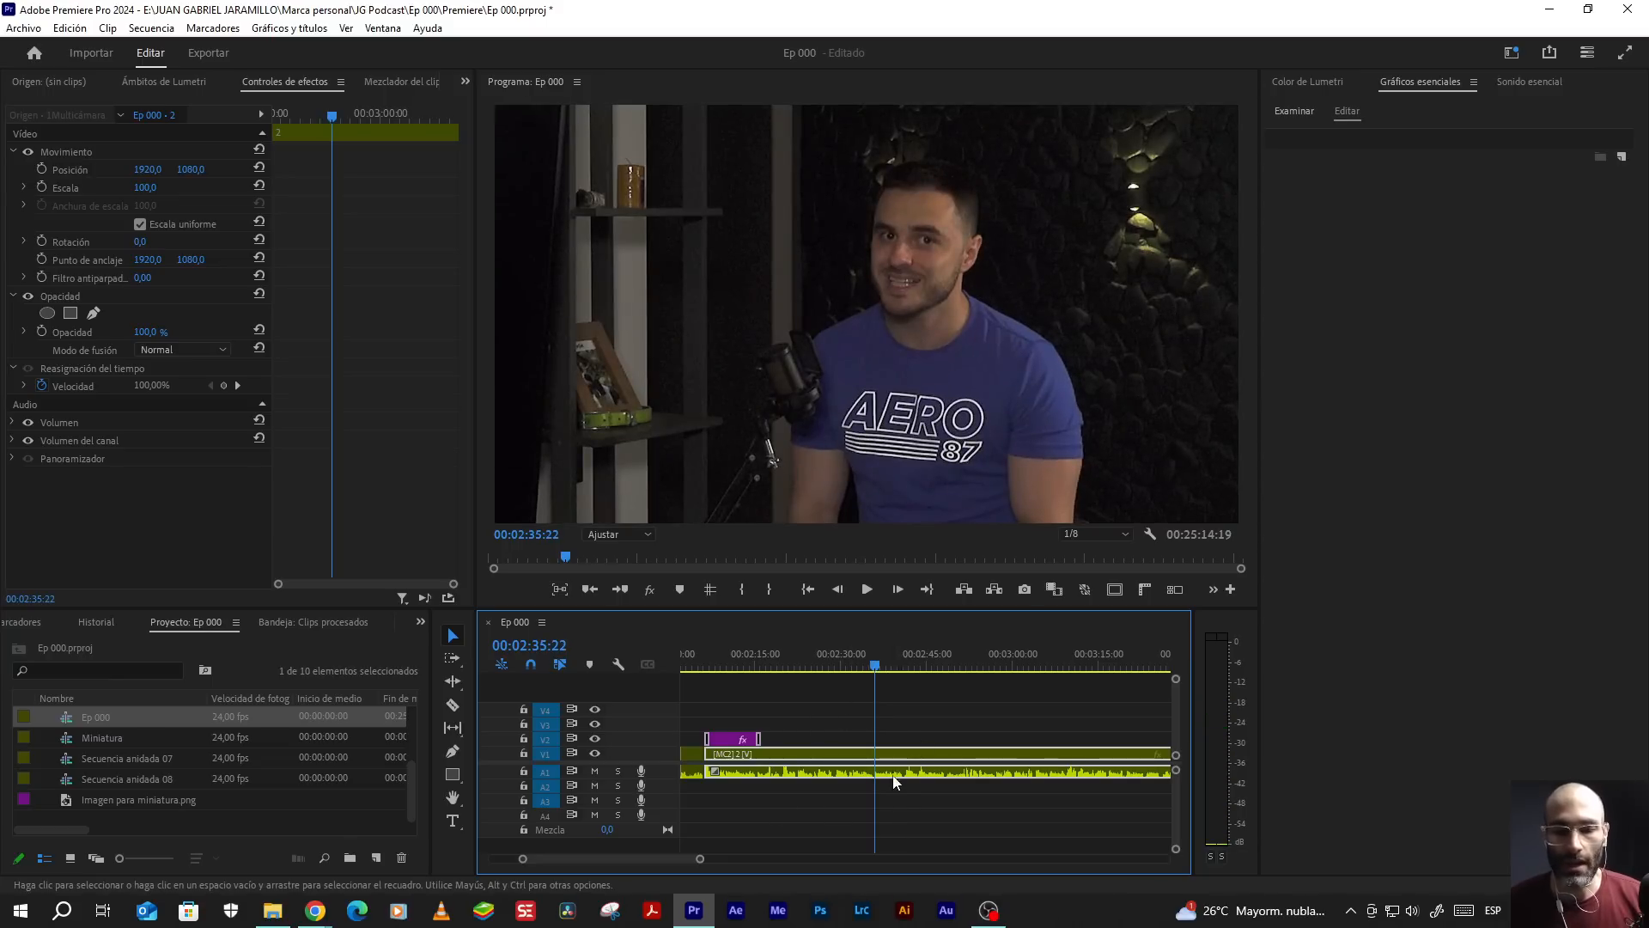
pyautogui.press('c')
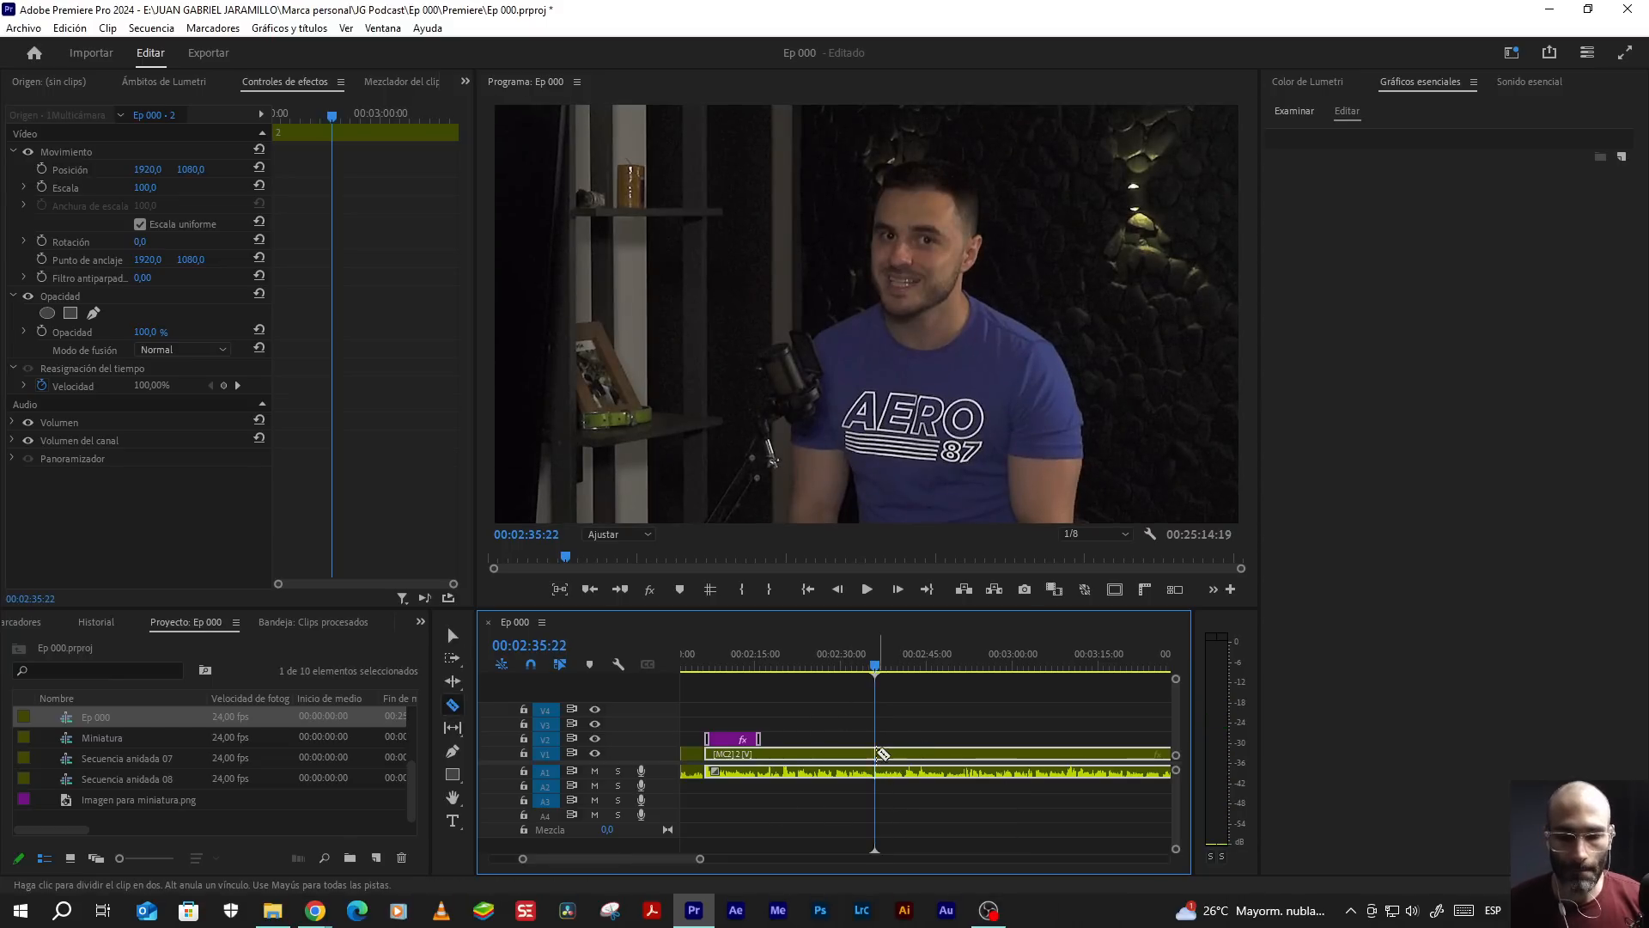
pyautogui.click(875, 754)
pyautogui.press('v')
# Step: Switch the segment after the cut to camera 1 and compare the shots on both sides of the cut
pyautogui.click(845, 665)
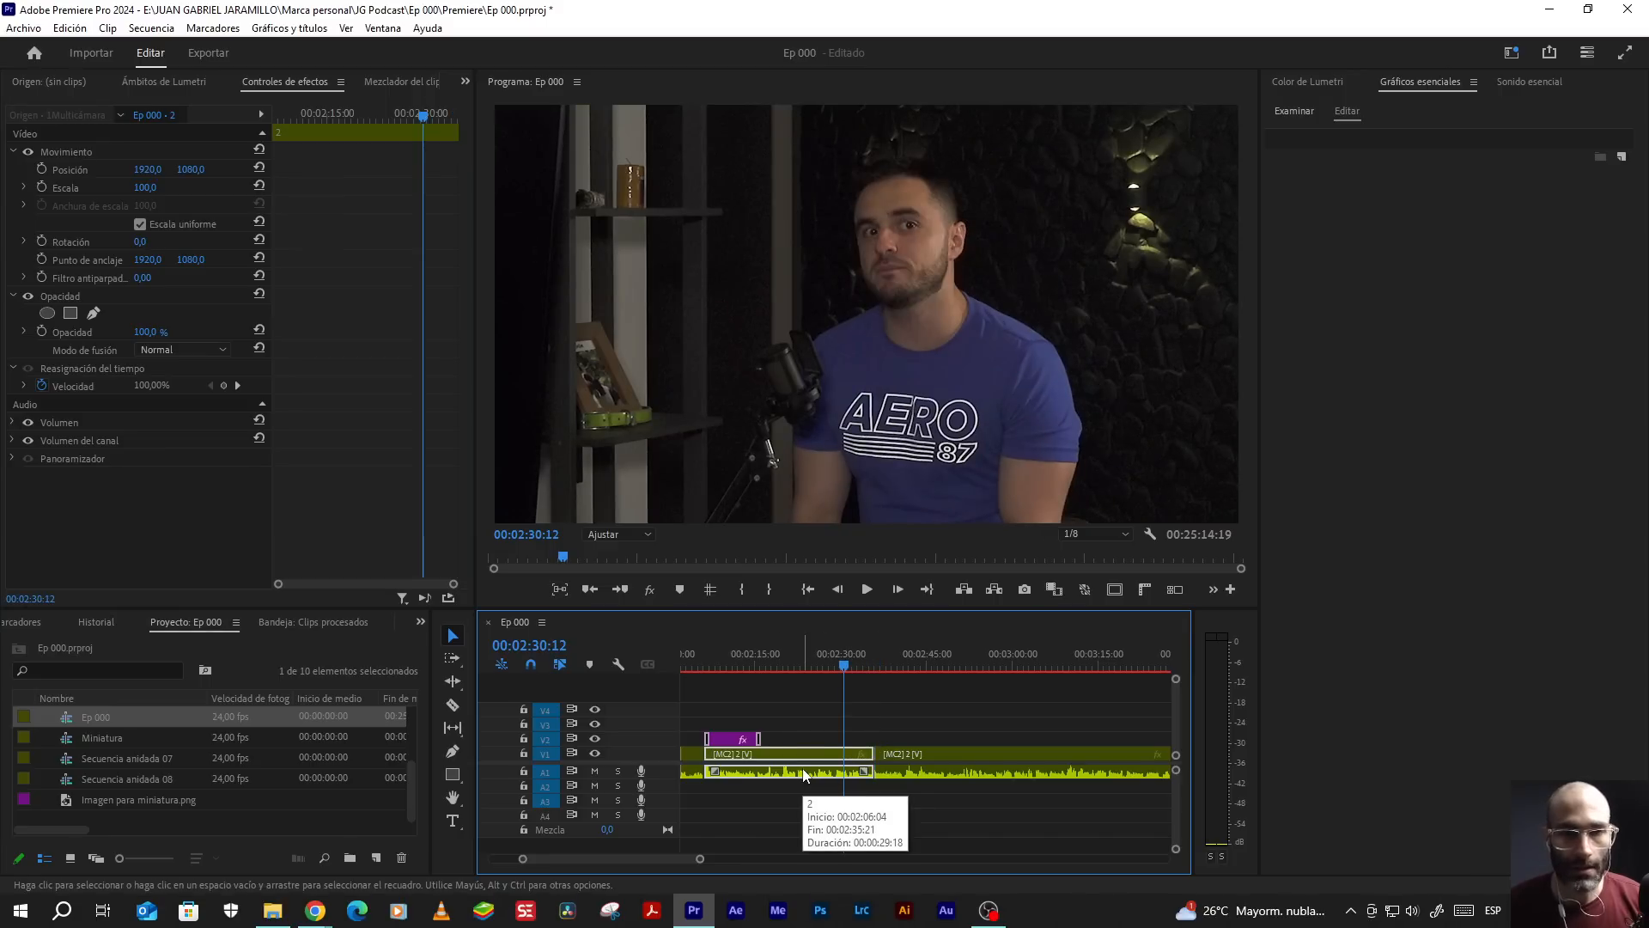
pyautogui.click(915, 661)
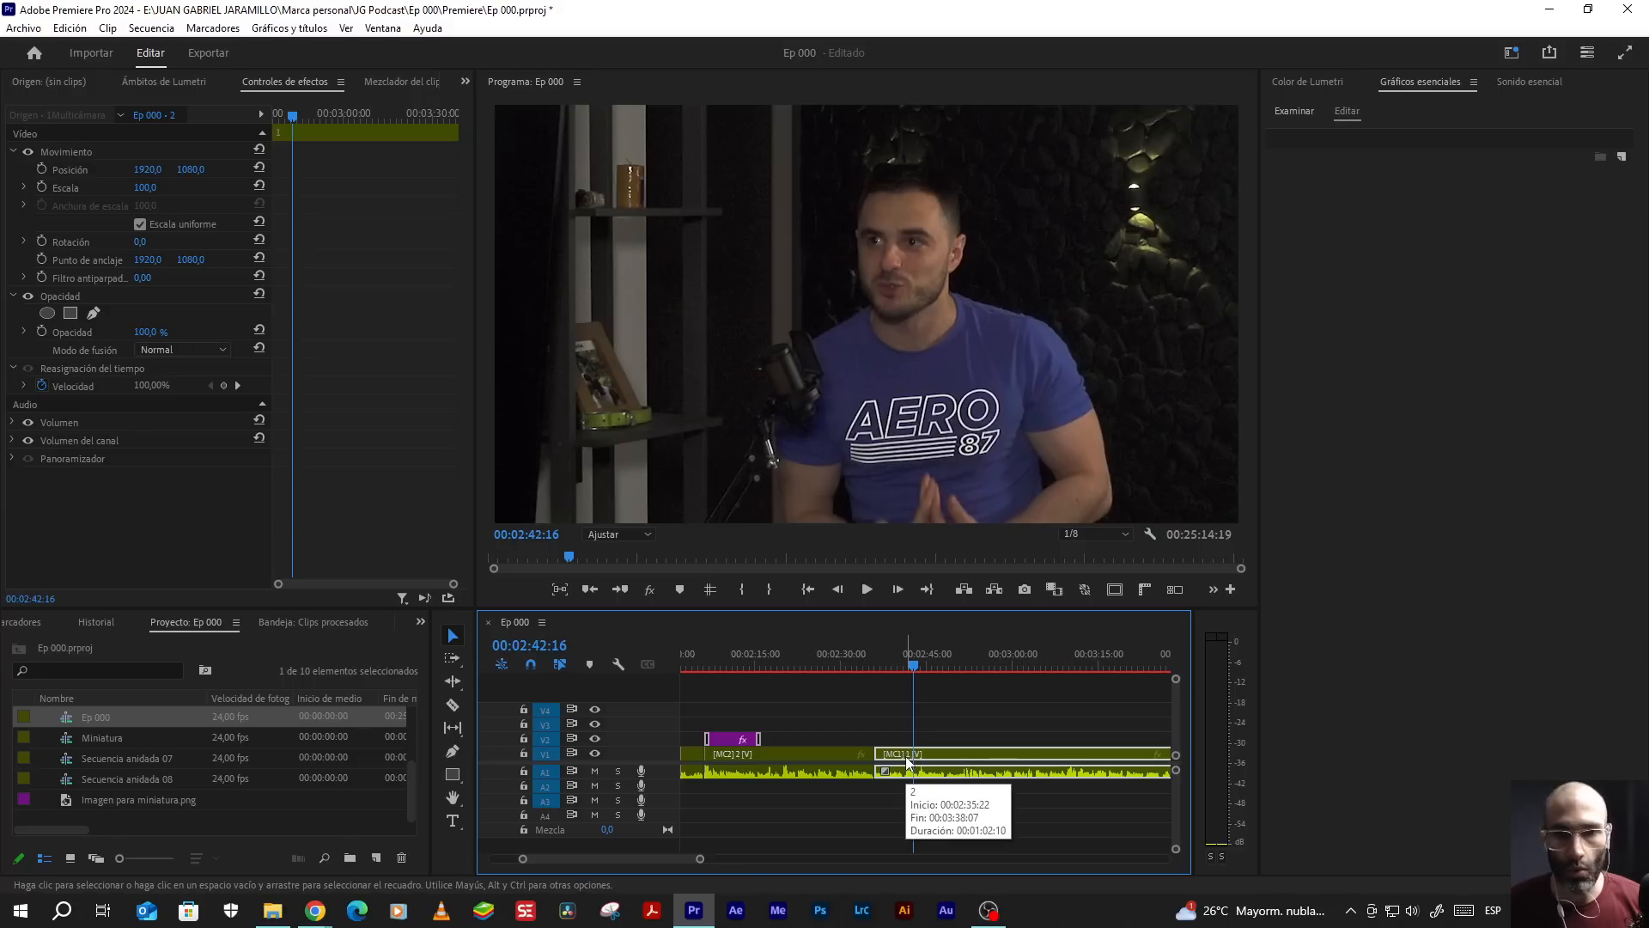
pyautogui.press('1')
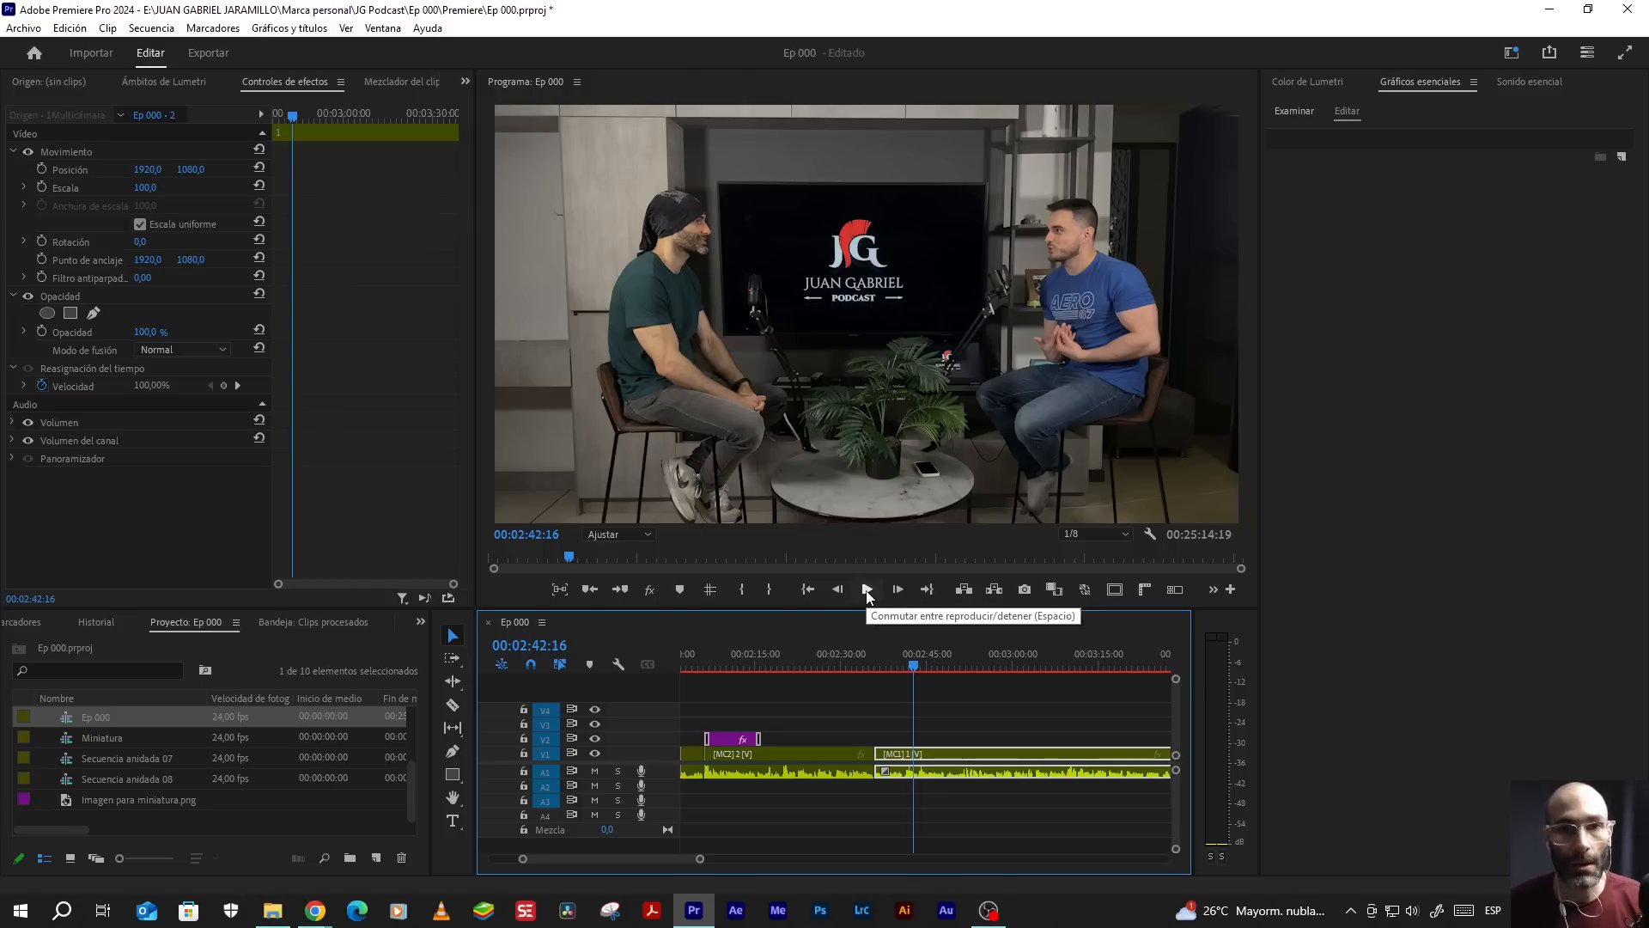
pyautogui.scroll(-1, 900, 784)
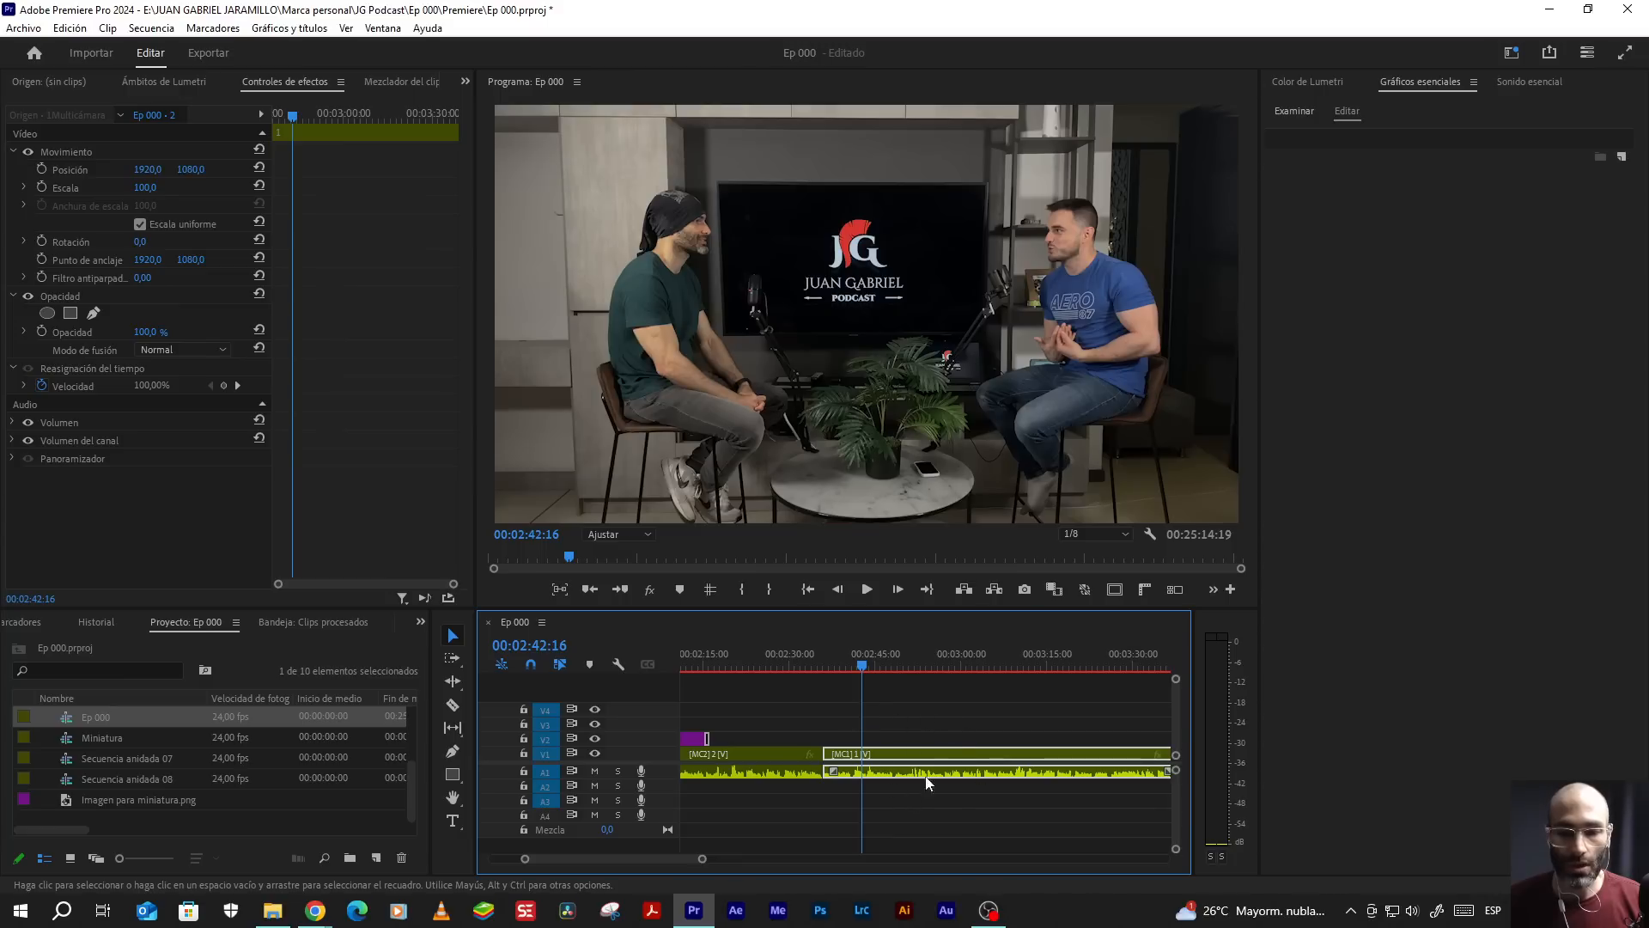
pyautogui.click(808, 655)
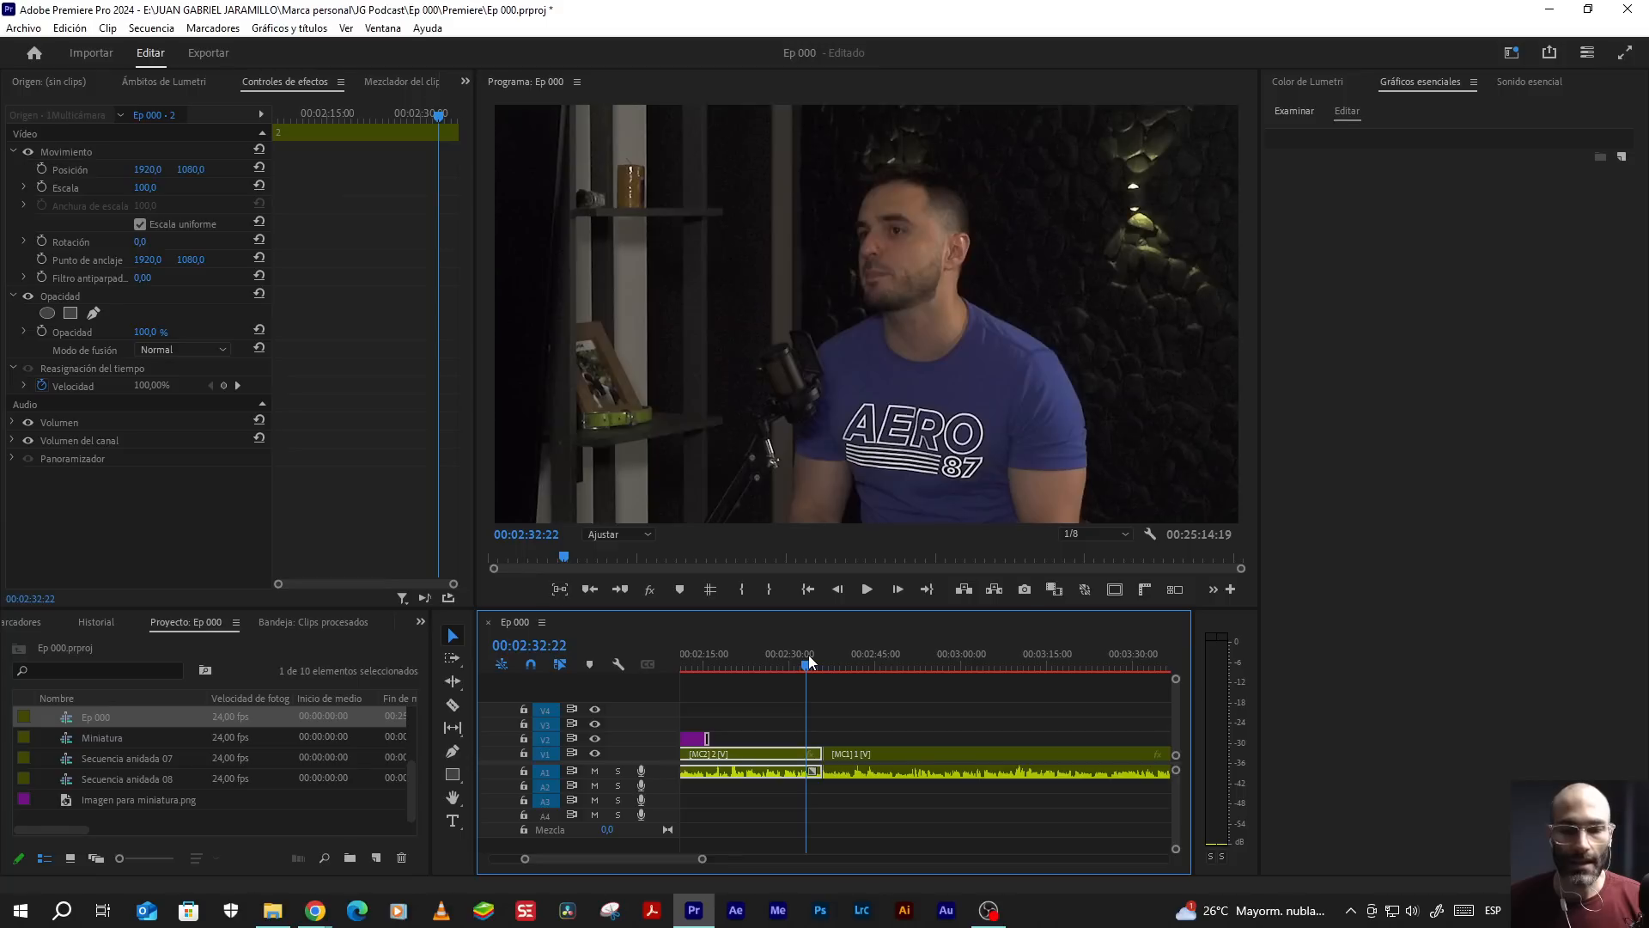
pyautogui.click(842, 663)
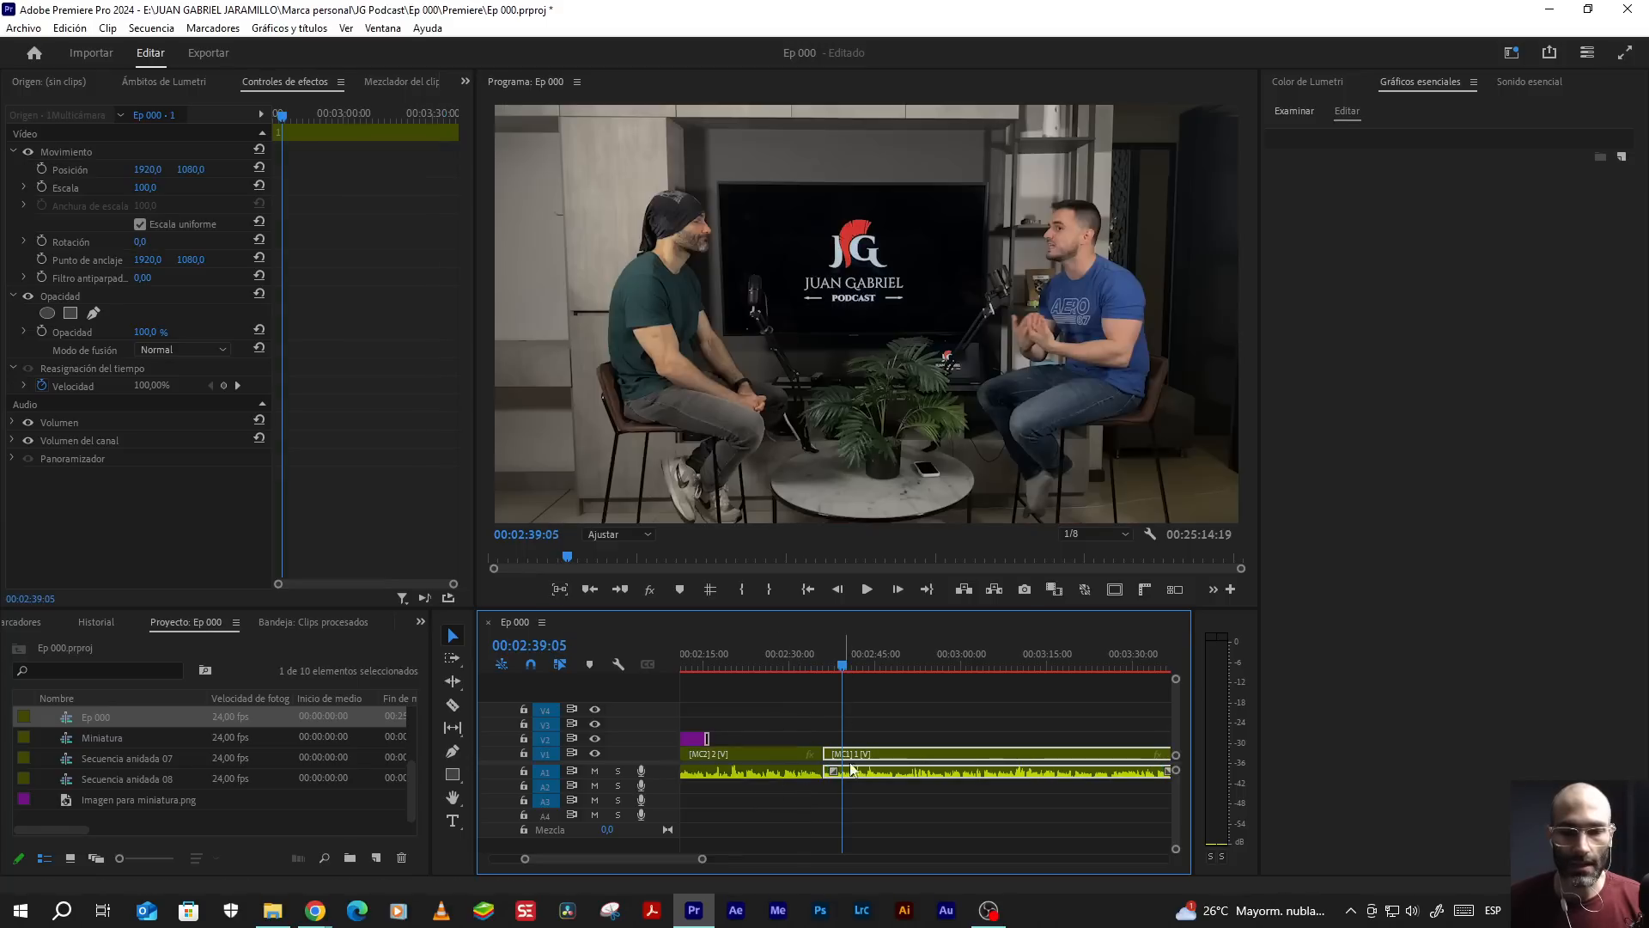
# Step: Play from the cut while alternating the second segment between cameras 2 and 1, then stop and leave it on camera 2
pyautogui.press('Up')
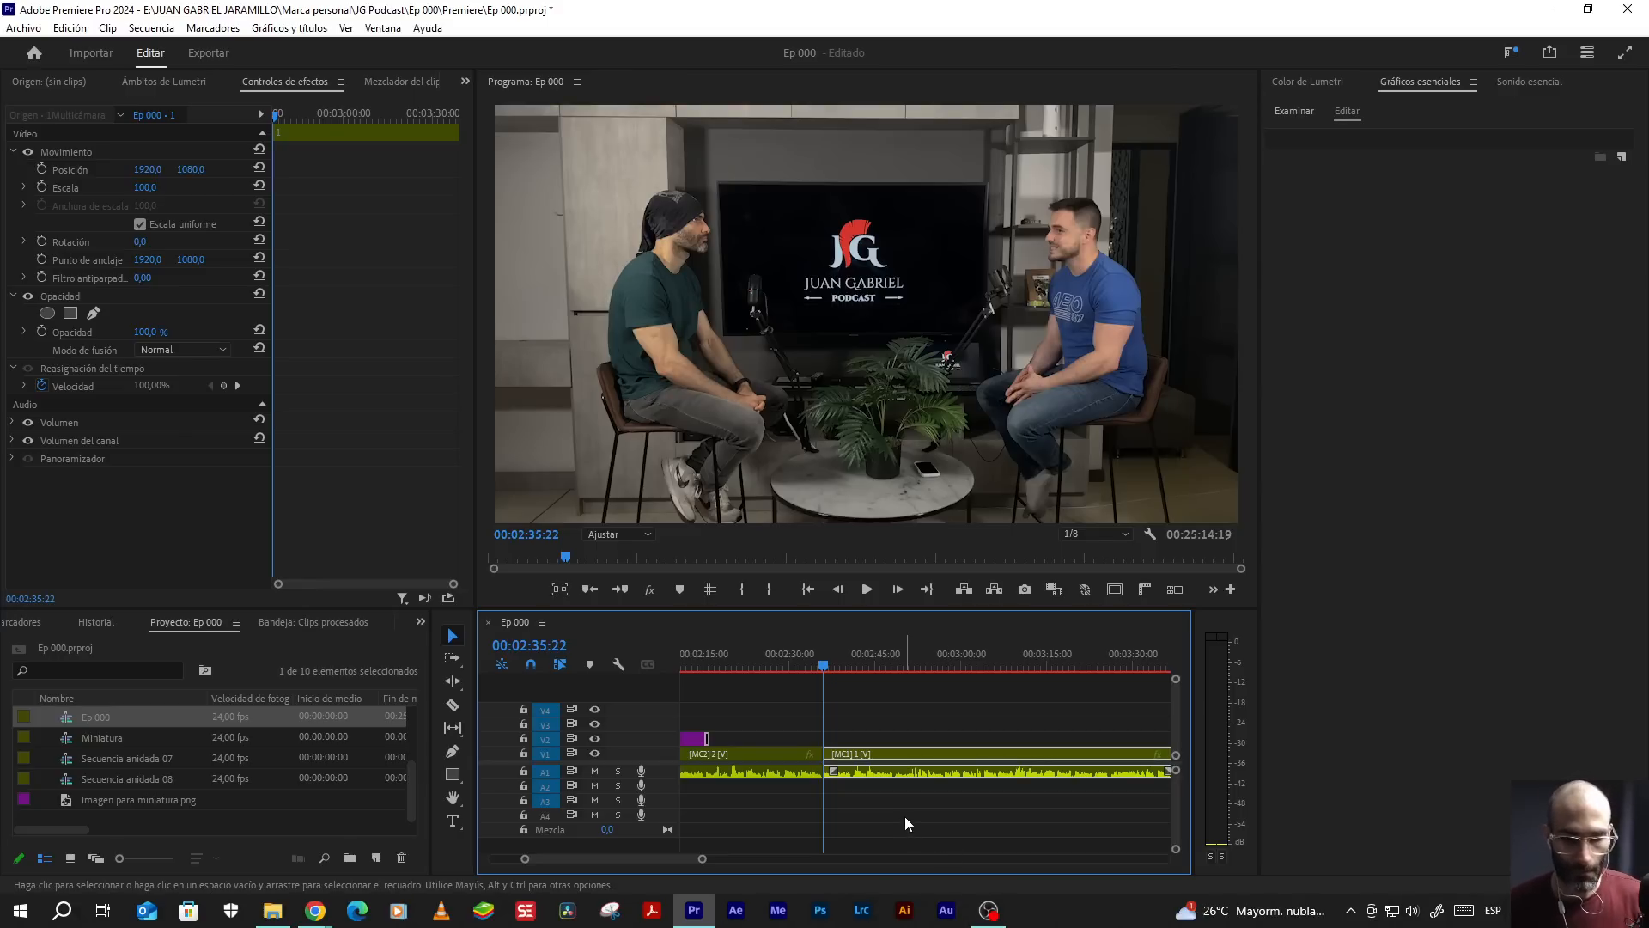
pyautogui.press('2')
pyautogui.press('space')
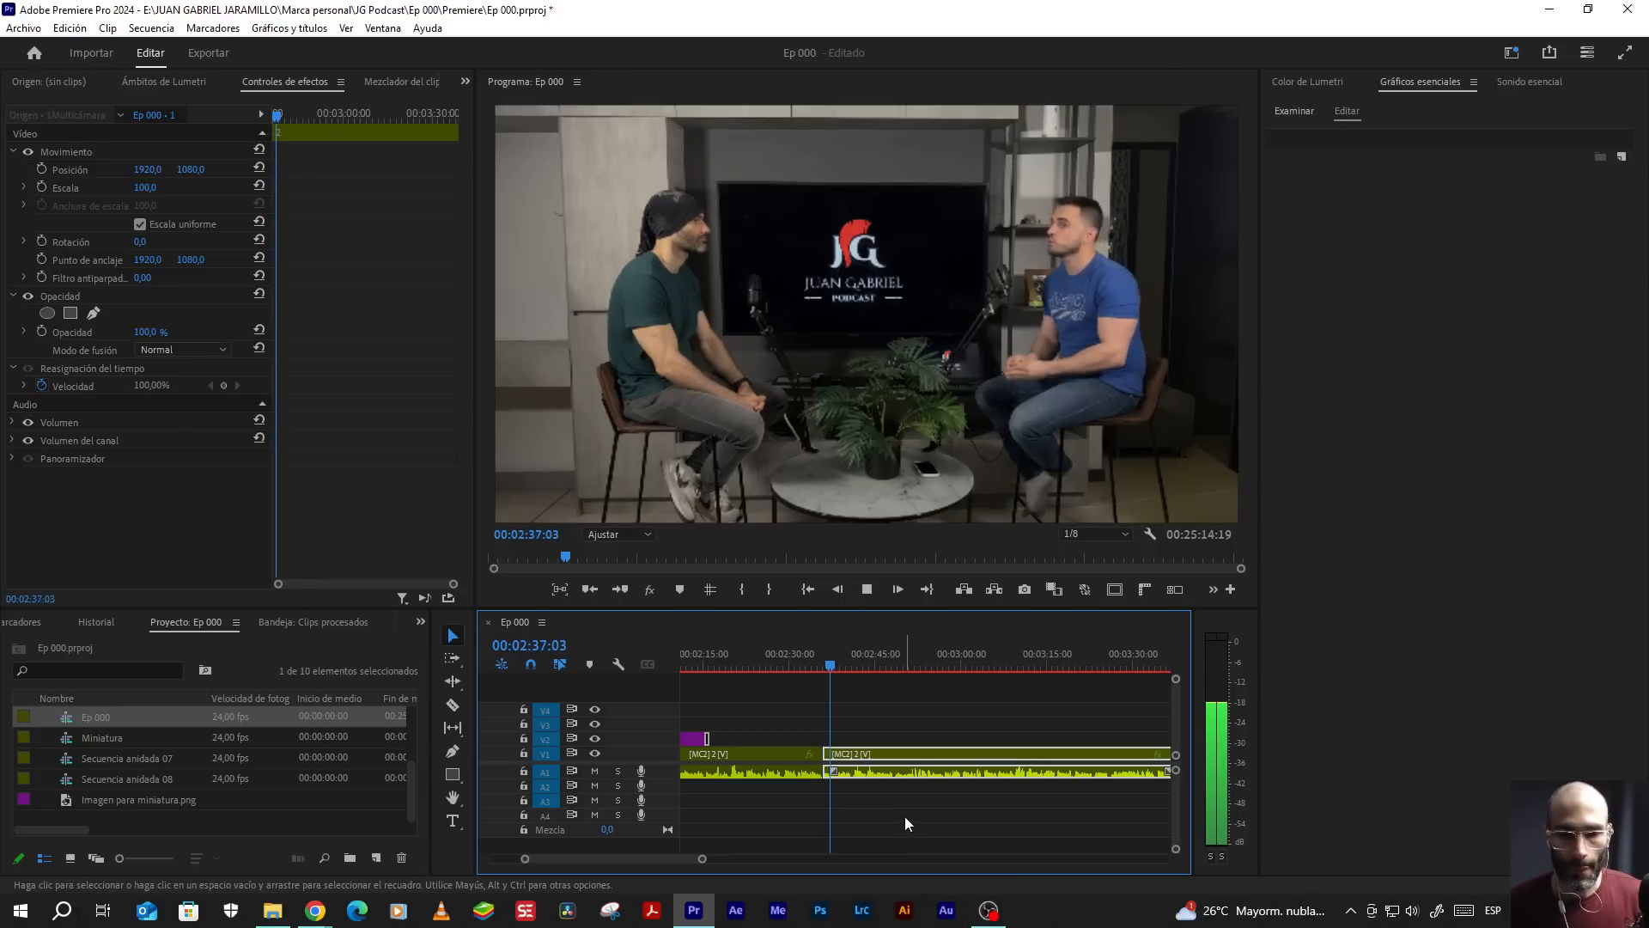
pyautogui.press('1')
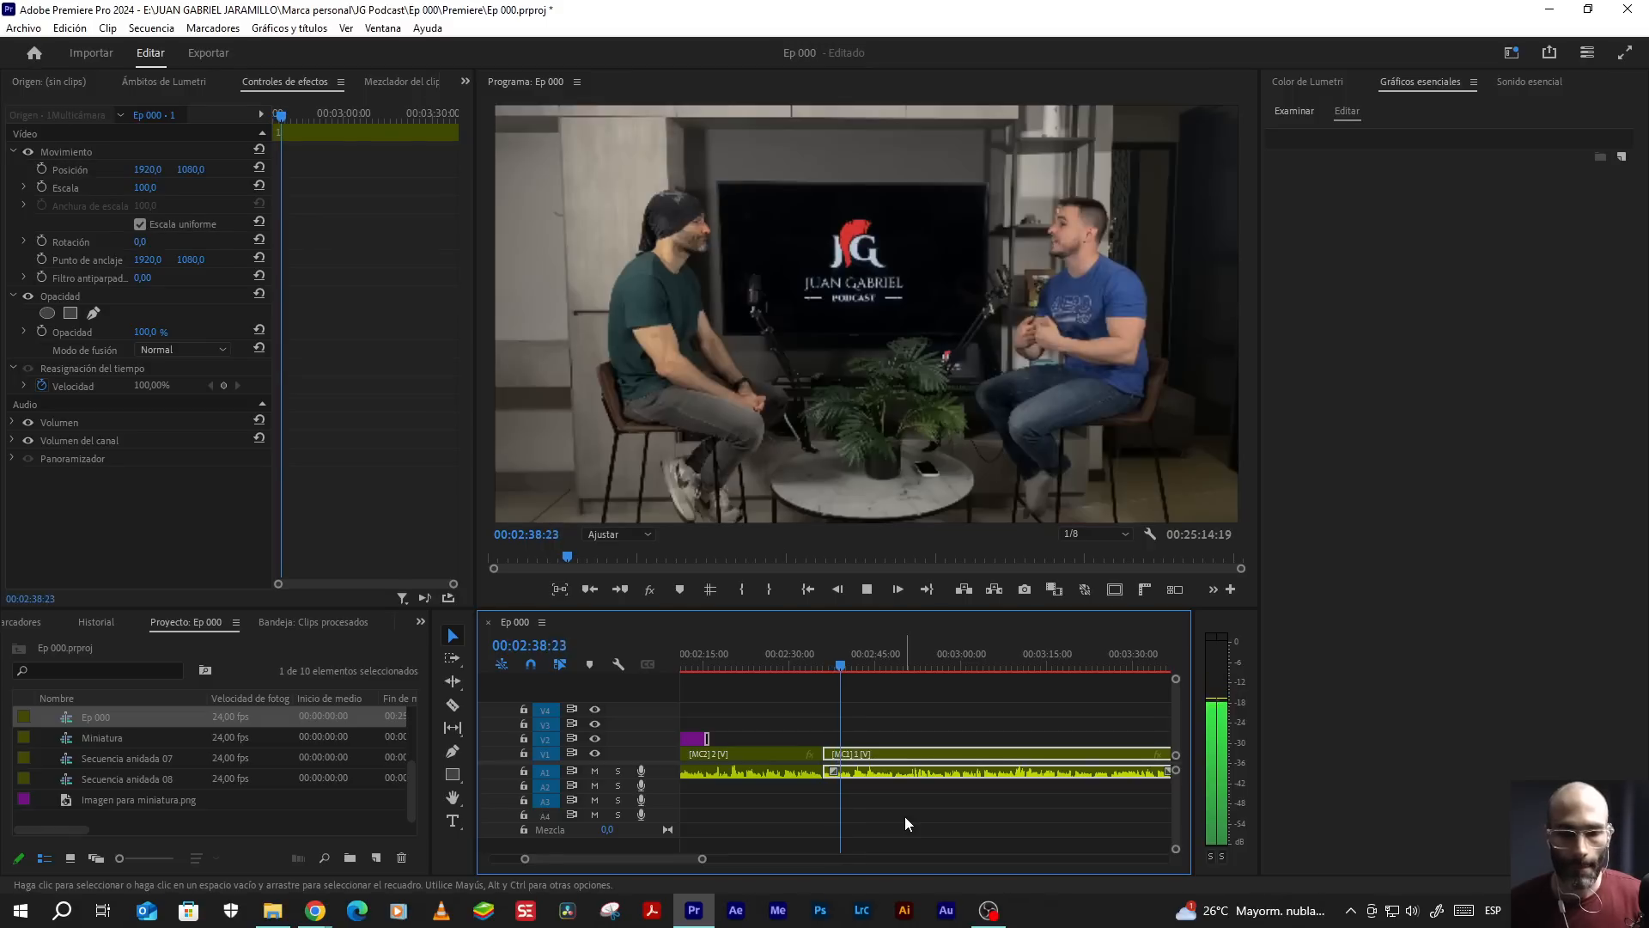
pyautogui.press('2')
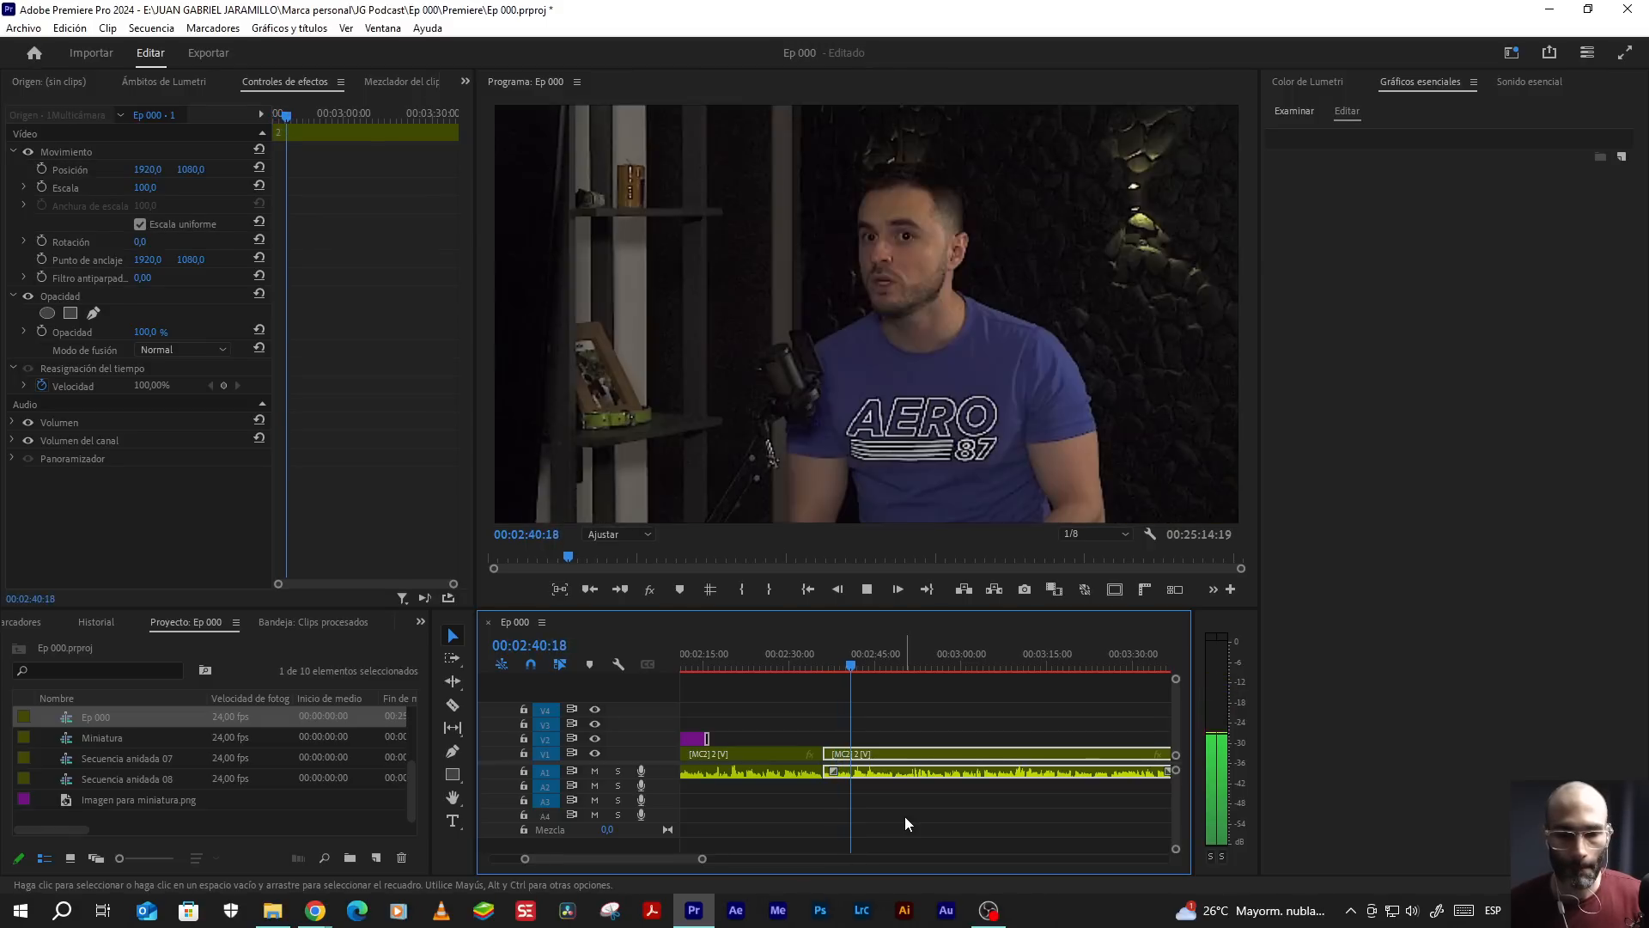
pyautogui.press('1')
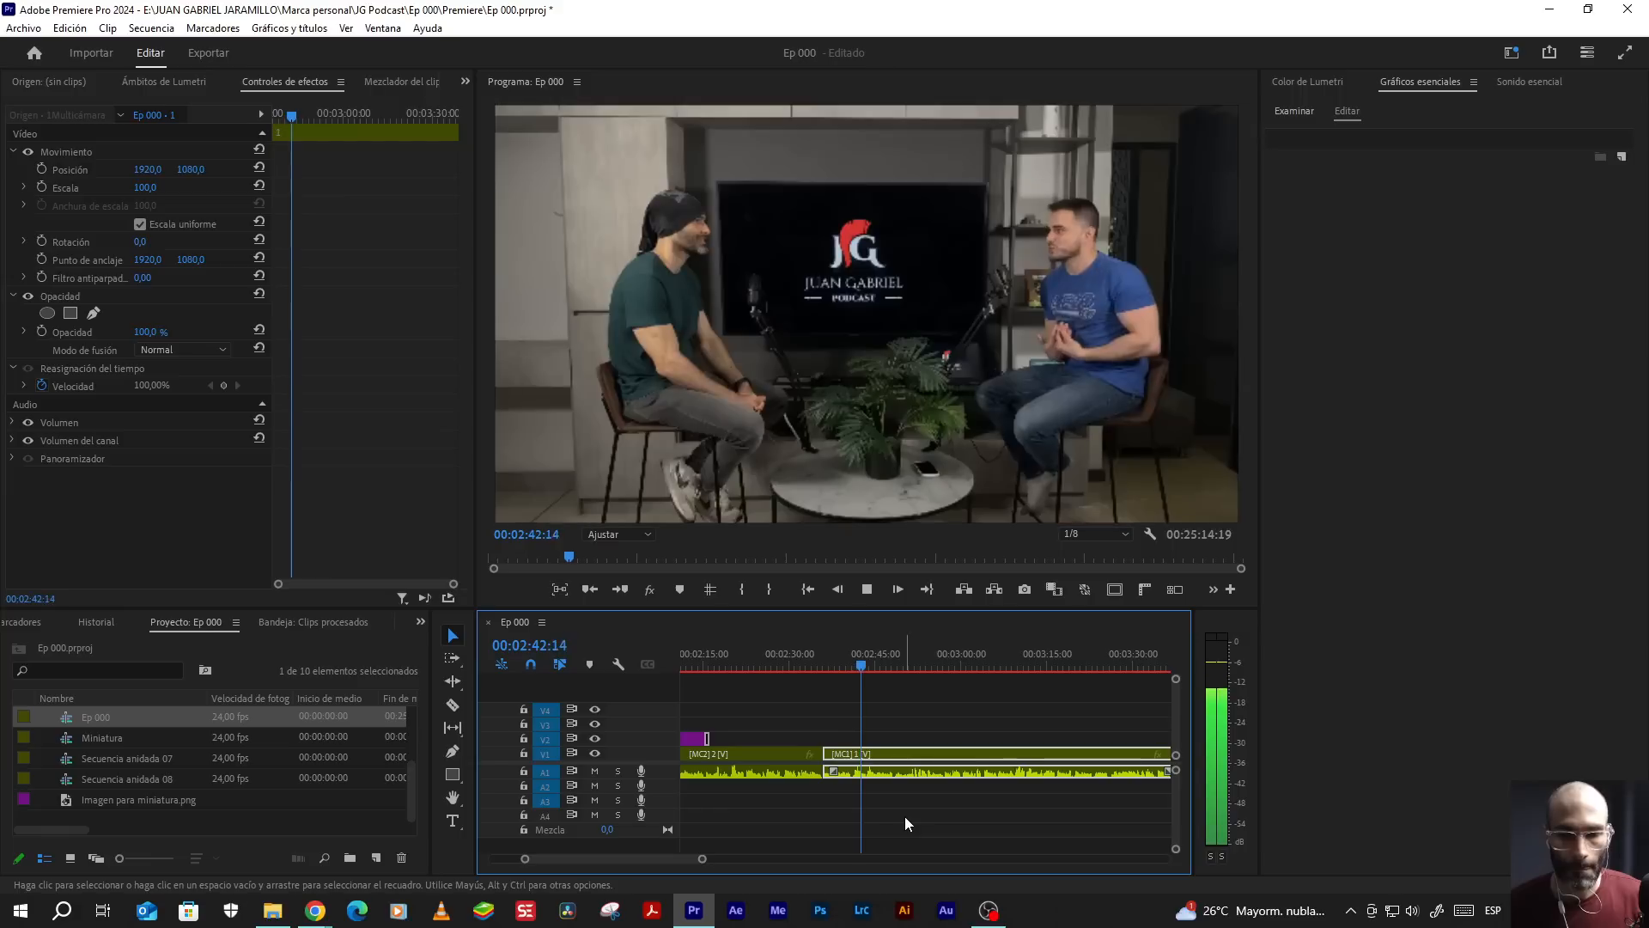
pyautogui.press('space')
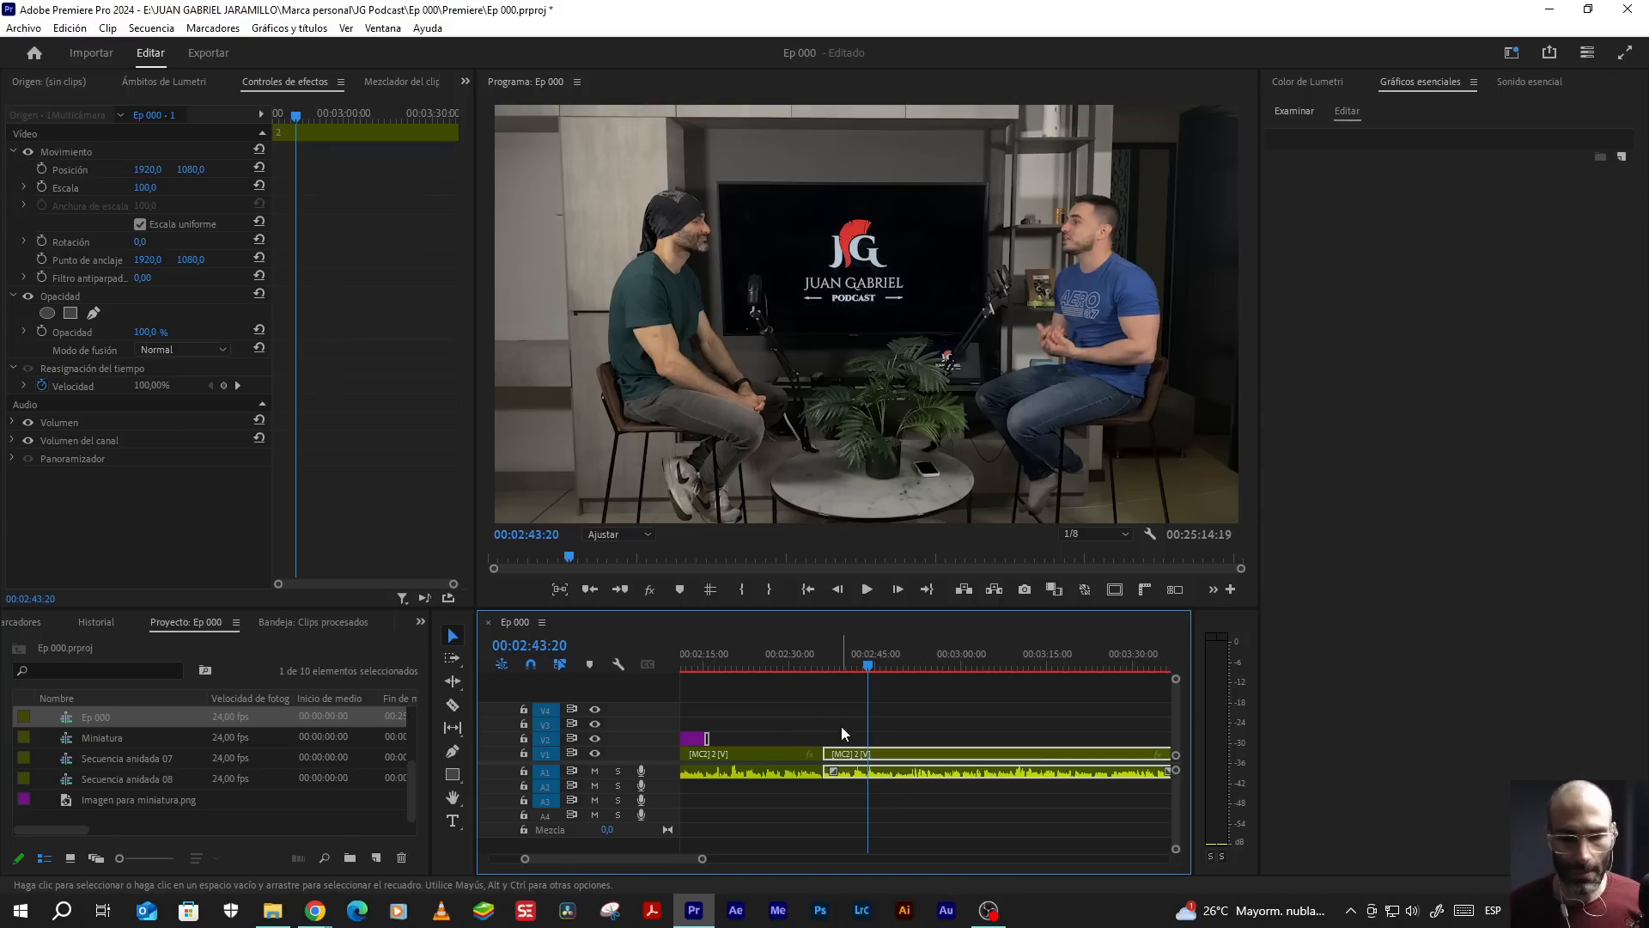
pyautogui.press('2')
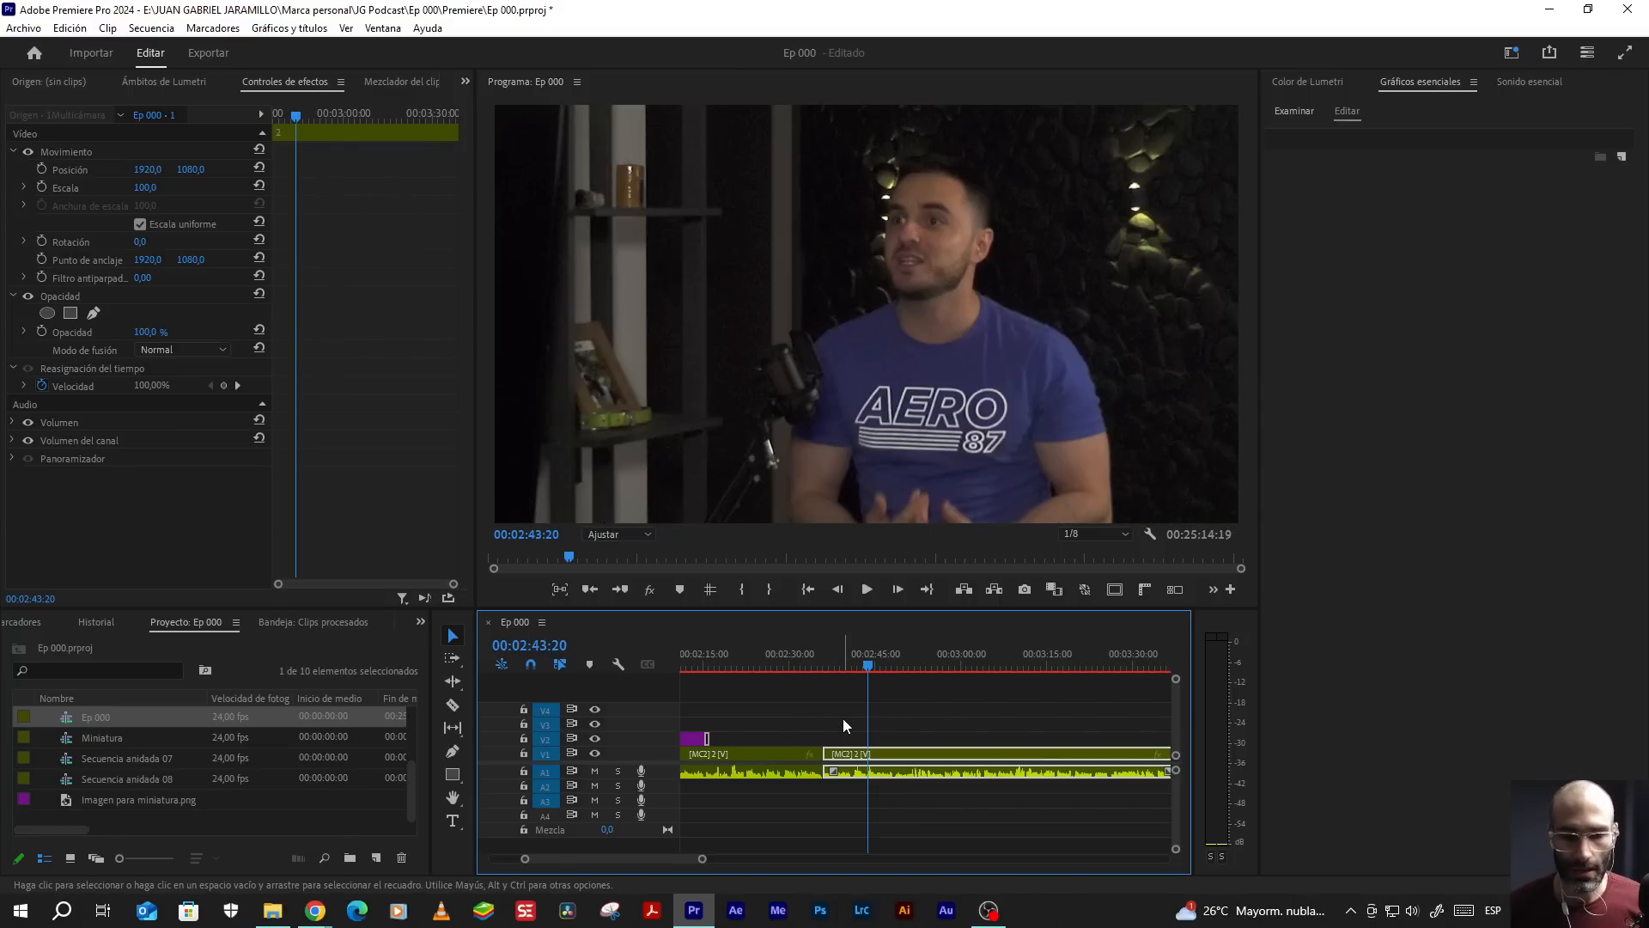
# Step: Save the project and close the Ep 000 sequence
pyautogui.hotkey('ctrl', 's')
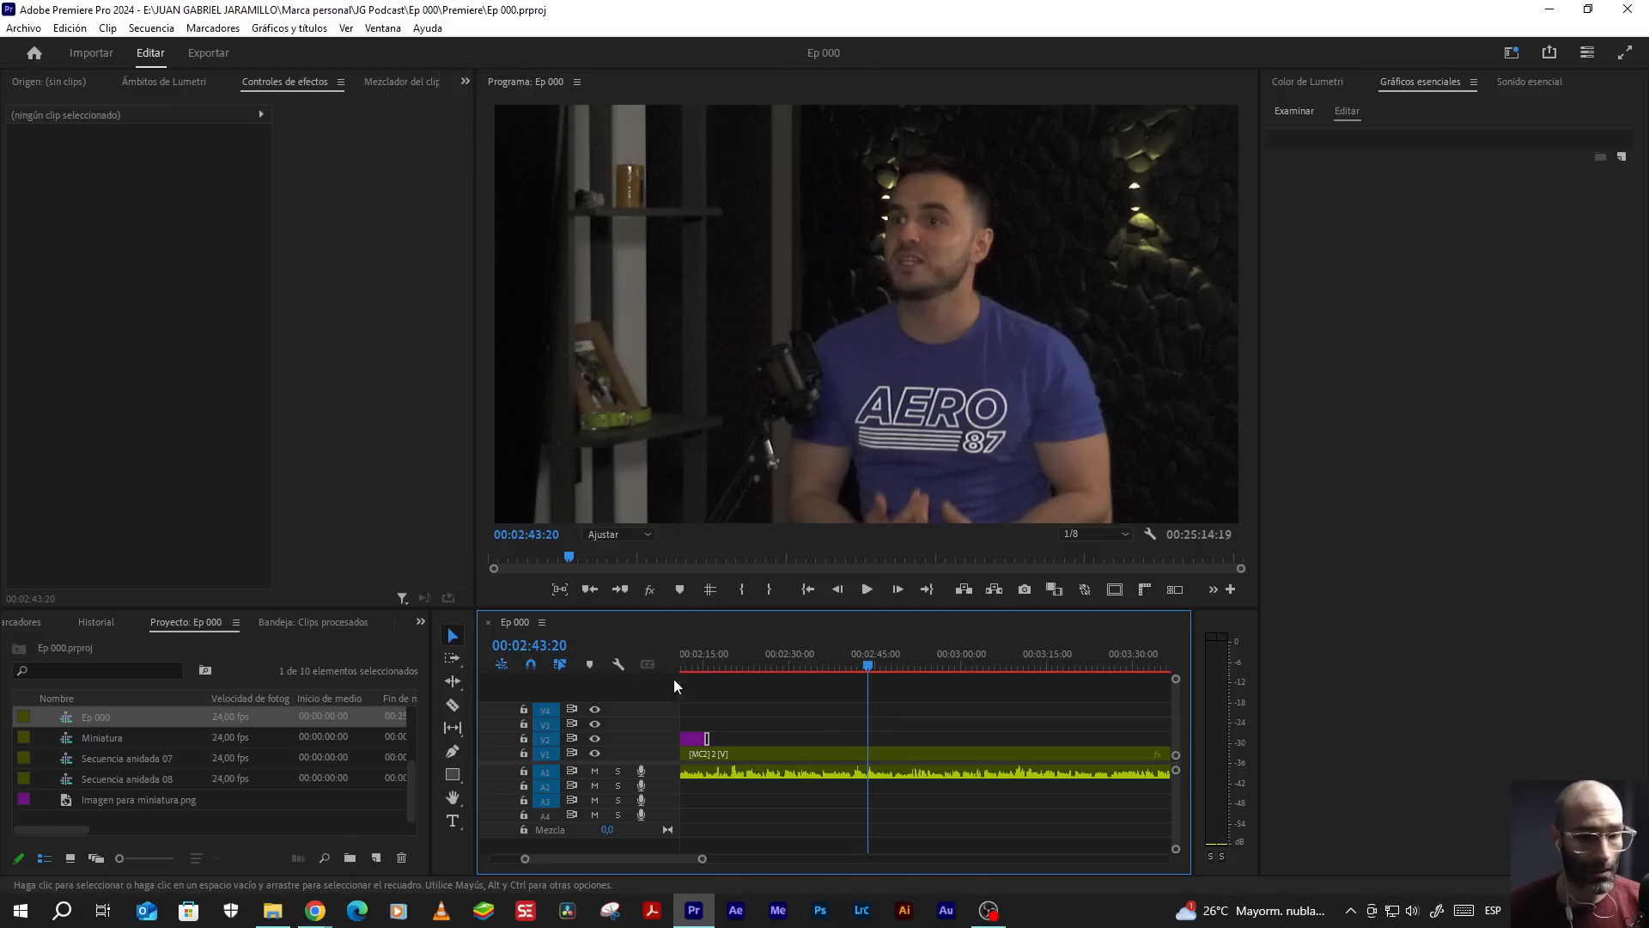
pyautogui.click(487, 621)
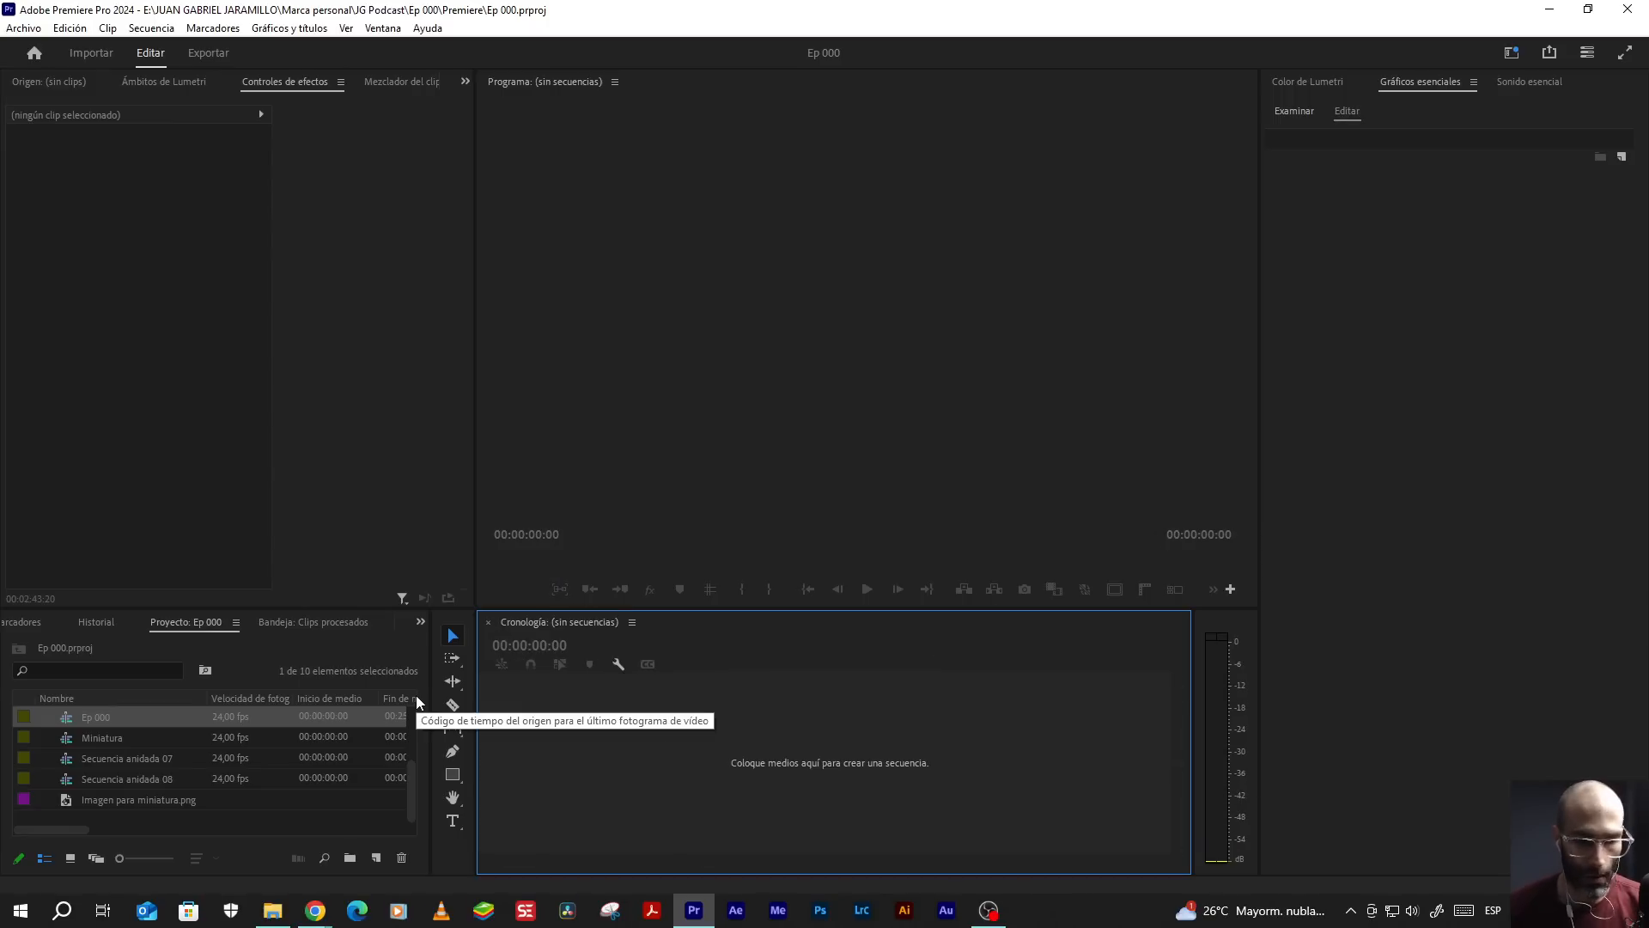
# Step: Create a new sequence from the custom "4K - 24fps" preset, named "Edición de Podcast RÁPIDO"
pyautogui.click(376, 858)
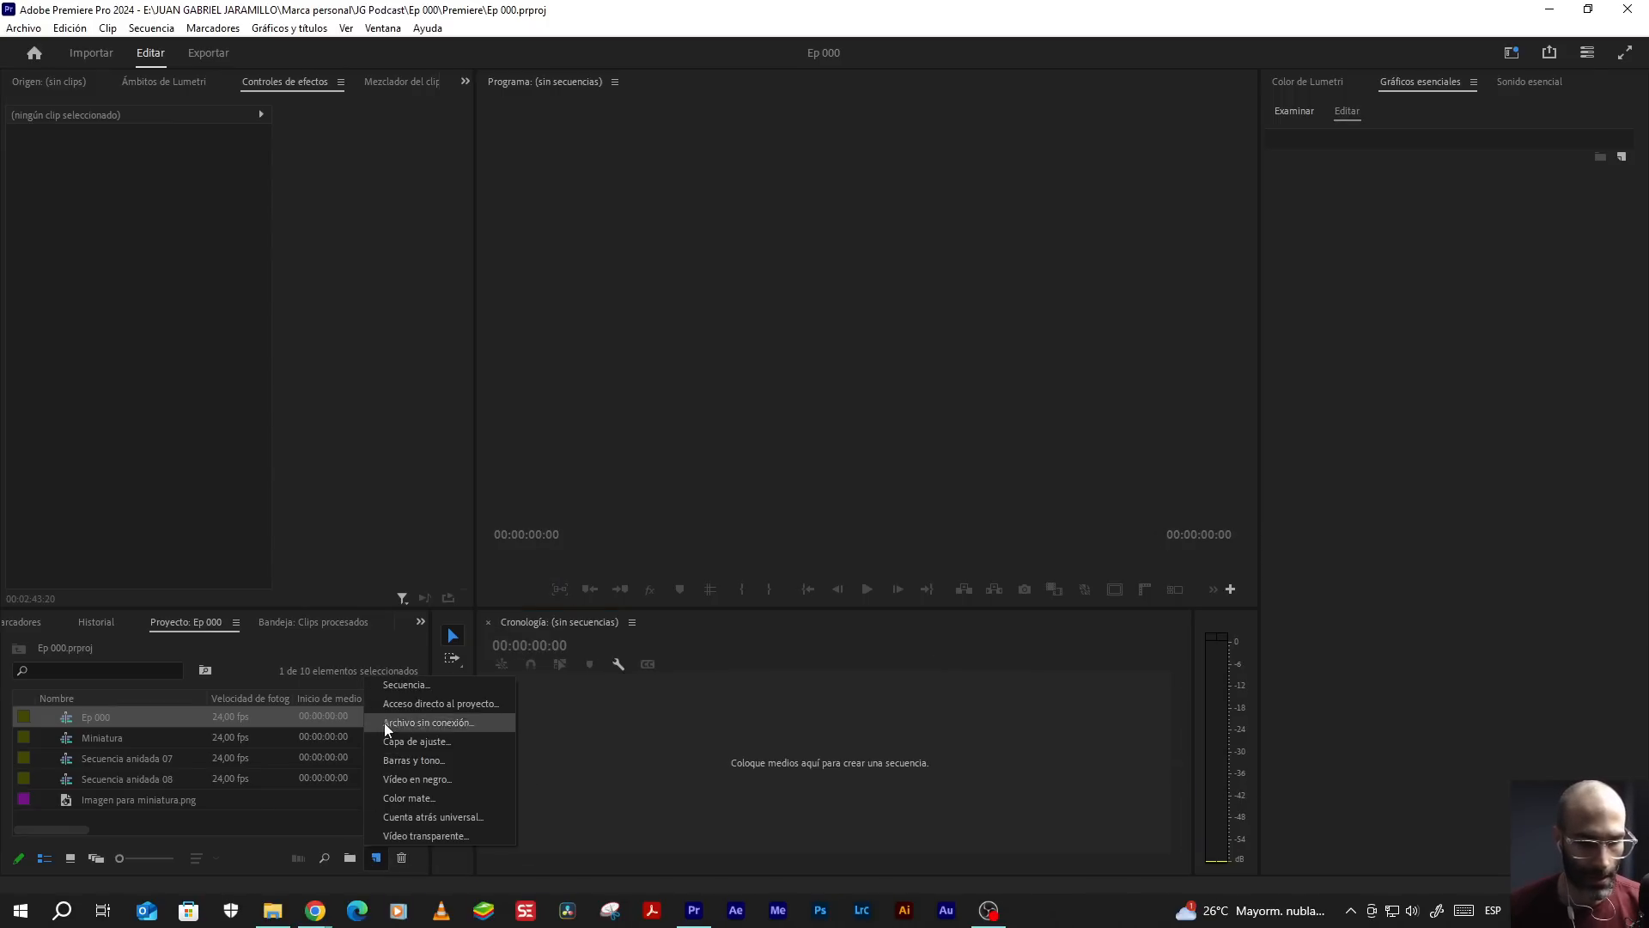
pyautogui.click(396, 688)
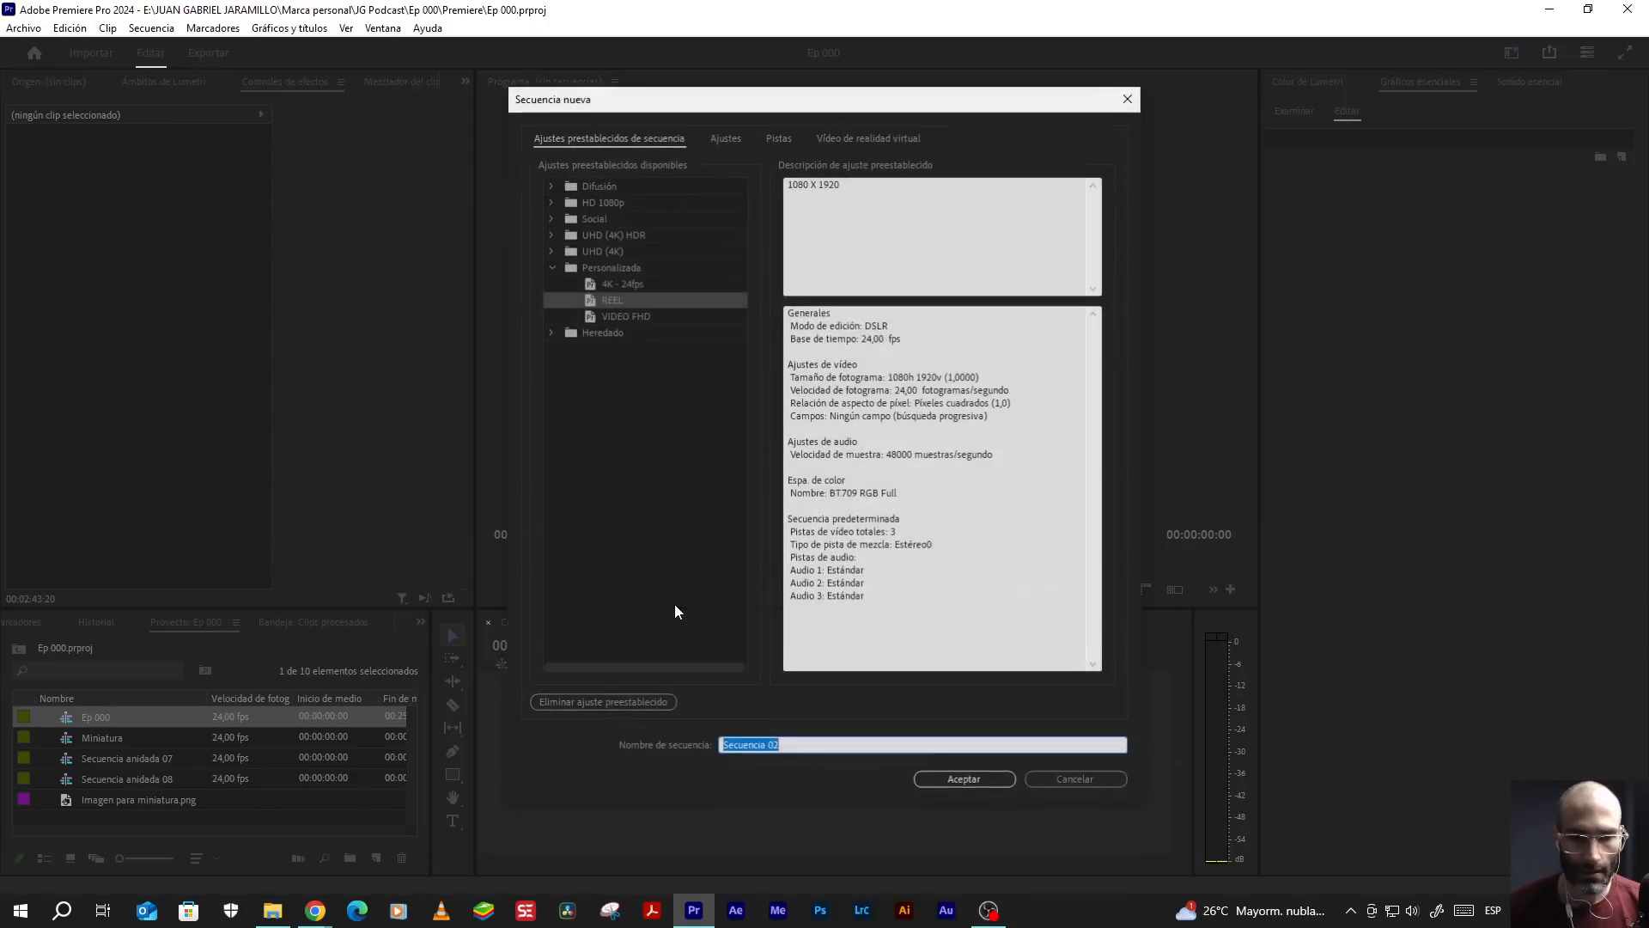
pyautogui.click(622, 290)
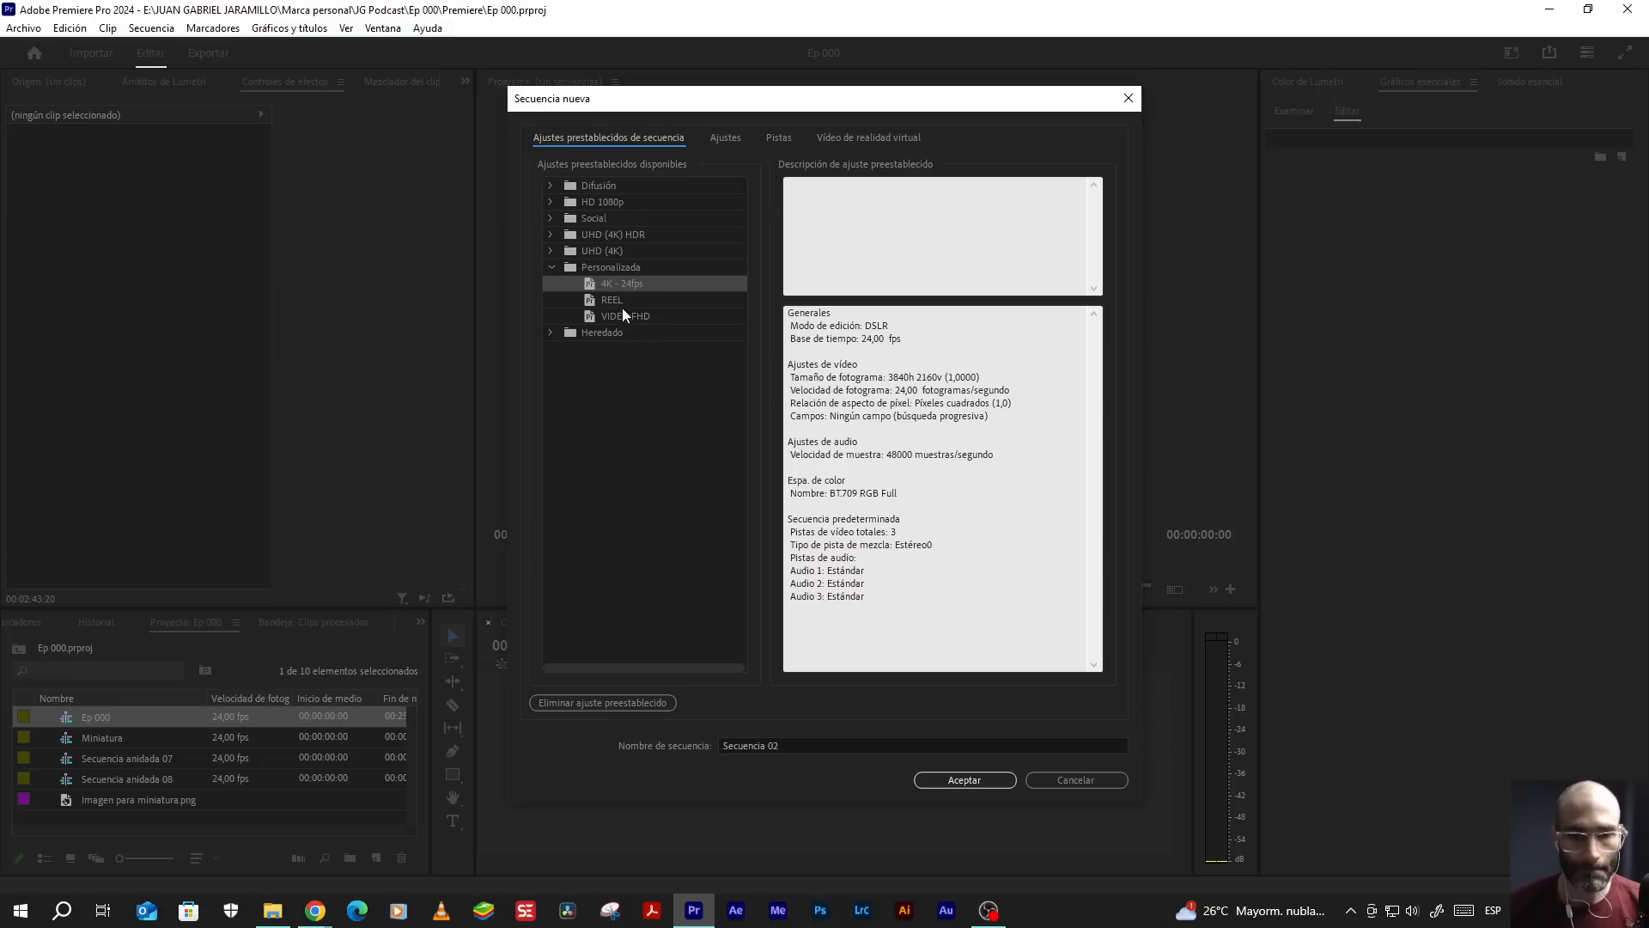
pyautogui.click(818, 748)
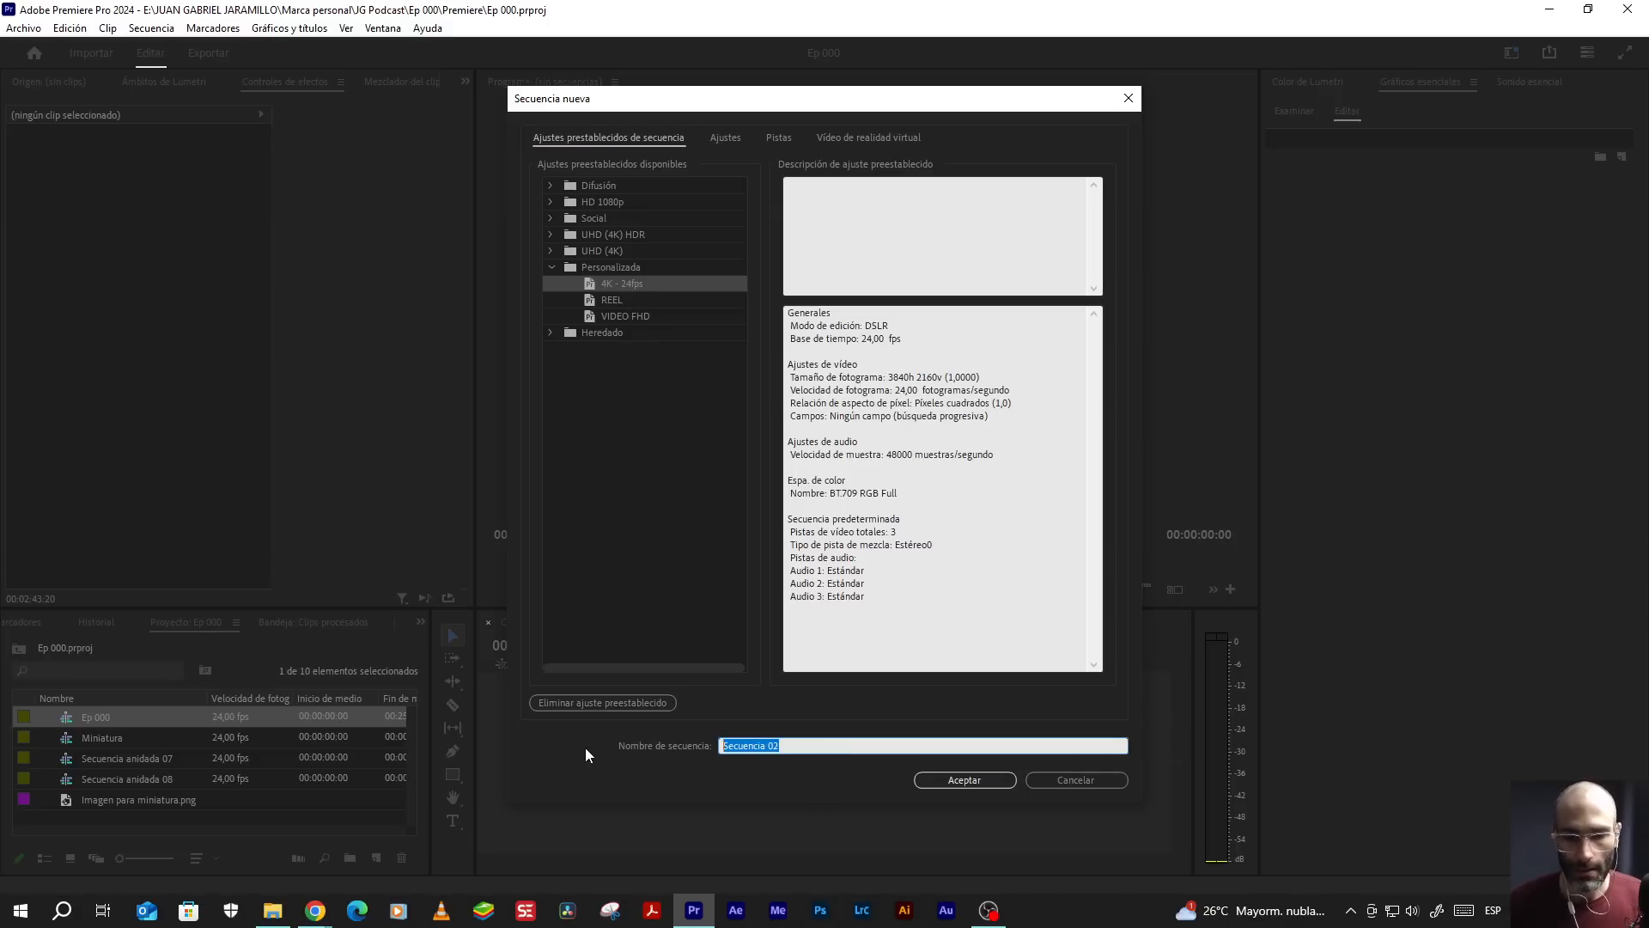
pyautogui.write('Edición de ')
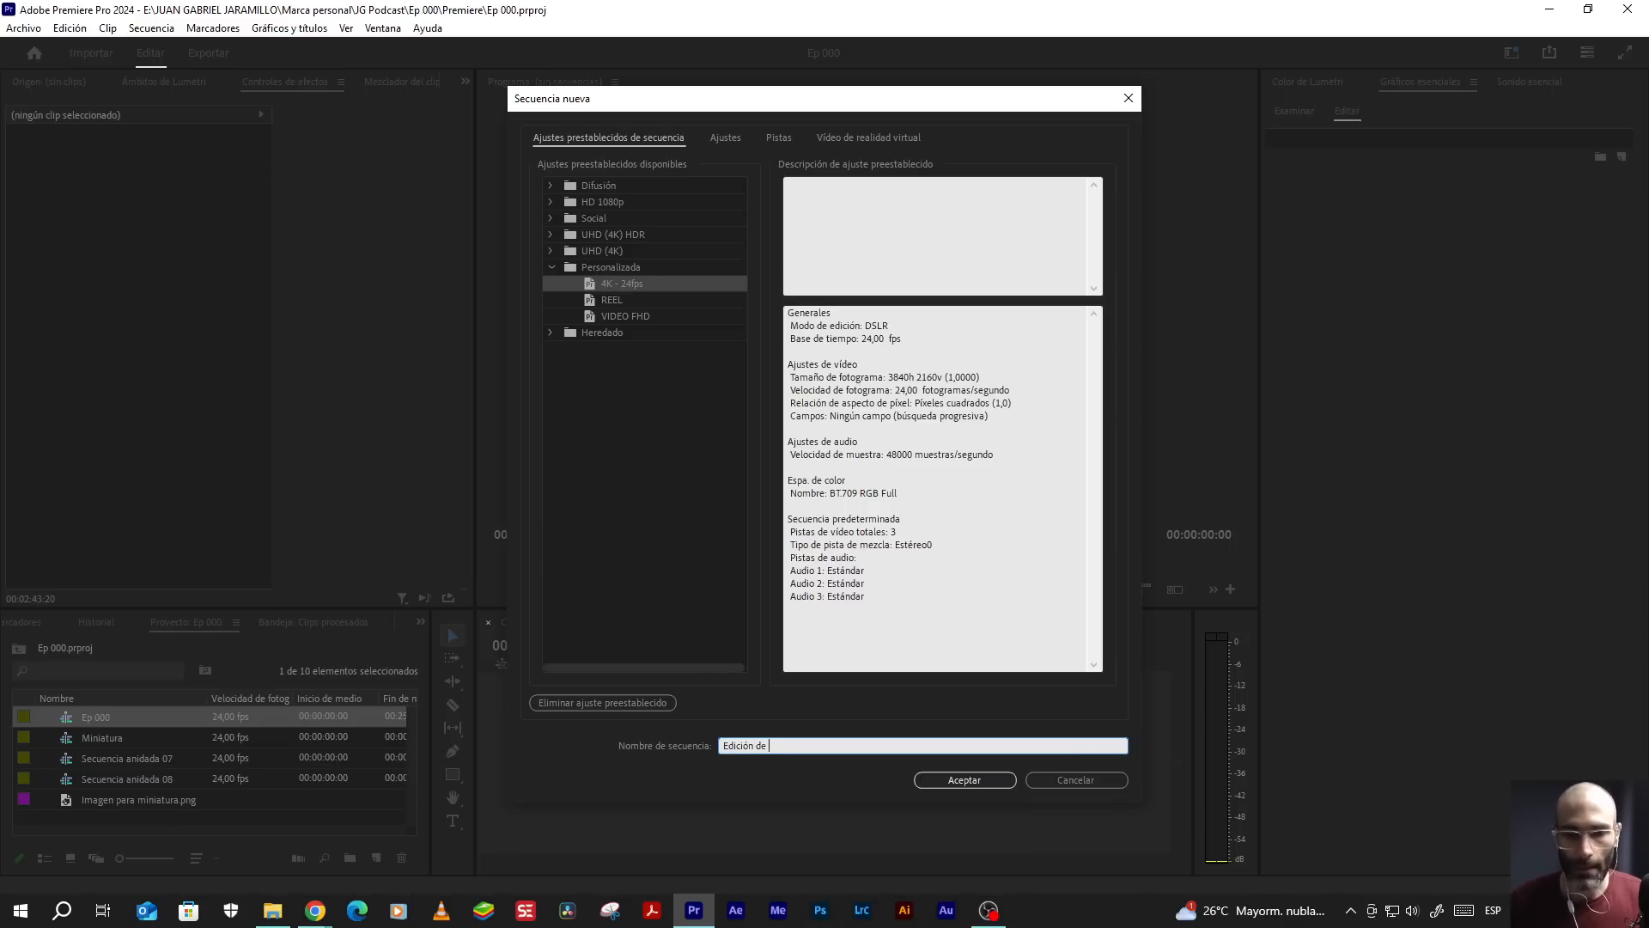
pyautogui.write('Podcast RÁ')
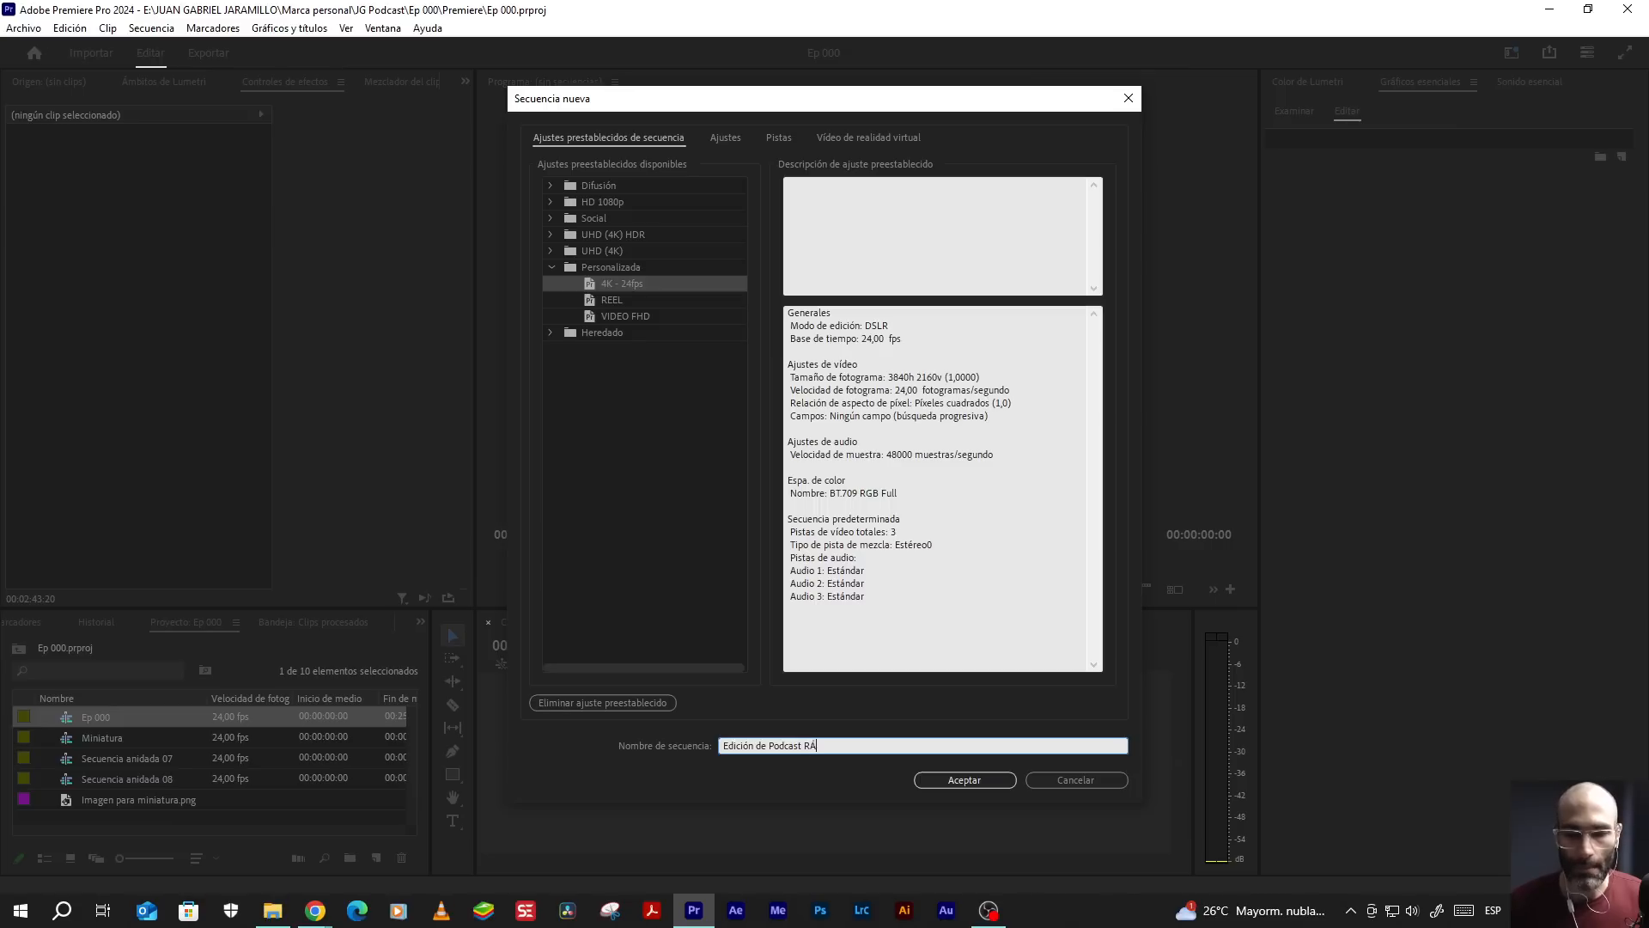
pyautogui.write('PIDO')
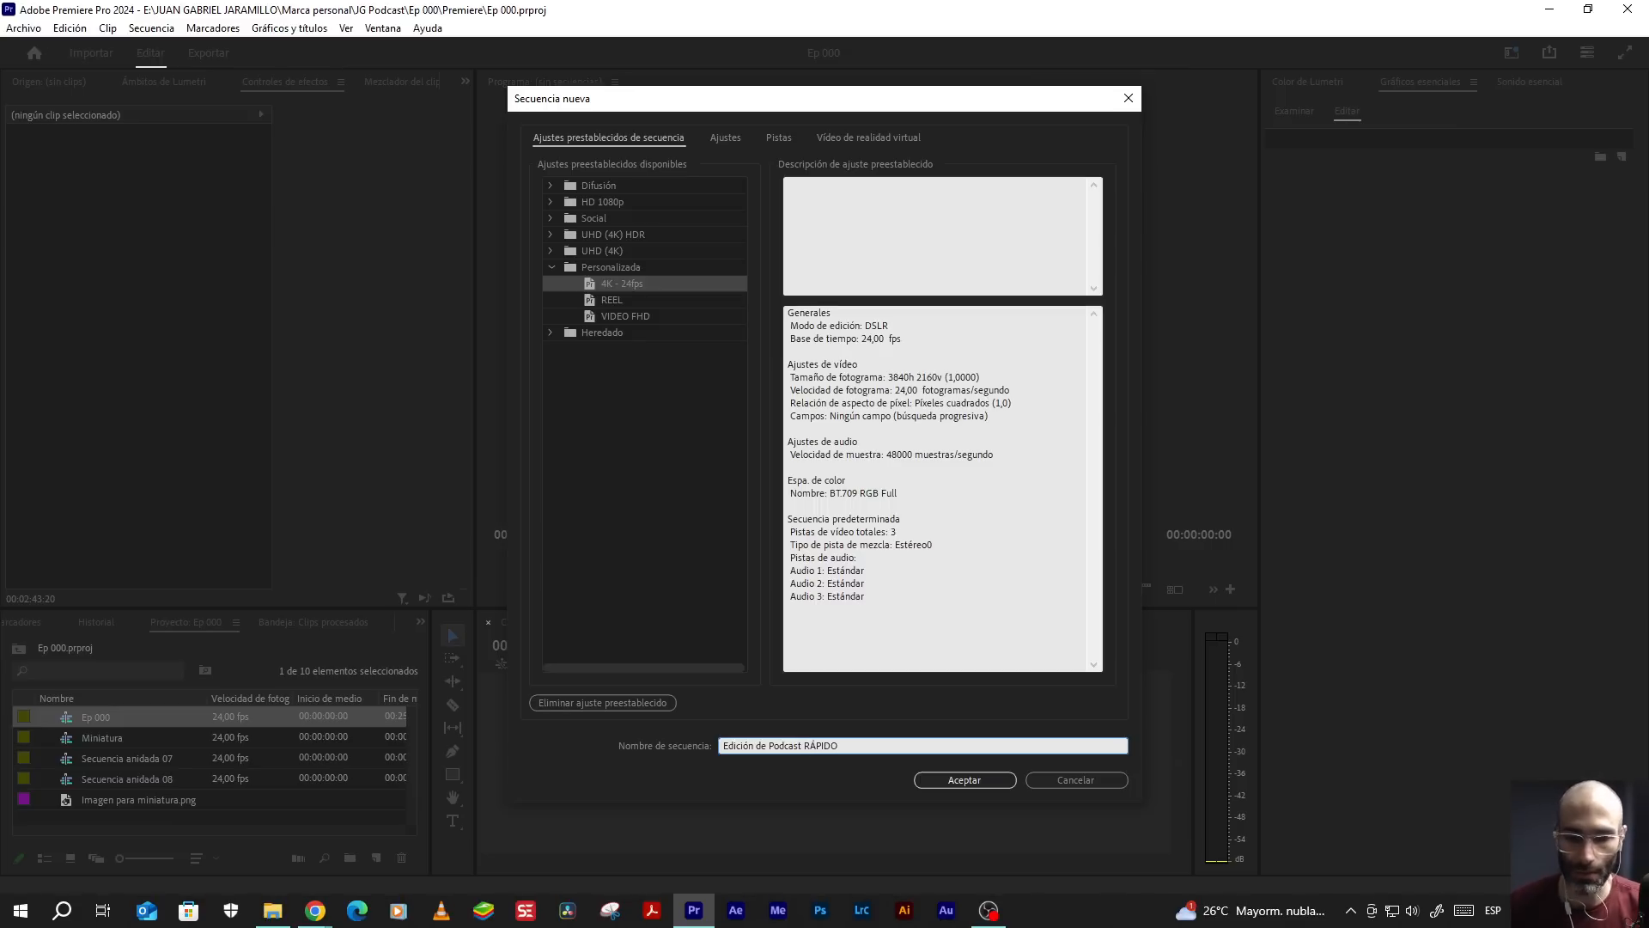
pyautogui.click(934, 781)
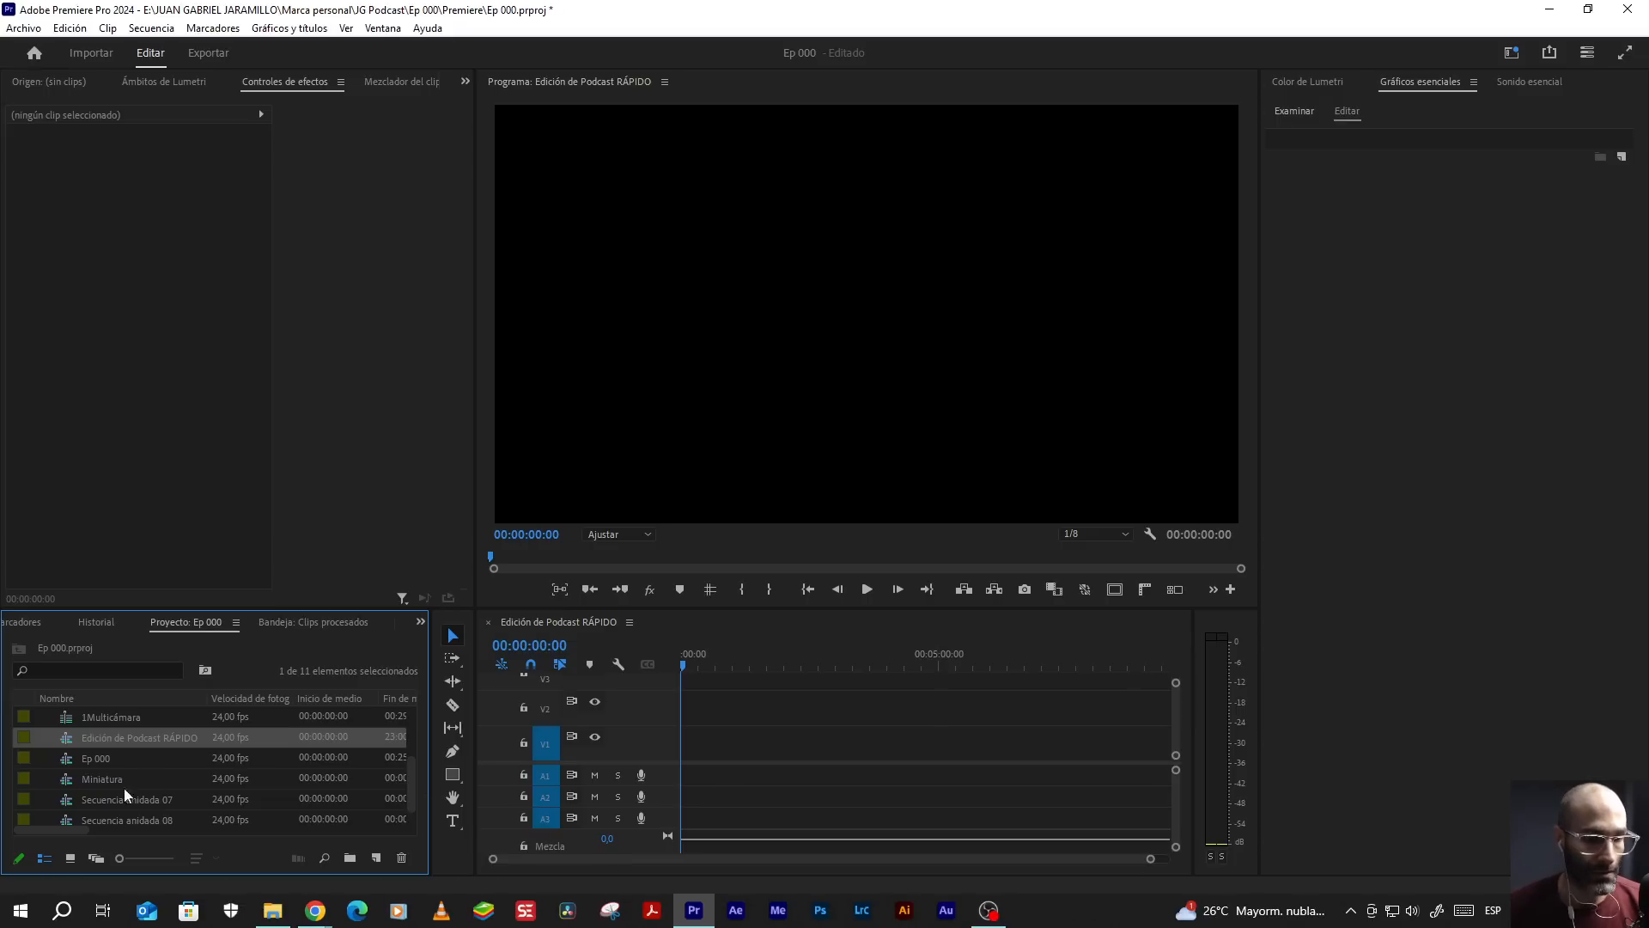
# Step: Place the 1Multicámara clip at the start of tracks V1 and A1 so its full length shows in the timeline
pyautogui.moveTo(105, 718); pyautogui.dragTo(677, 749)
pyautogui.moveTo(673, 754); pyautogui.dragTo(671, 753)
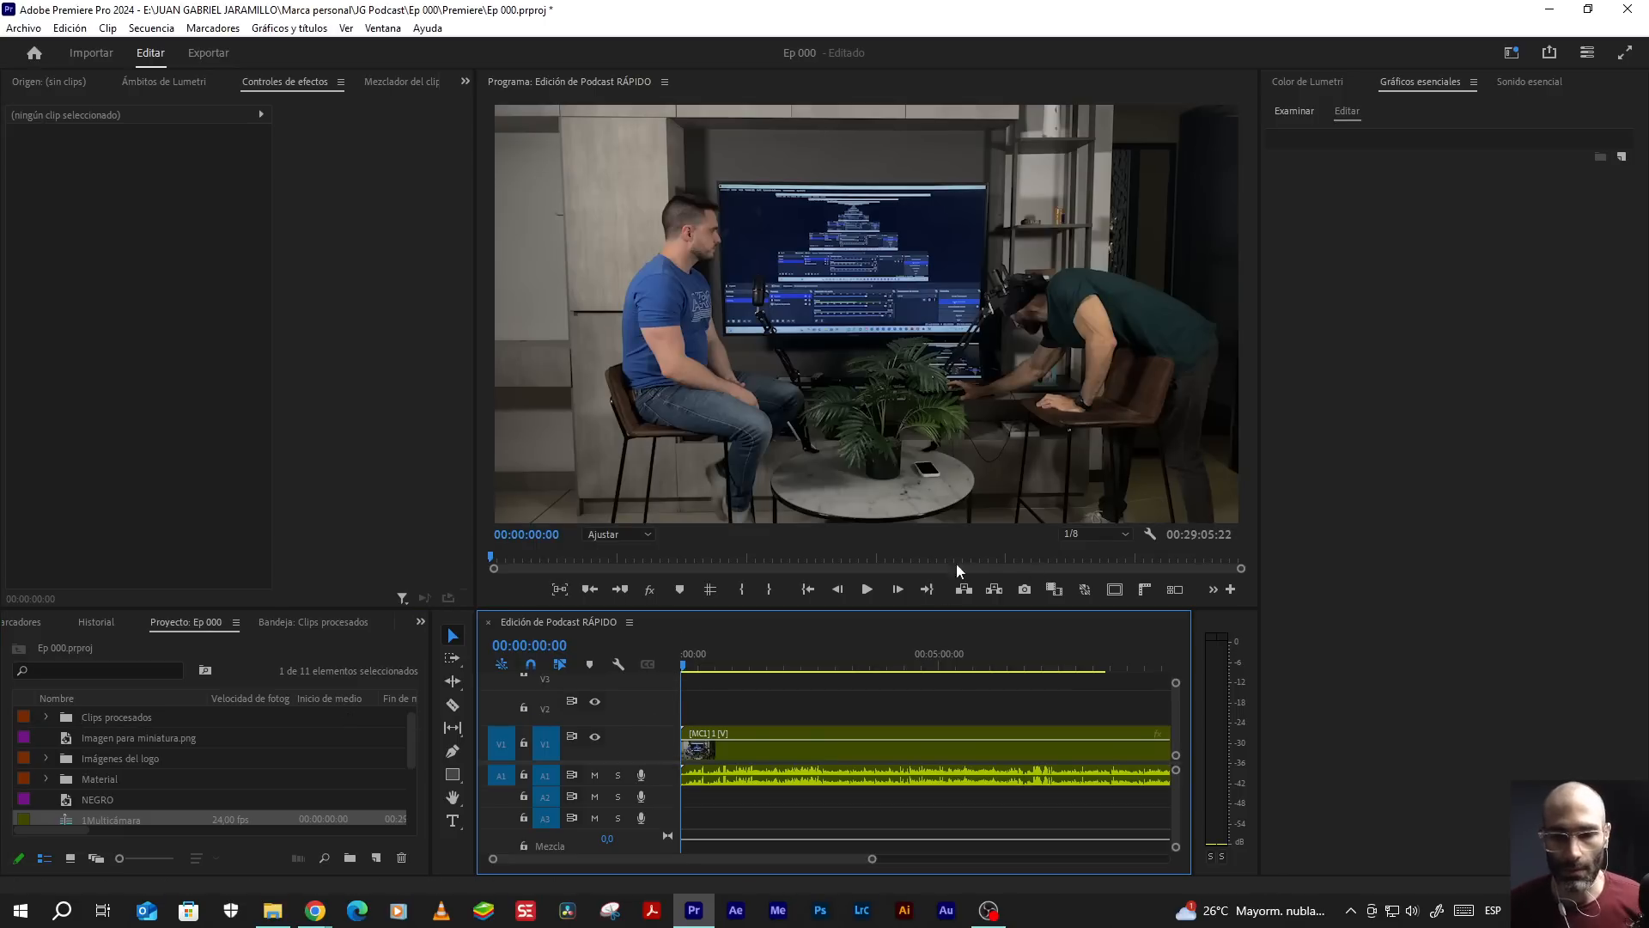
pyautogui.press('-')
pyautogui.press('-')
pyautogui.press('-')
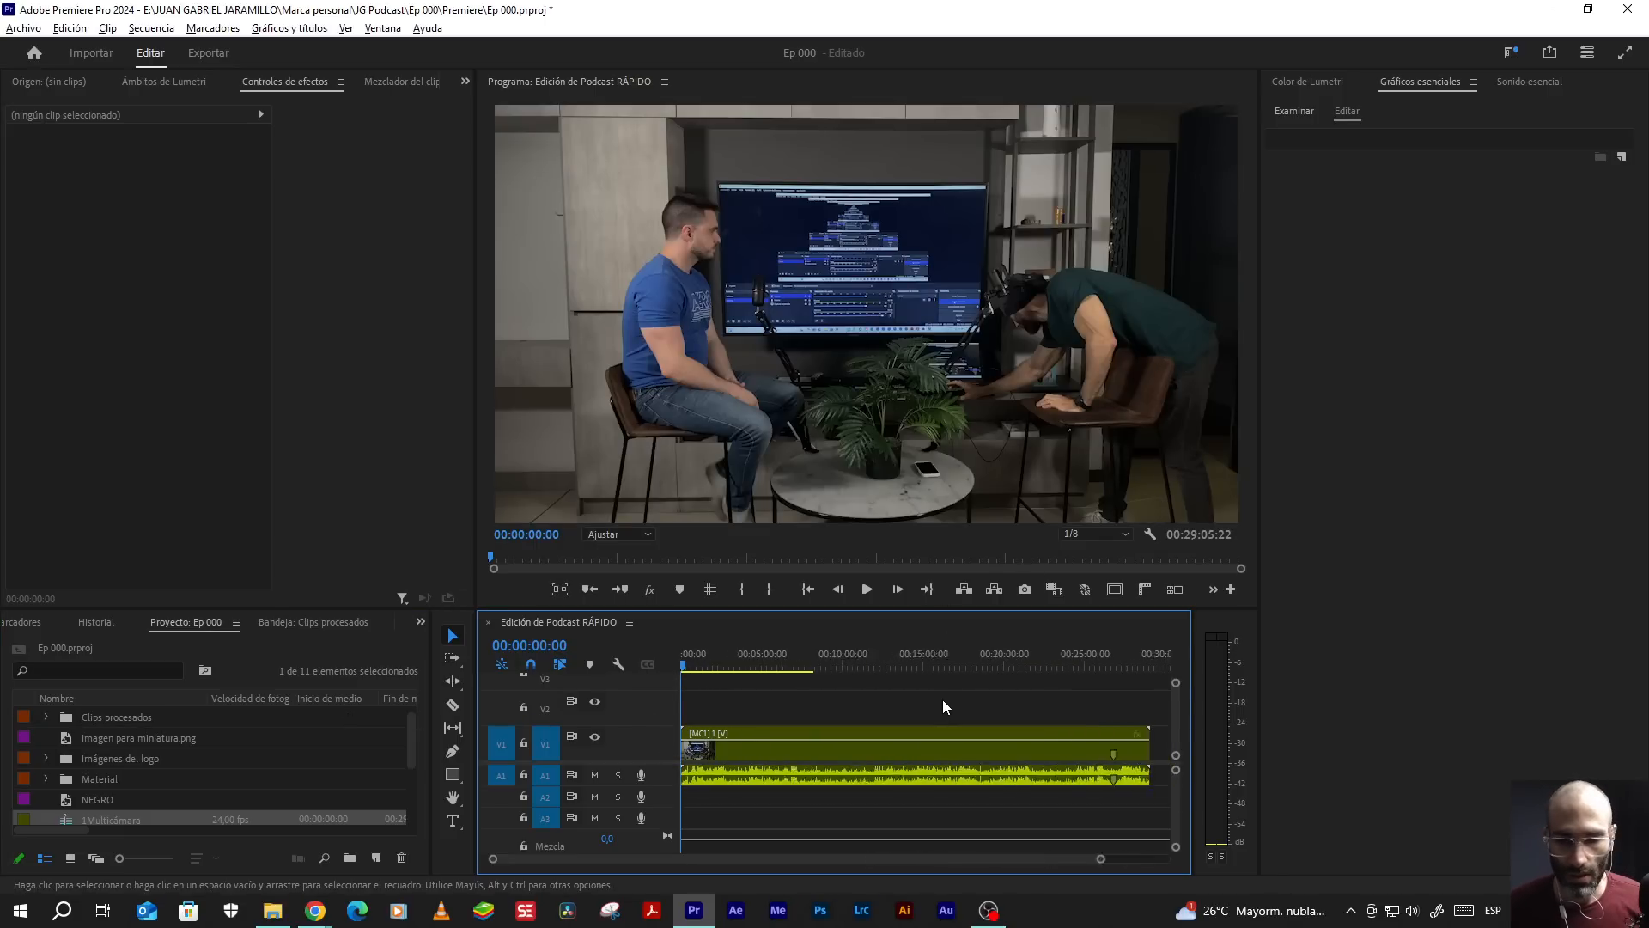
# Step: Remove the part of the multicam clip before 00:02:51:23, close the gap and return the playhead to the sequence start
pyautogui.click(720, 671)
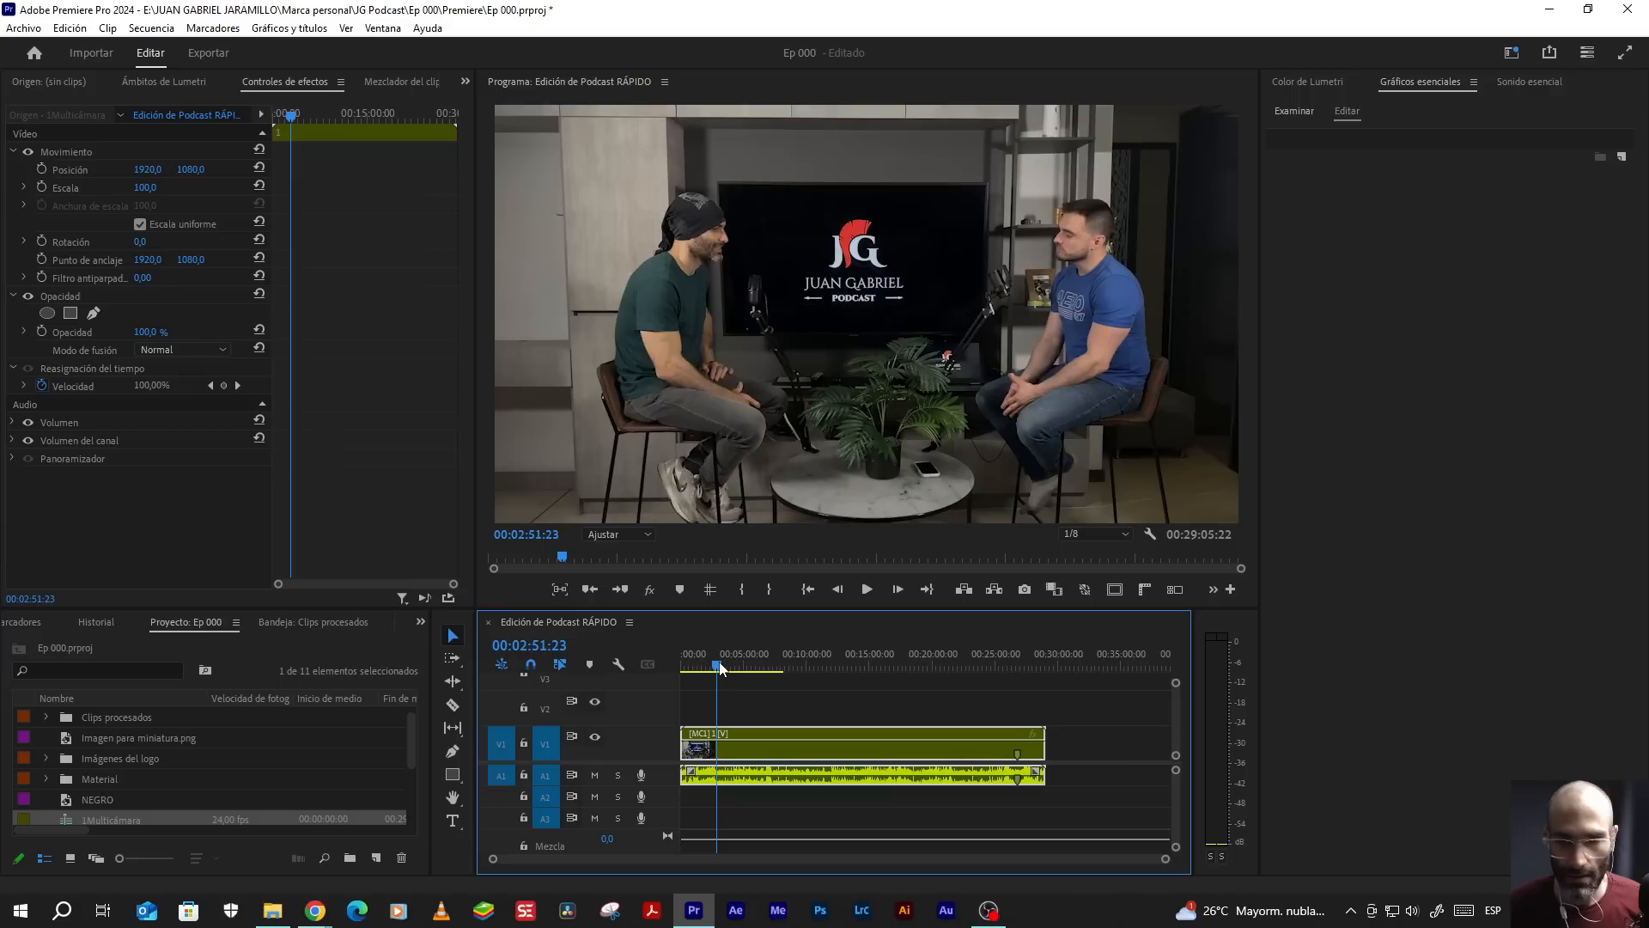
pyautogui.press('=')
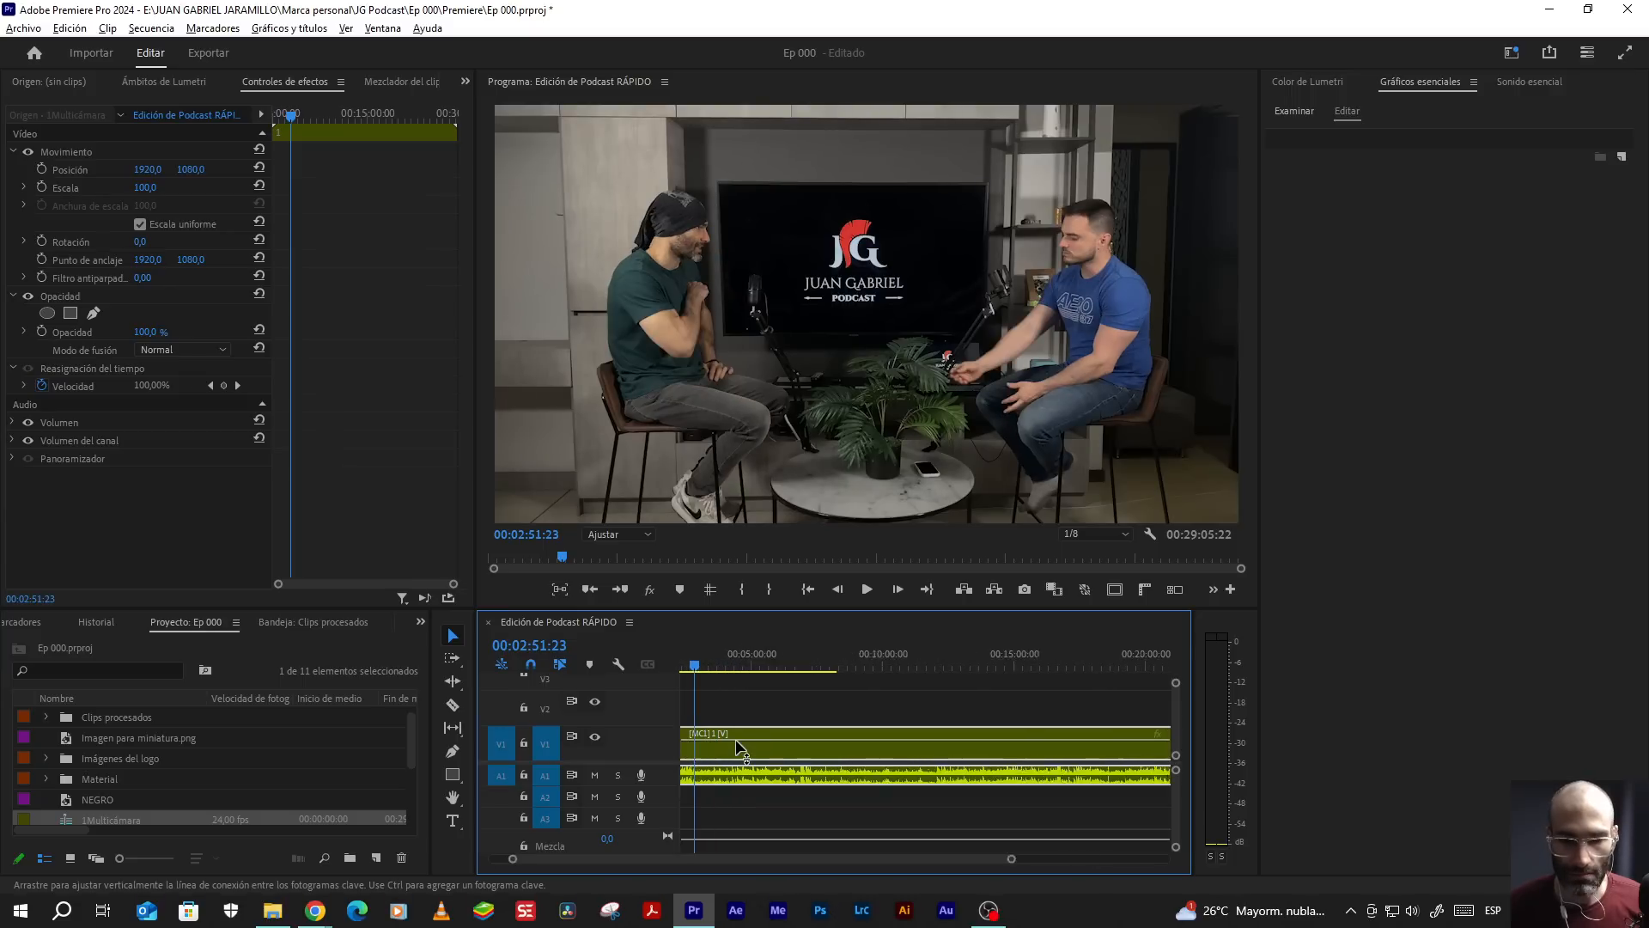
pyautogui.press('=')
pyautogui.press('=')
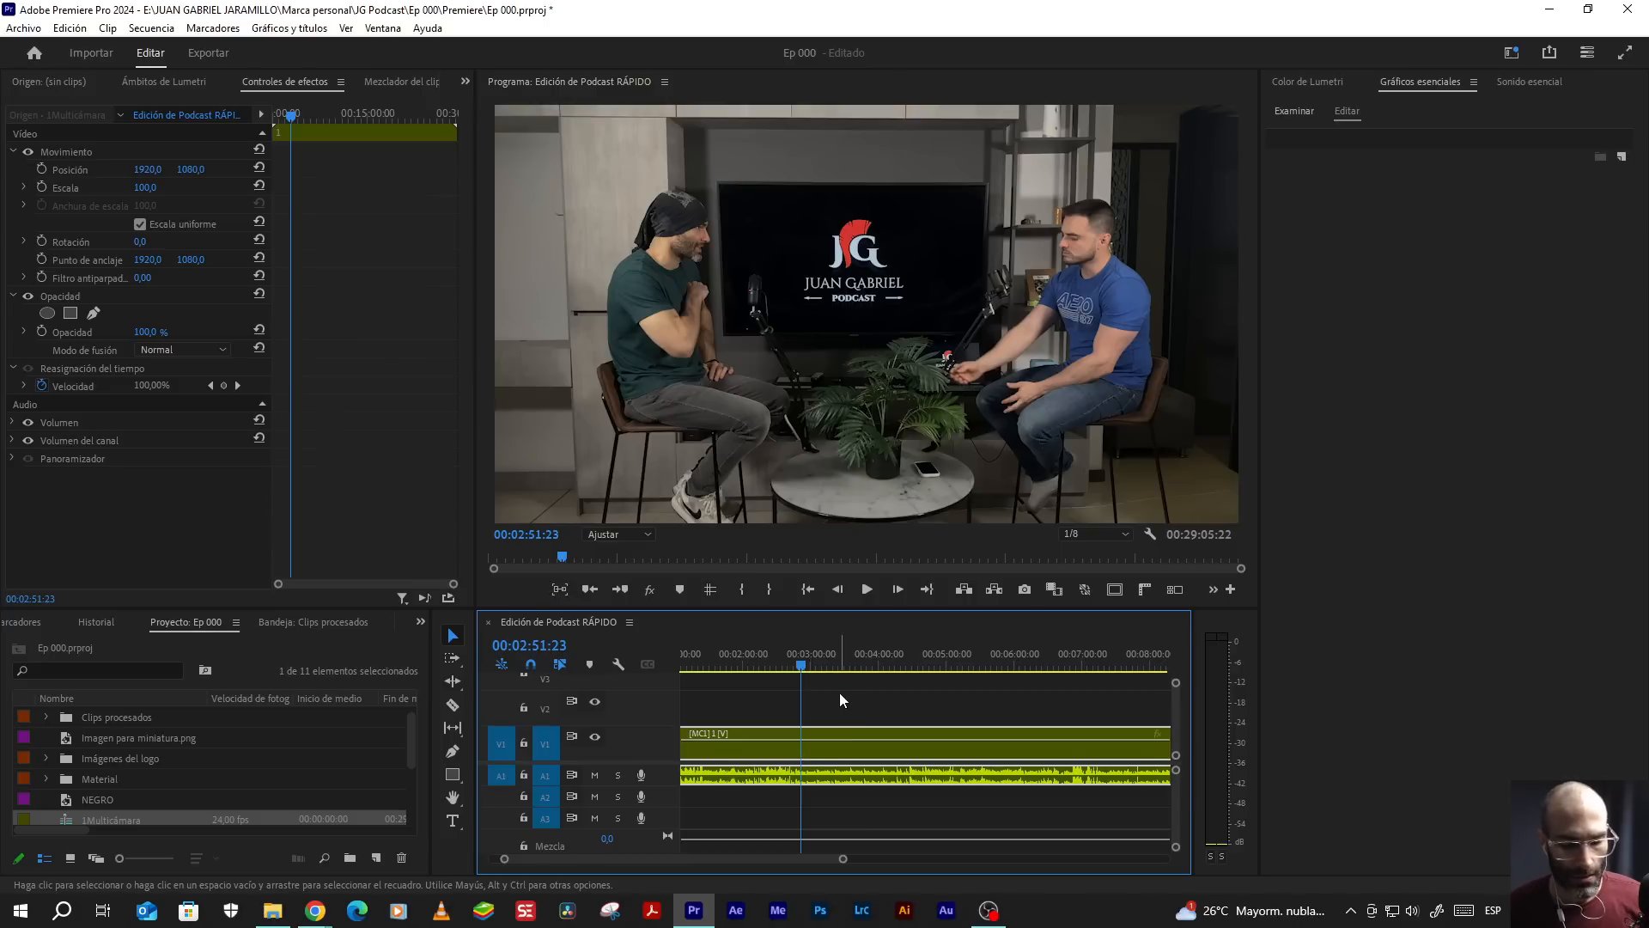
pyautogui.press('Home')
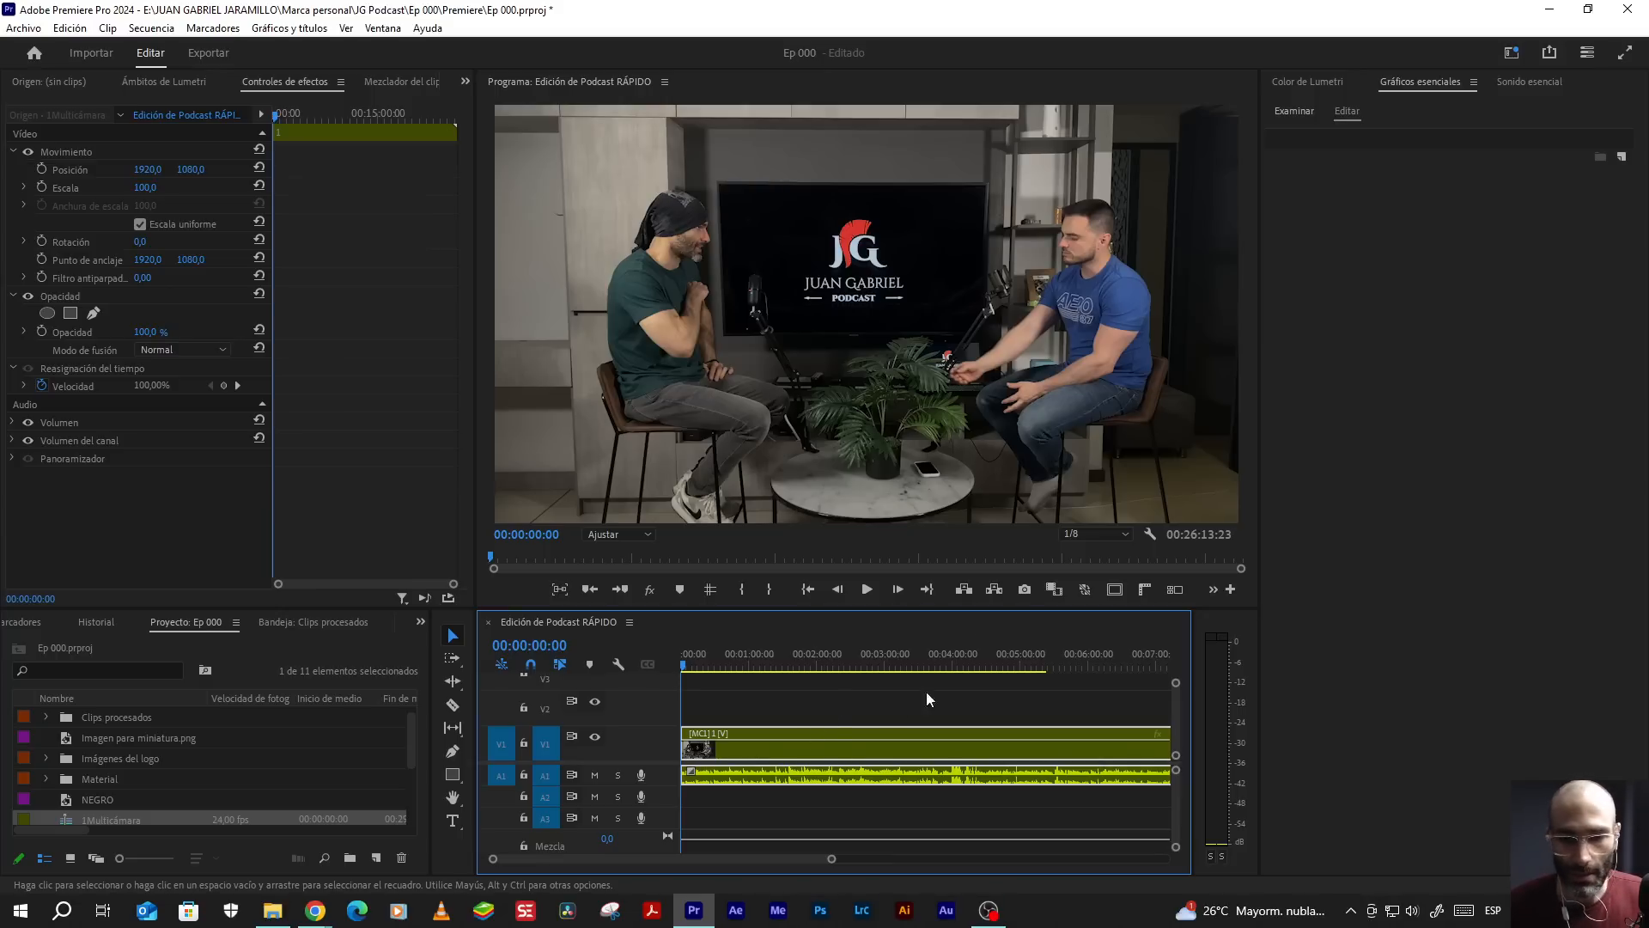
# Step: Turn on the multi-camera view in the Program monitor and go through the four camera angles, ending on camera 1
pyautogui.click(1173, 590)
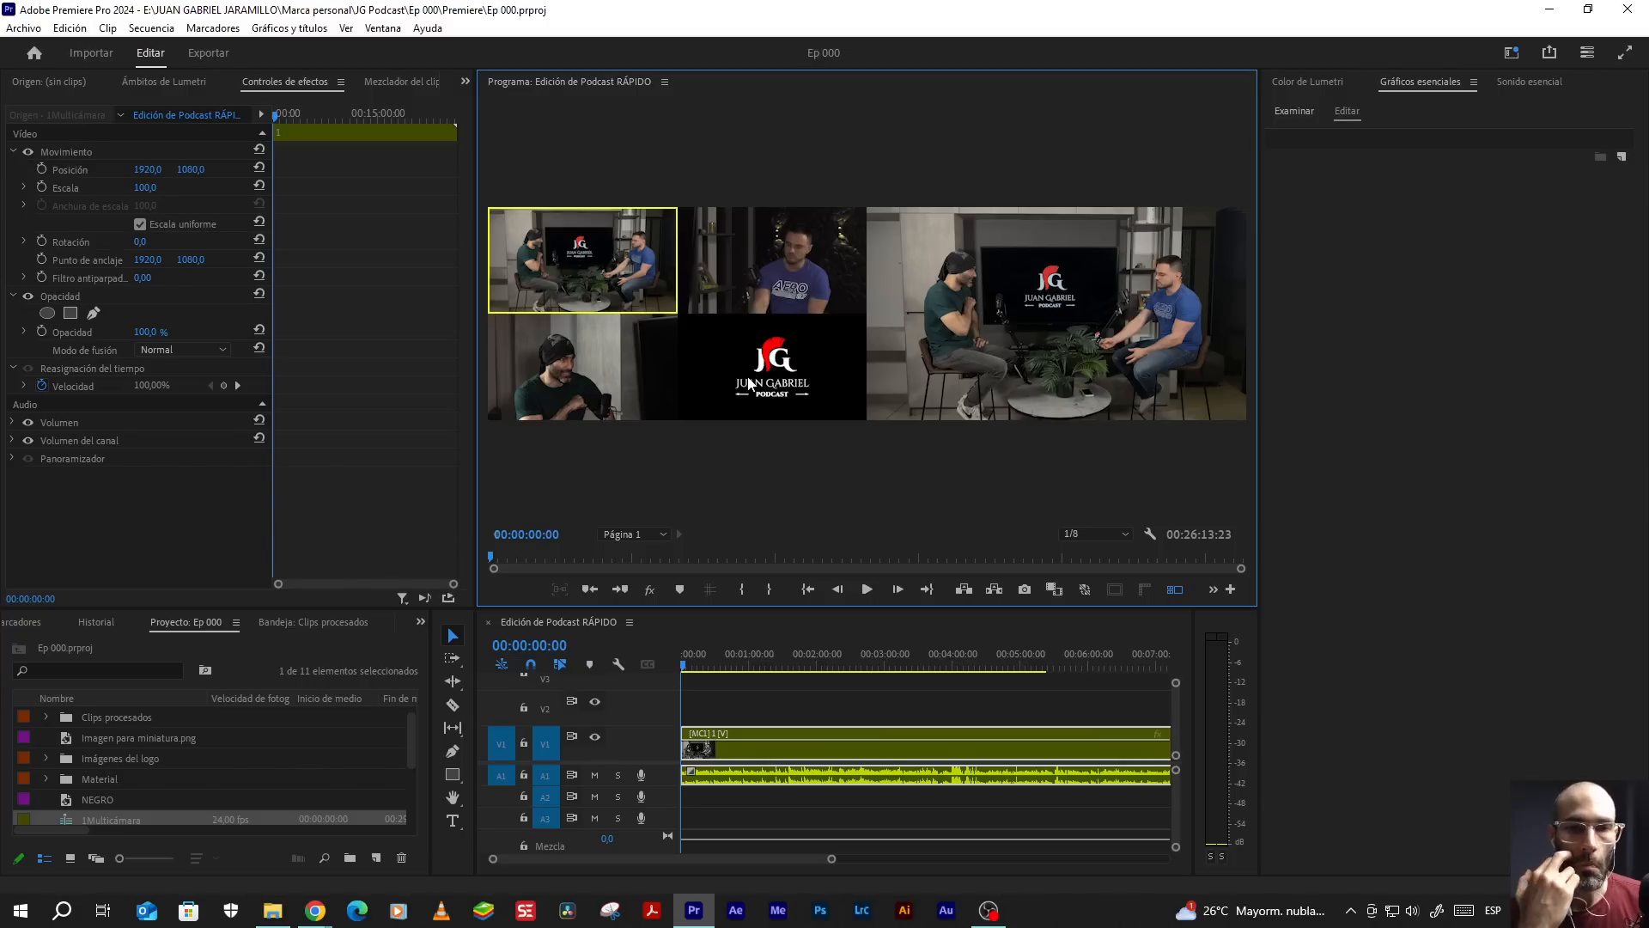
pyautogui.click(708, 224)
pyautogui.click(608, 354)
pyautogui.click(744, 371)
pyautogui.click(632, 281)
pyautogui.click(752, 267)
pyautogui.click(631, 275)
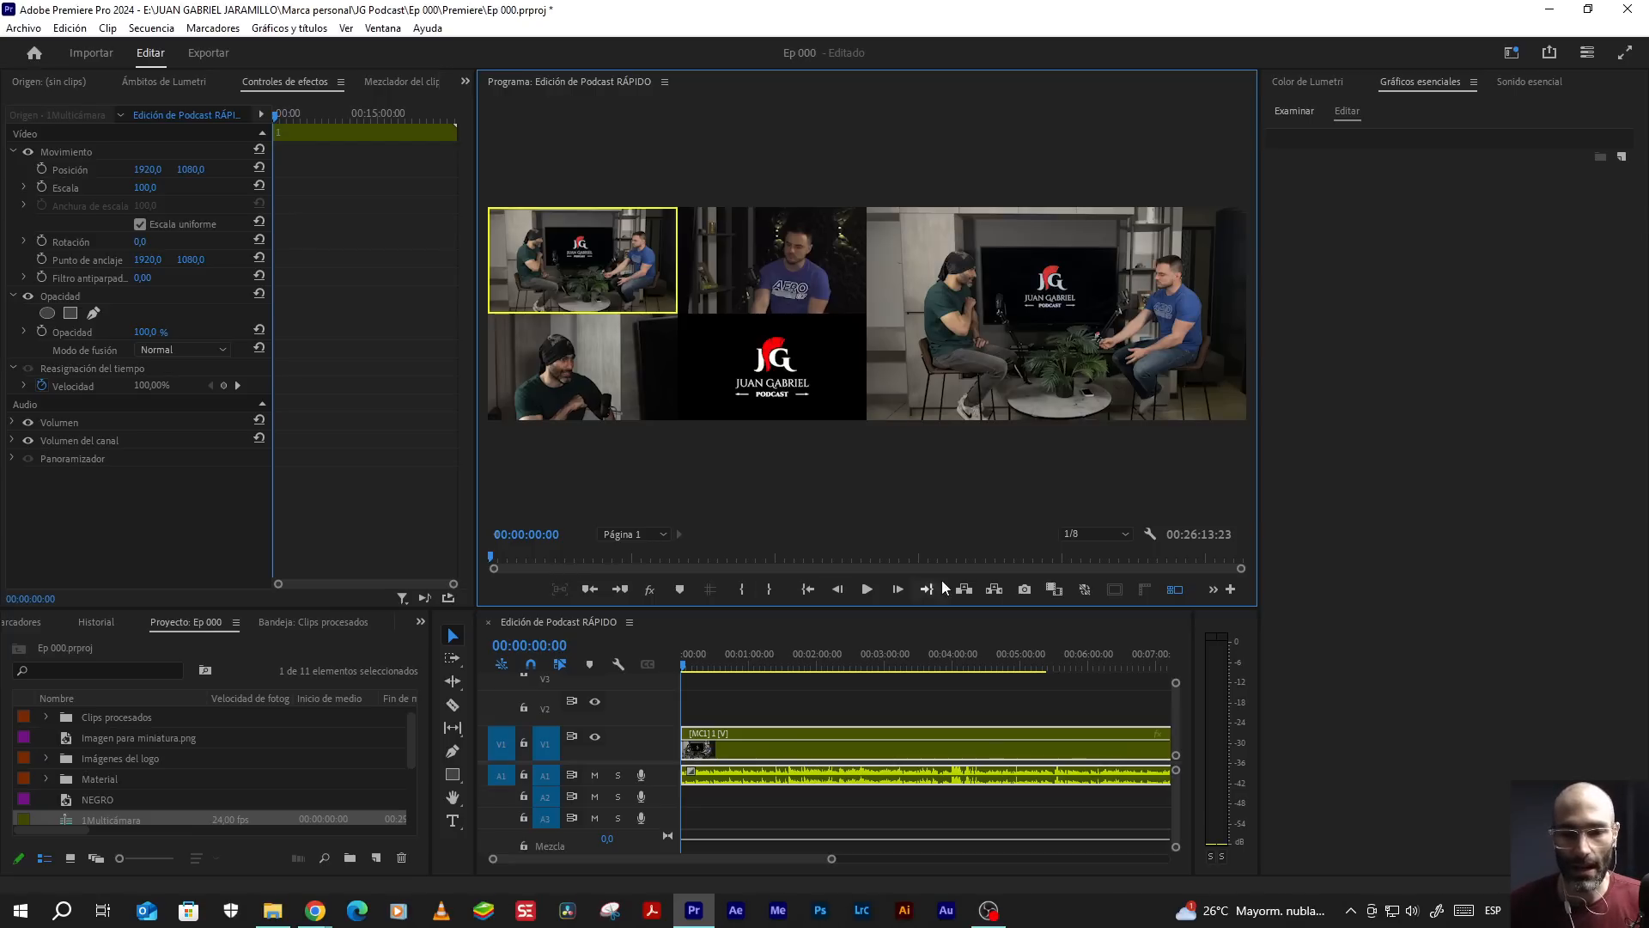
# Step: Add the multi-camera record toggle to the Program monitor's button bar in place of the last button
pyautogui.click(1230, 589)
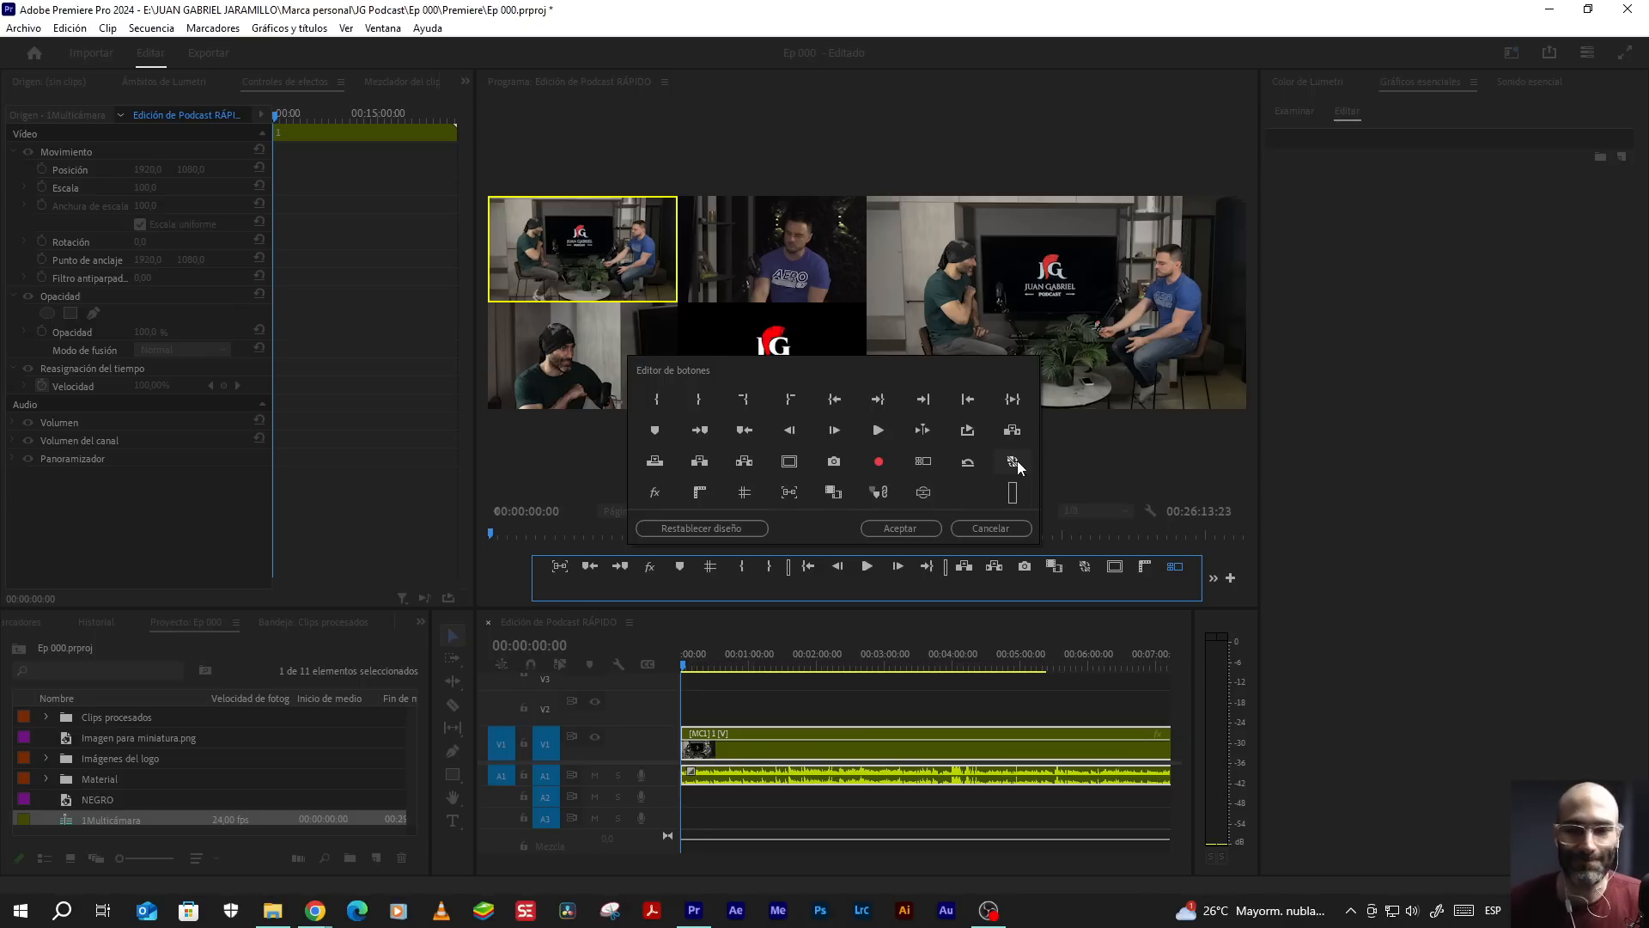
pyautogui.moveTo(877, 492); pyautogui.dragTo(1176, 567)
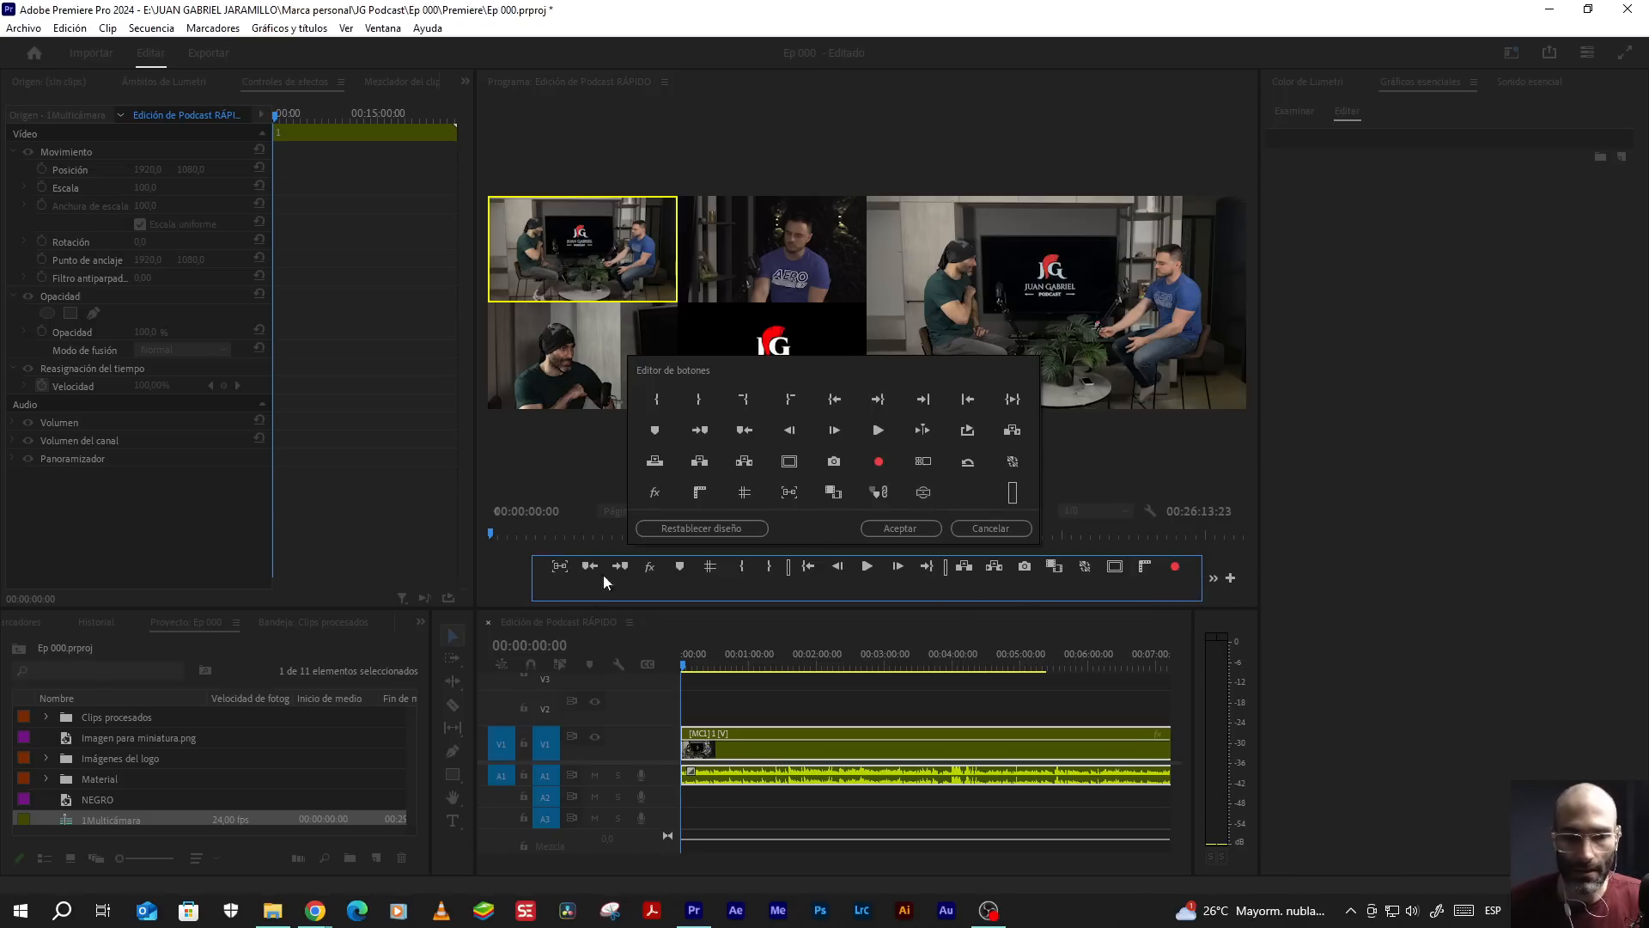
pyautogui.click(879, 528)
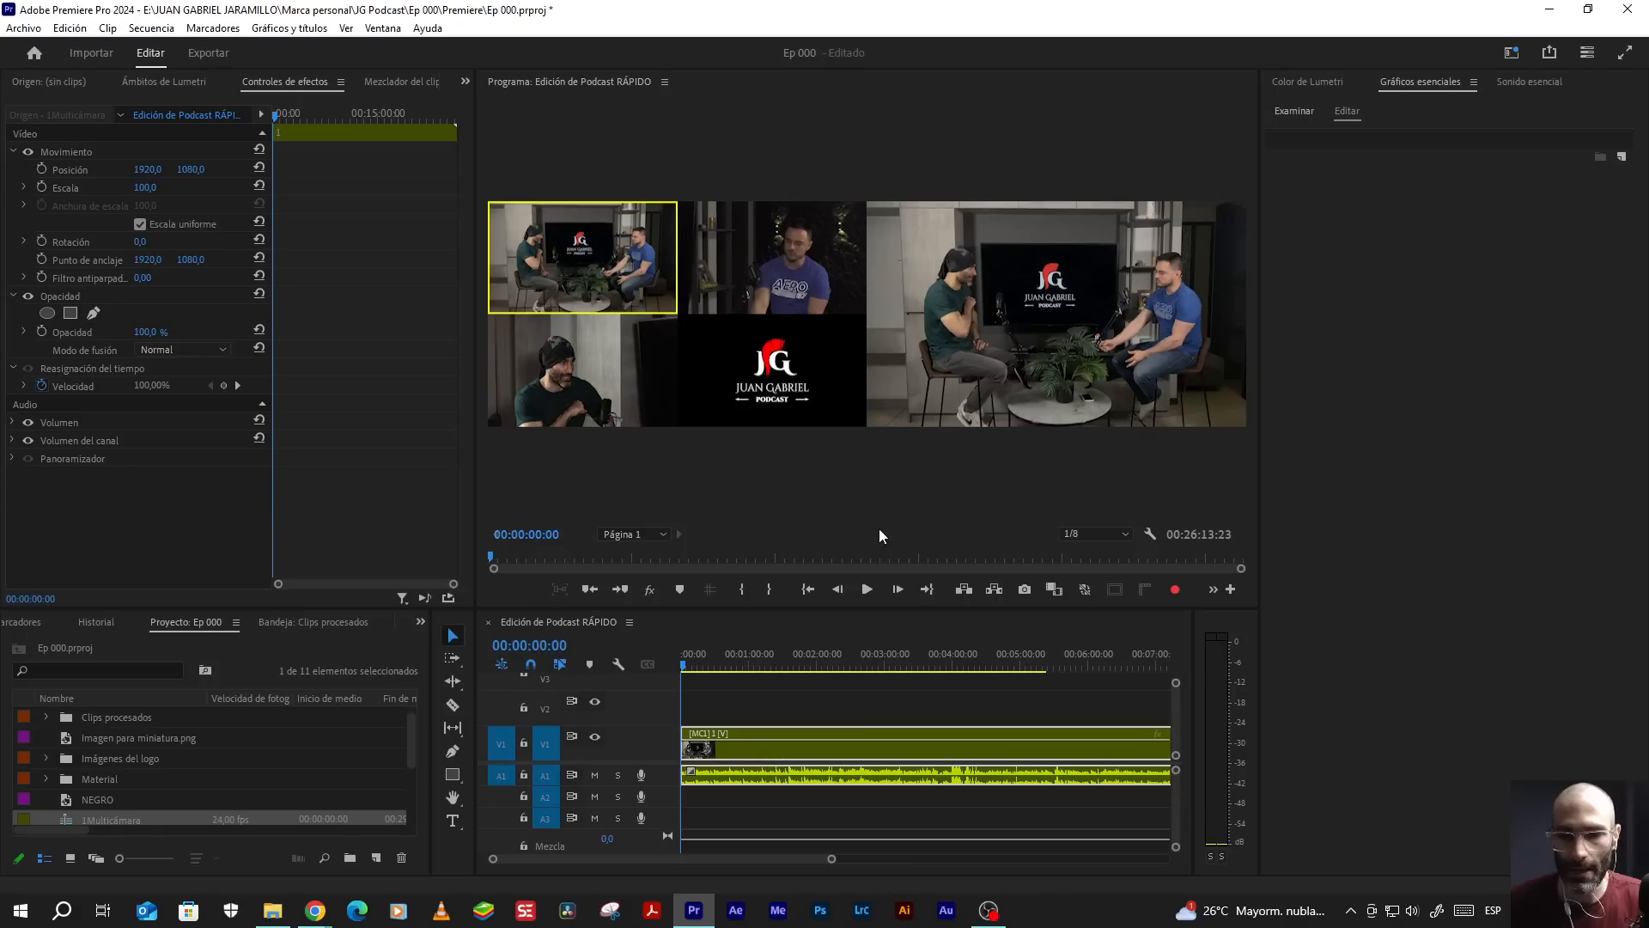
# Step: Turn the Program monitor's multi-camera view off and back on
pyautogui.click(1213, 589)
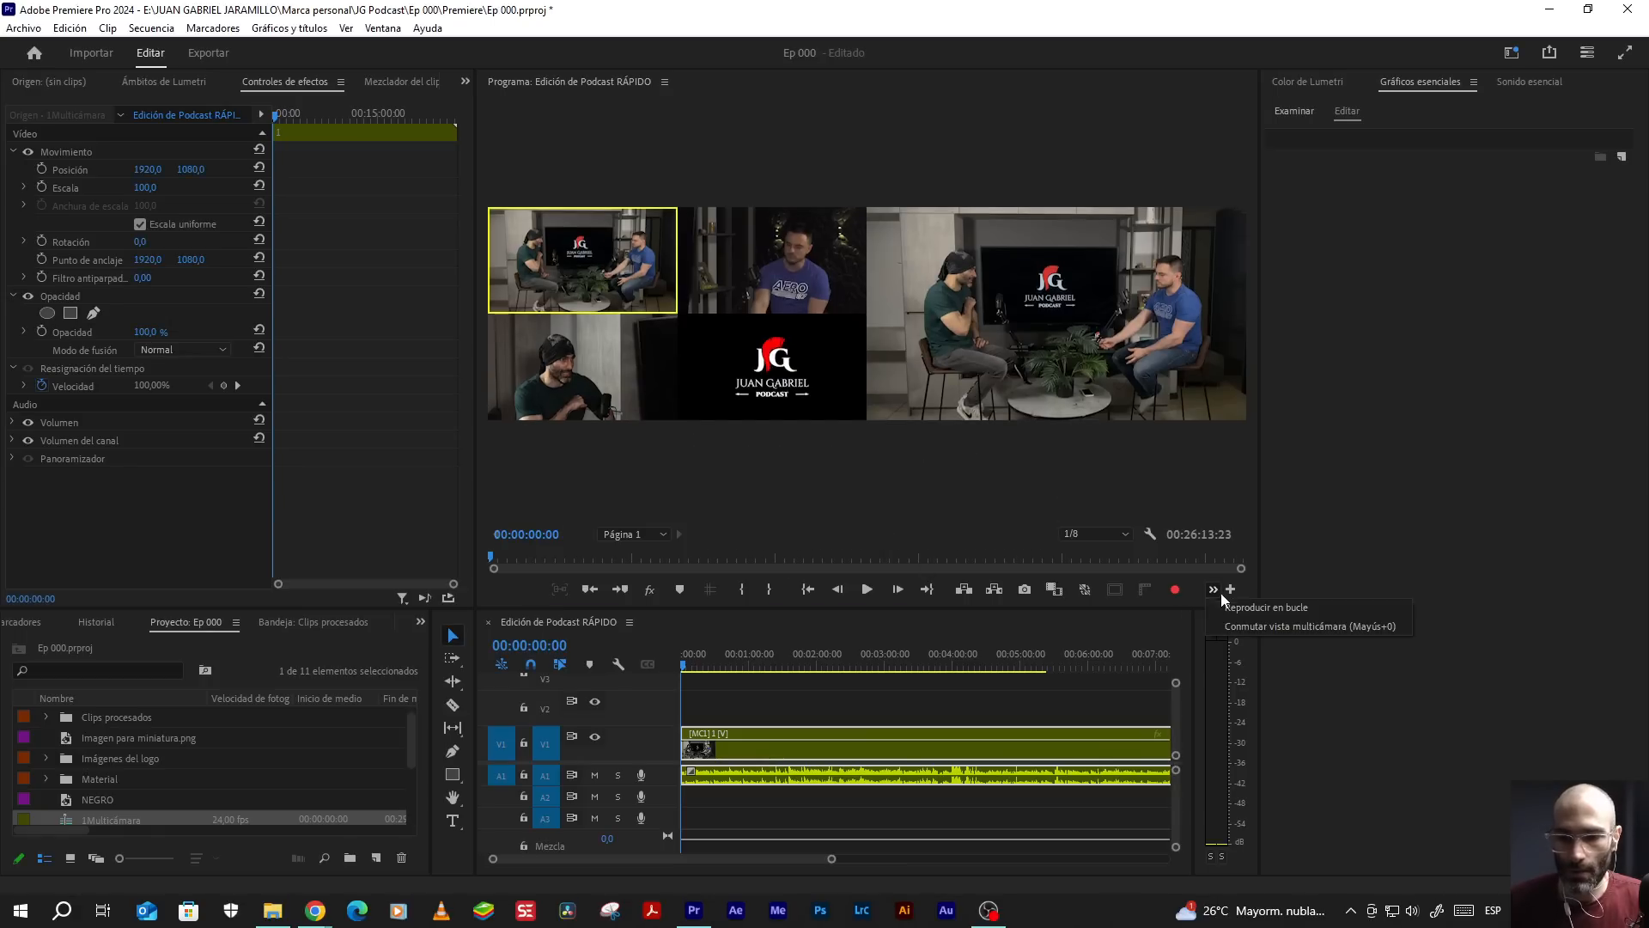
pyautogui.click(1292, 631)
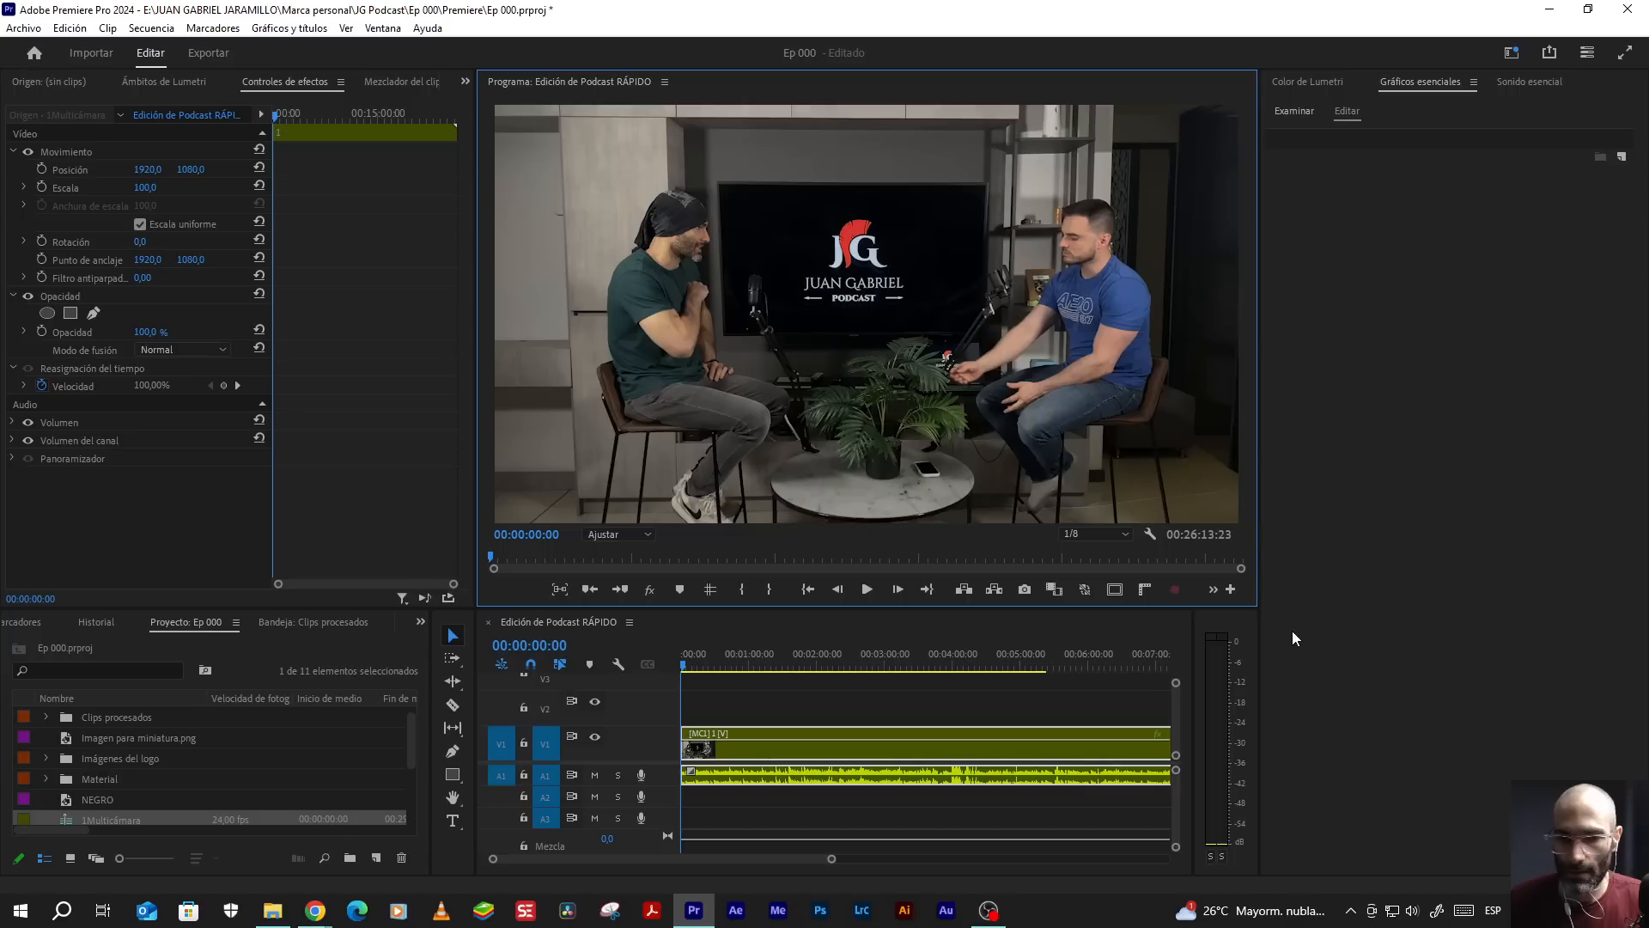
pyautogui.click(1211, 590)
pyautogui.click(1241, 627)
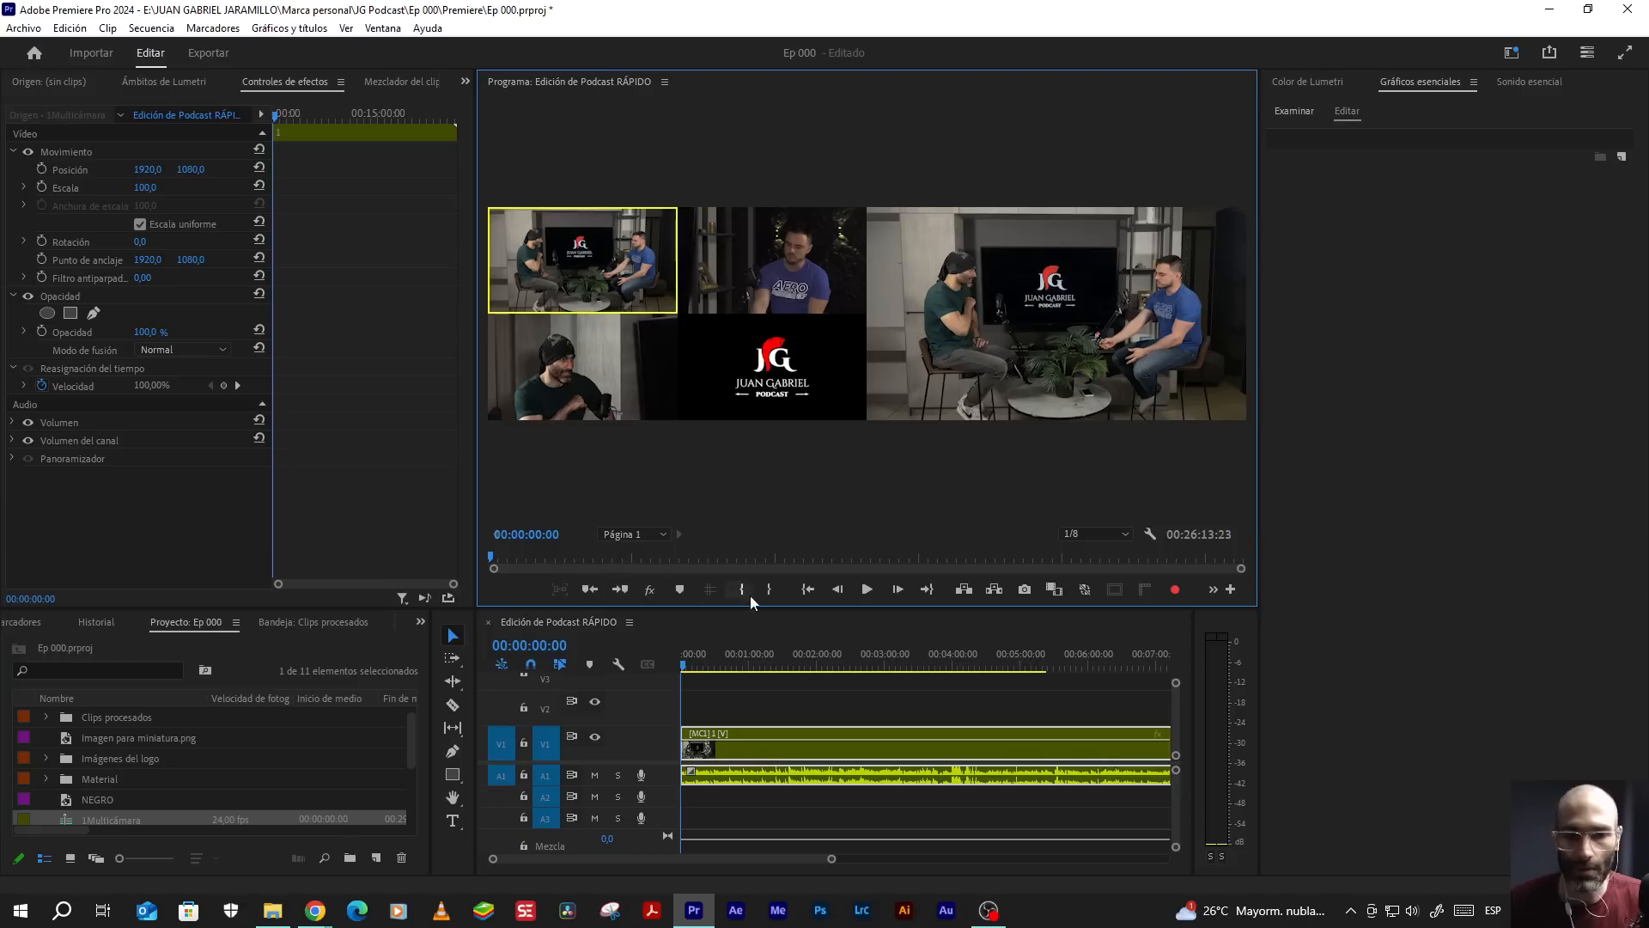
pyautogui.click(1210, 591)
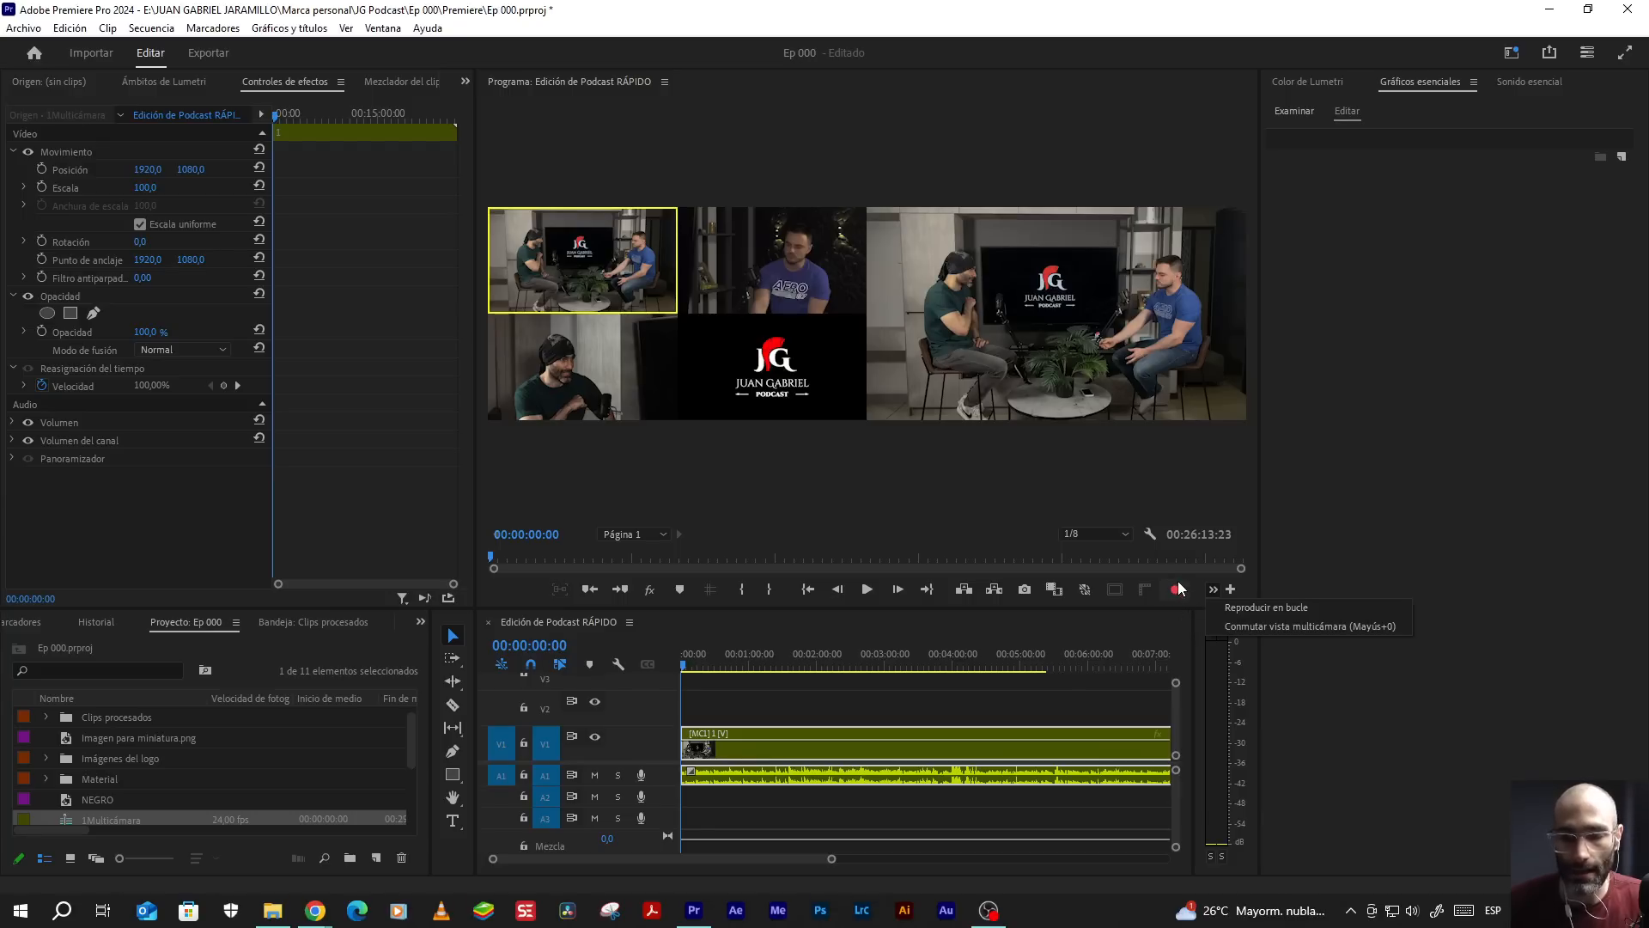
pyautogui.click(1213, 589)
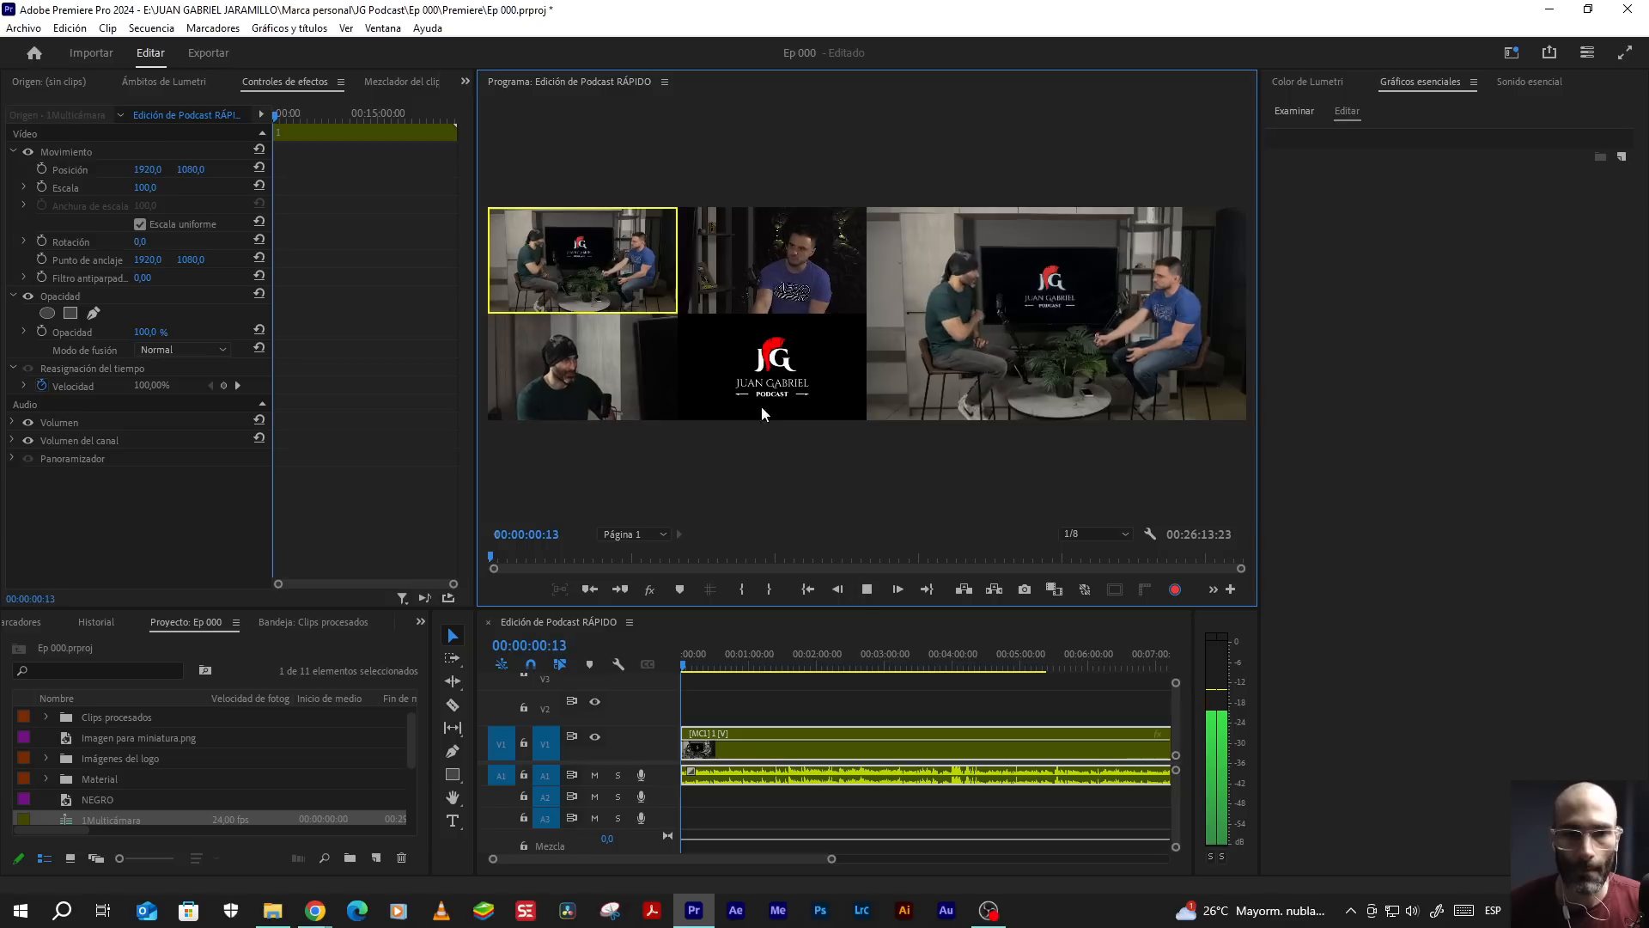
# Step: Play the sequence from its start with multi-camera recording on, switching live to cameras 2, 3, 2, 1 and 3 as the conversation moves
pyautogui.click(764, 276)
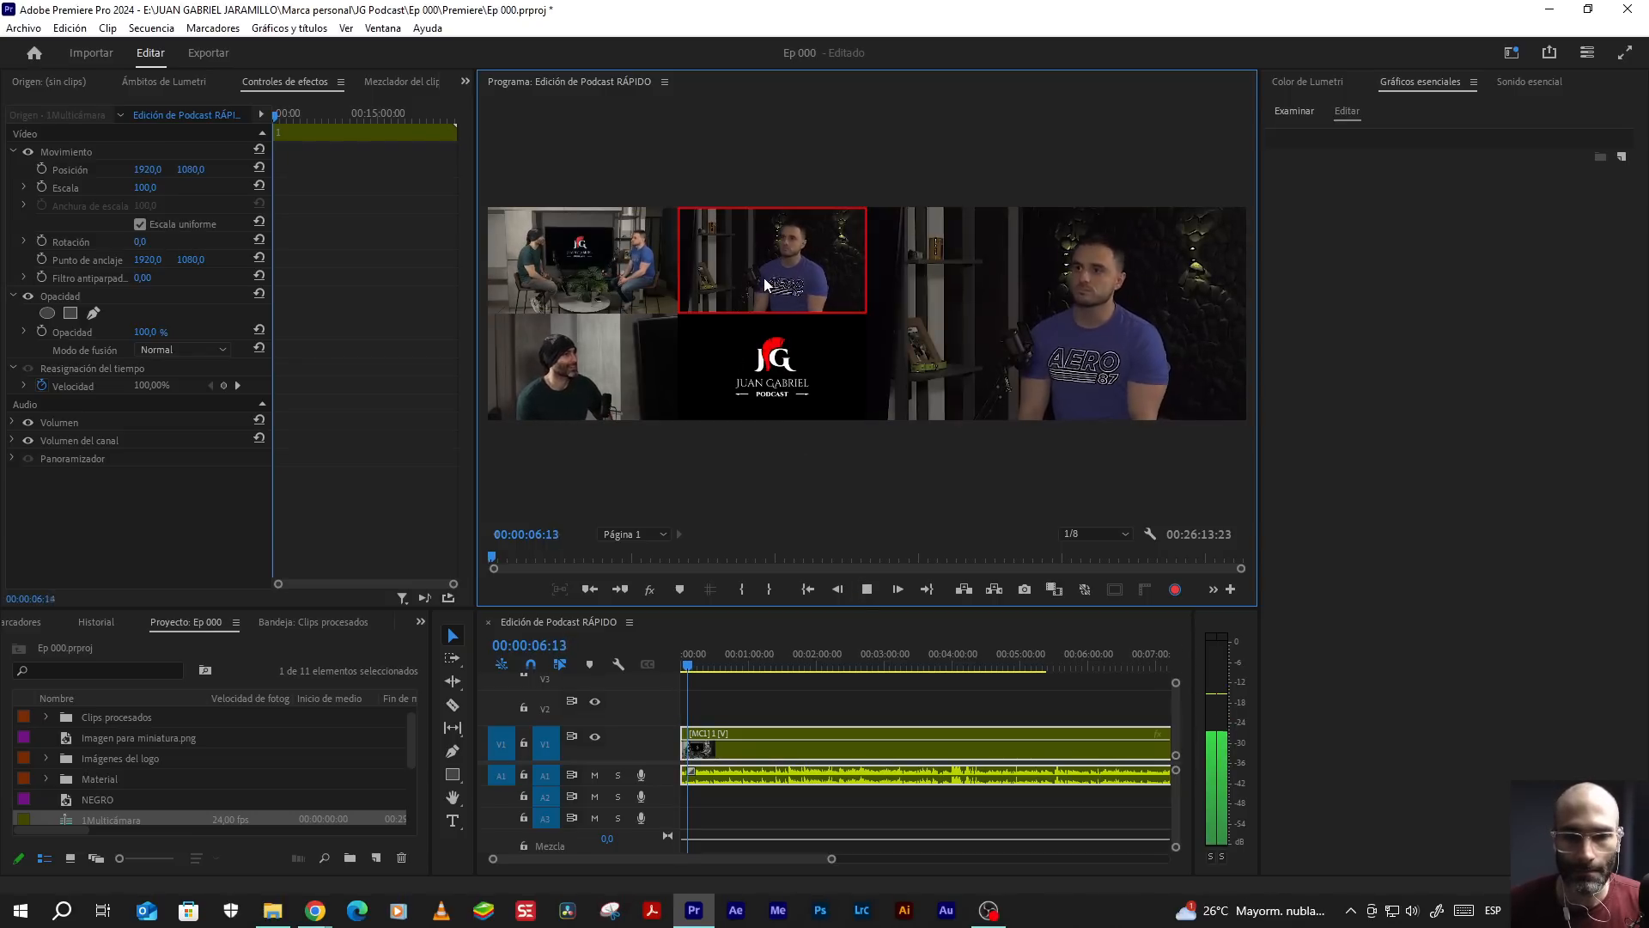
pyautogui.click(578, 368)
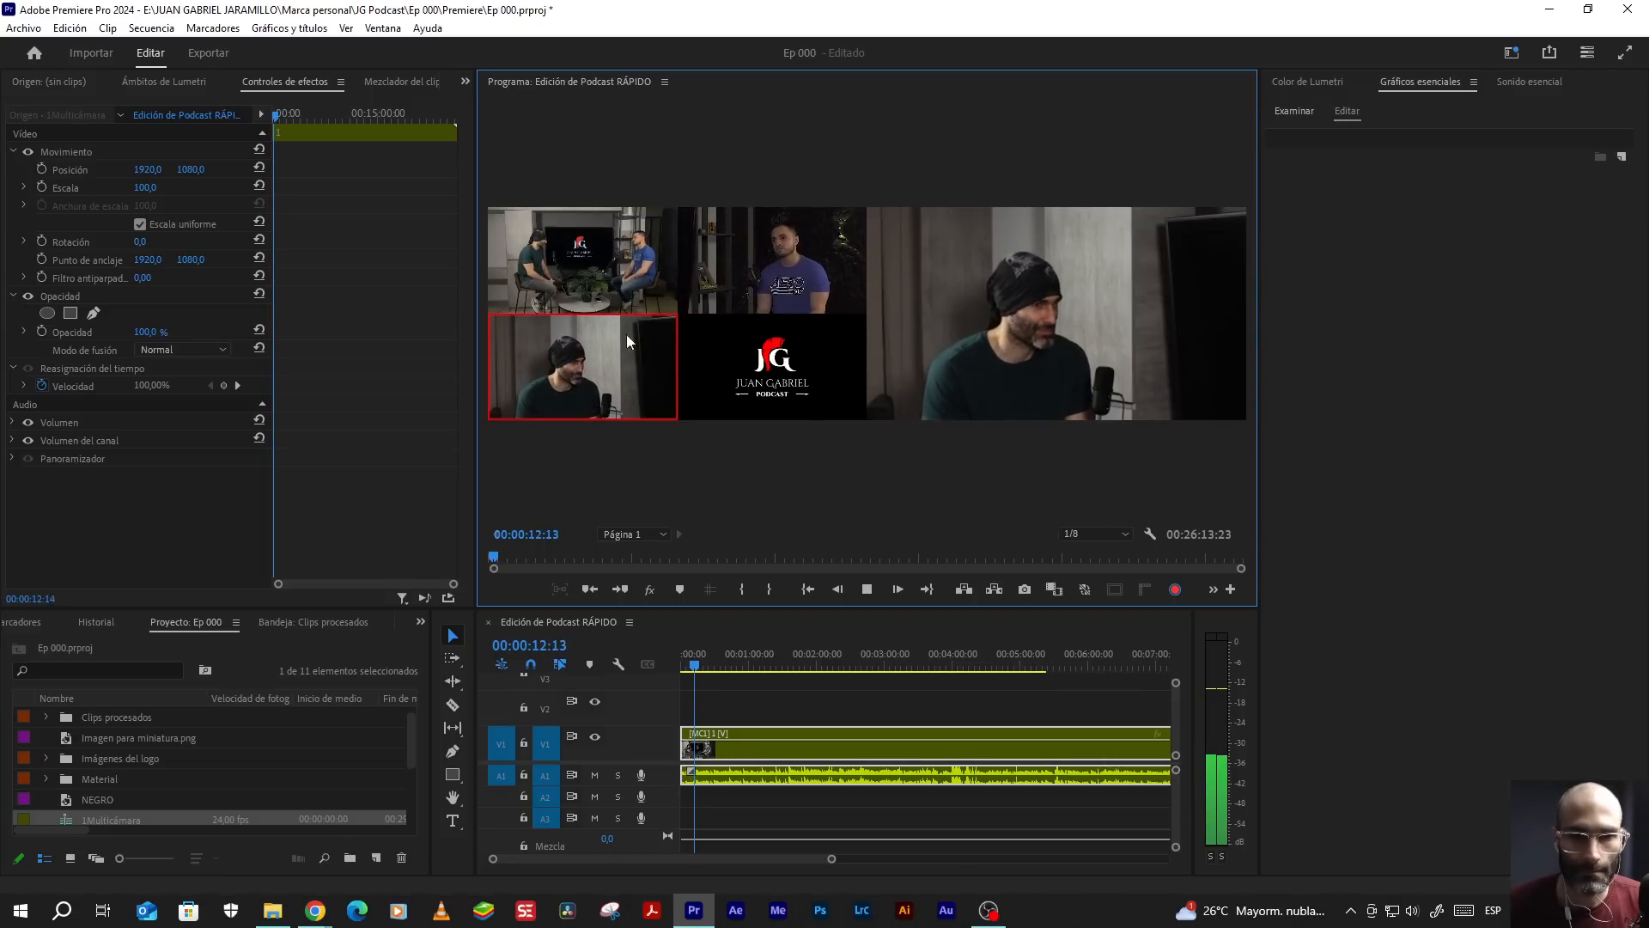
pyautogui.click(777, 273)
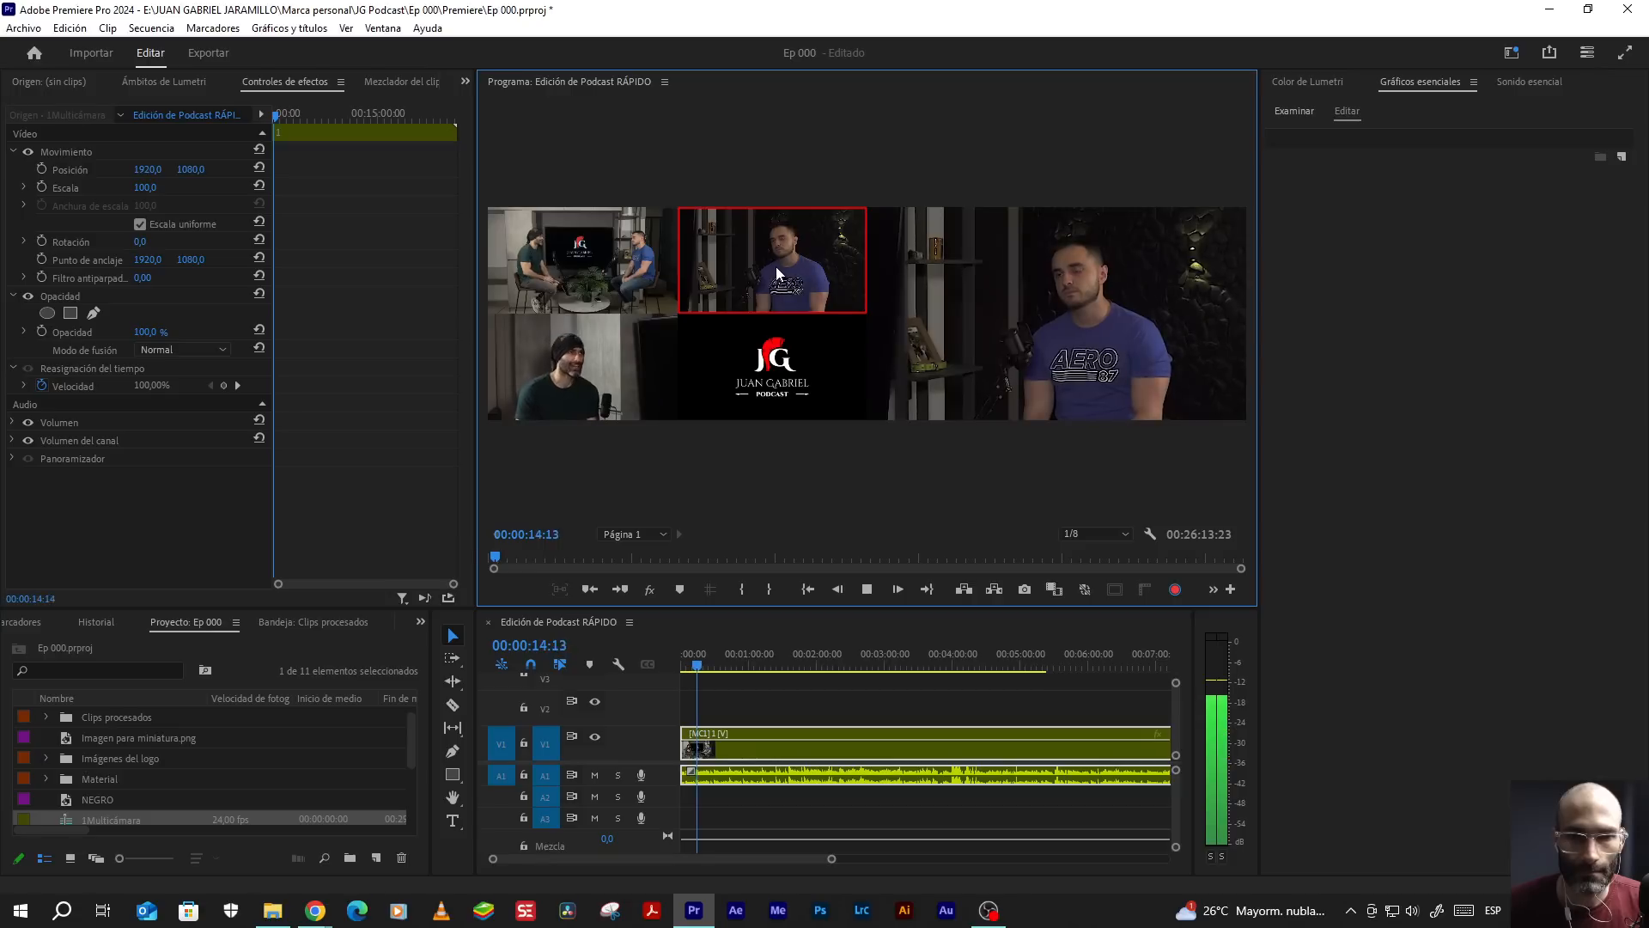
pyautogui.click(587, 262)
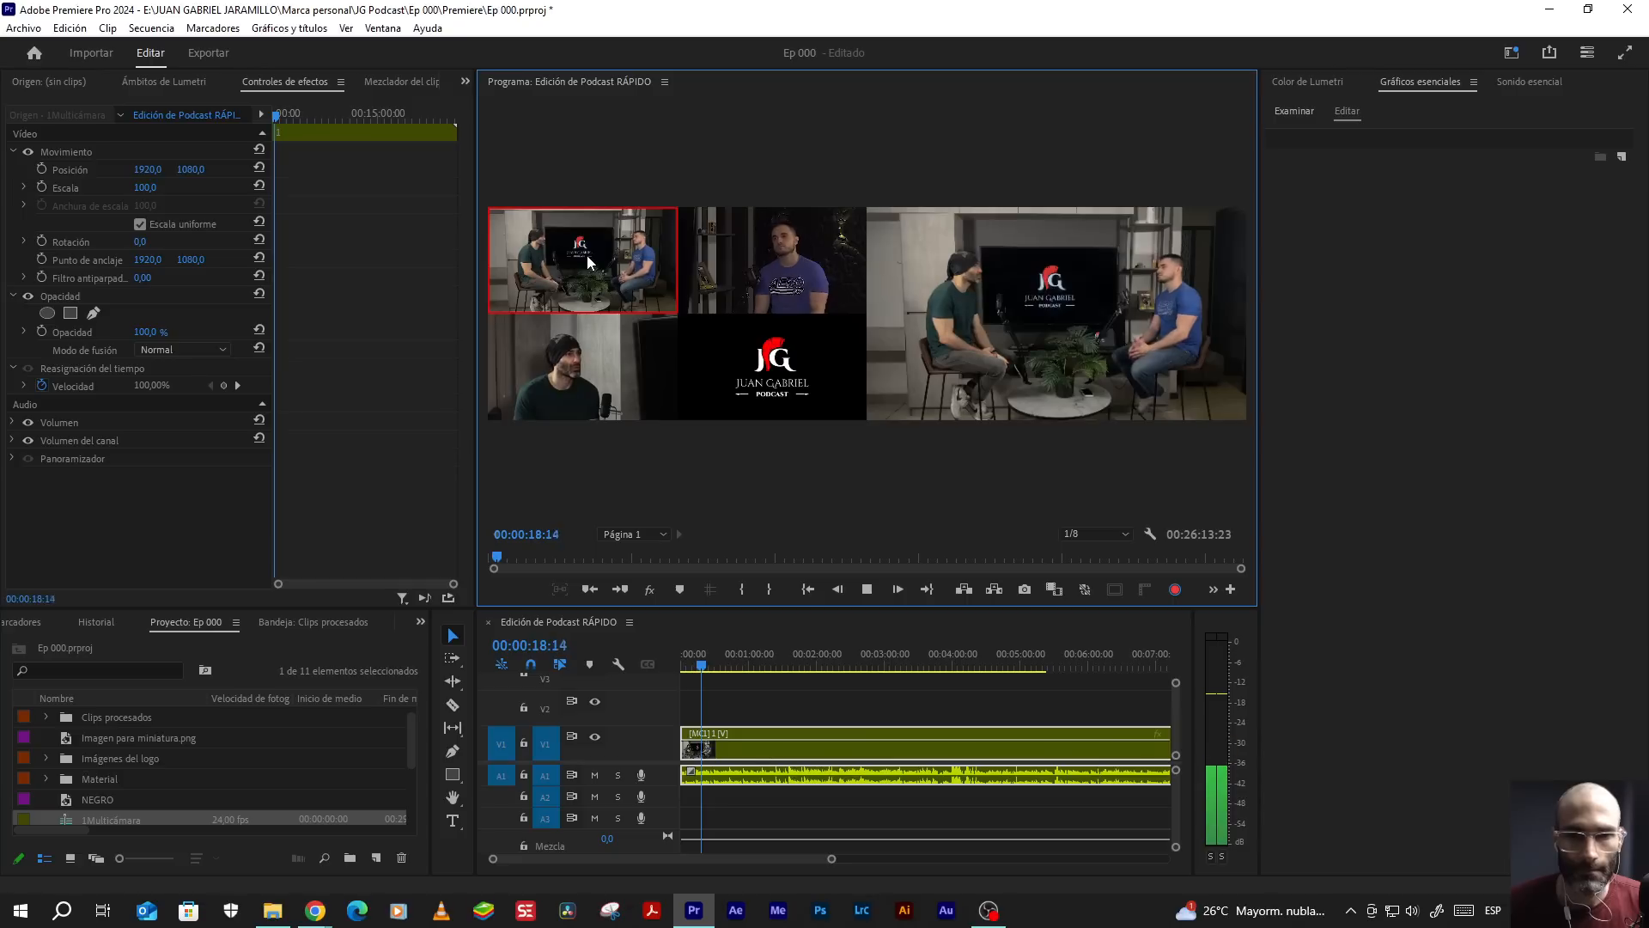
pyautogui.click(587, 378)
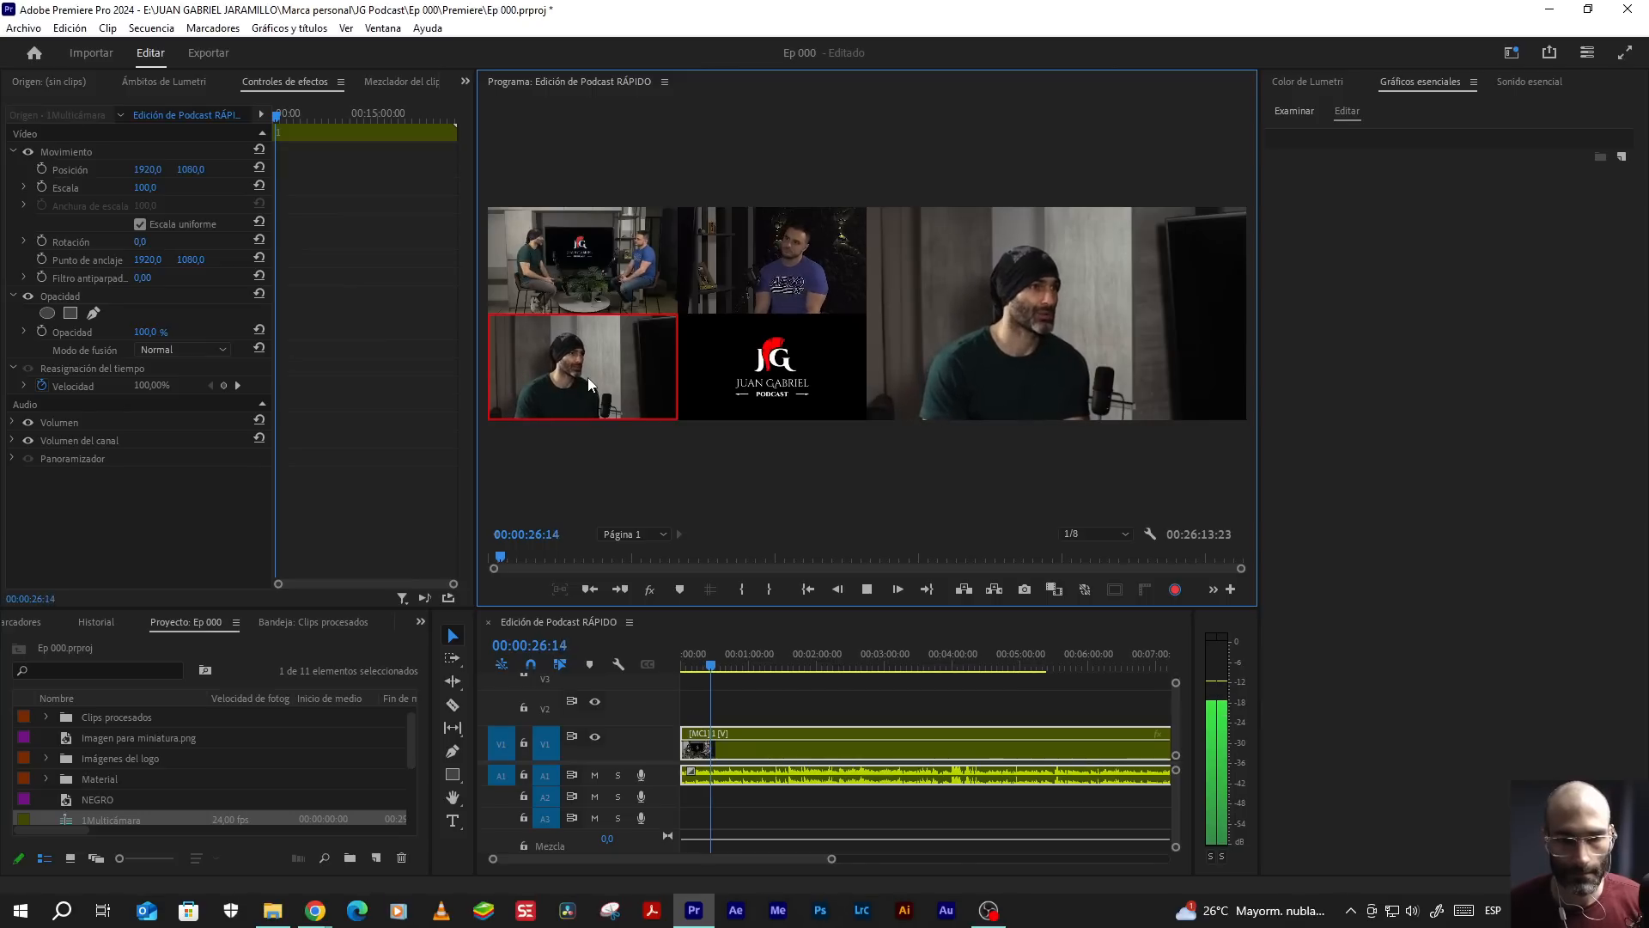
# Step: Continue the live switching through cameras 2, 1, 3, 2, 3 and 1, and stop playback at 00:00:50:11 to write the cuts
pyautogui.press('2')
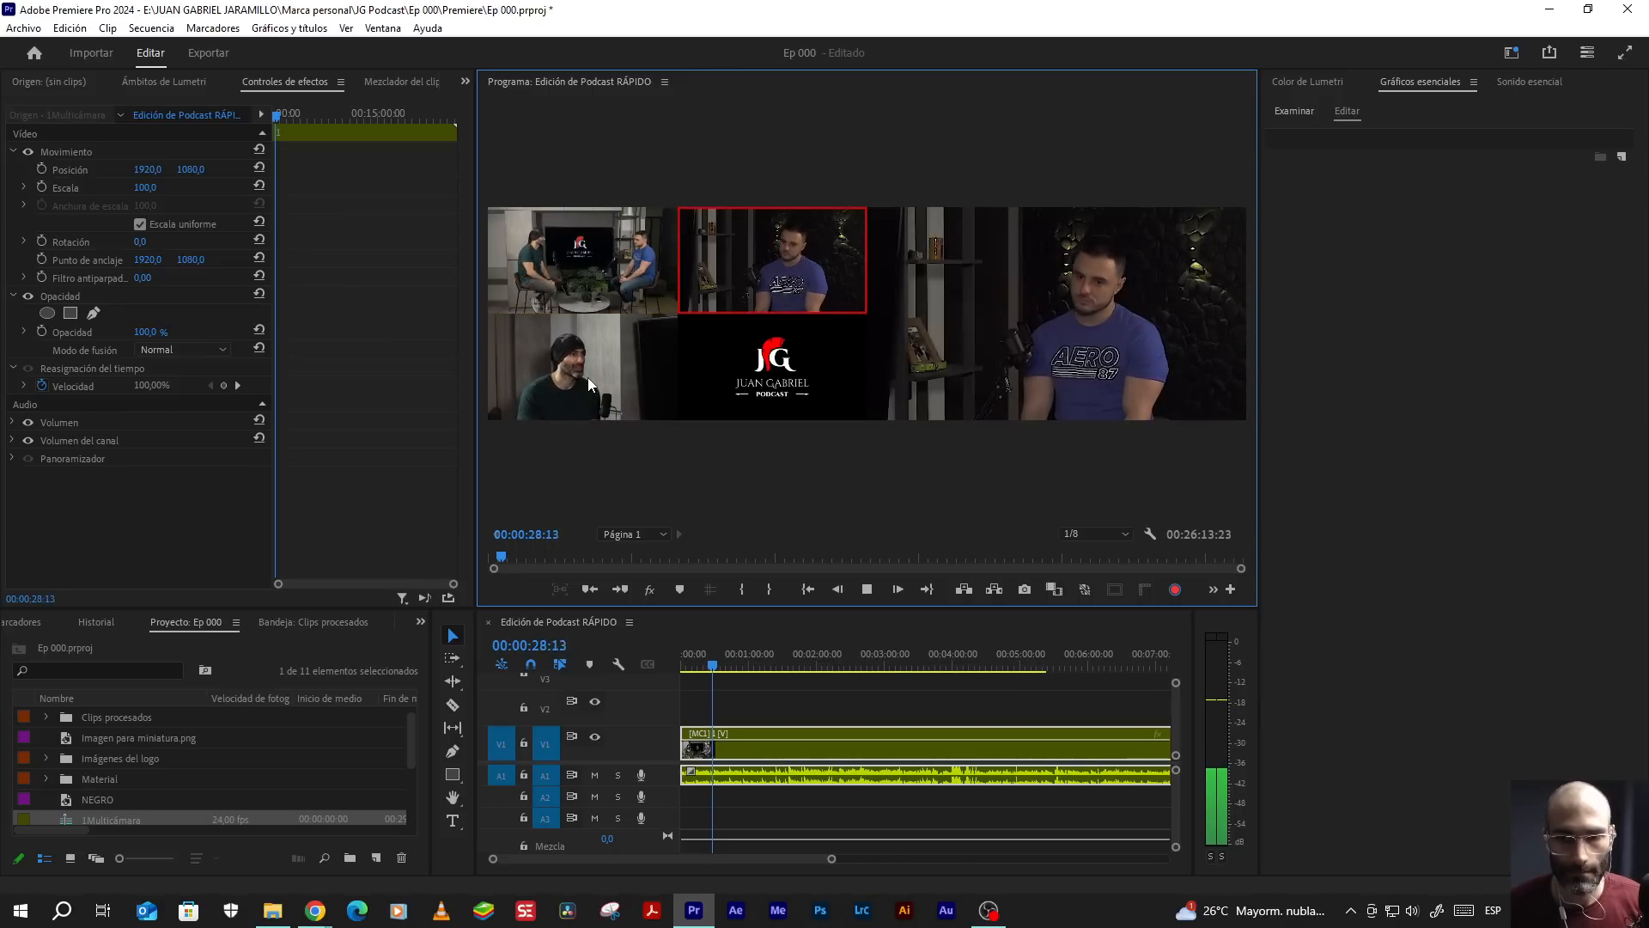
pyautogui.press('1')
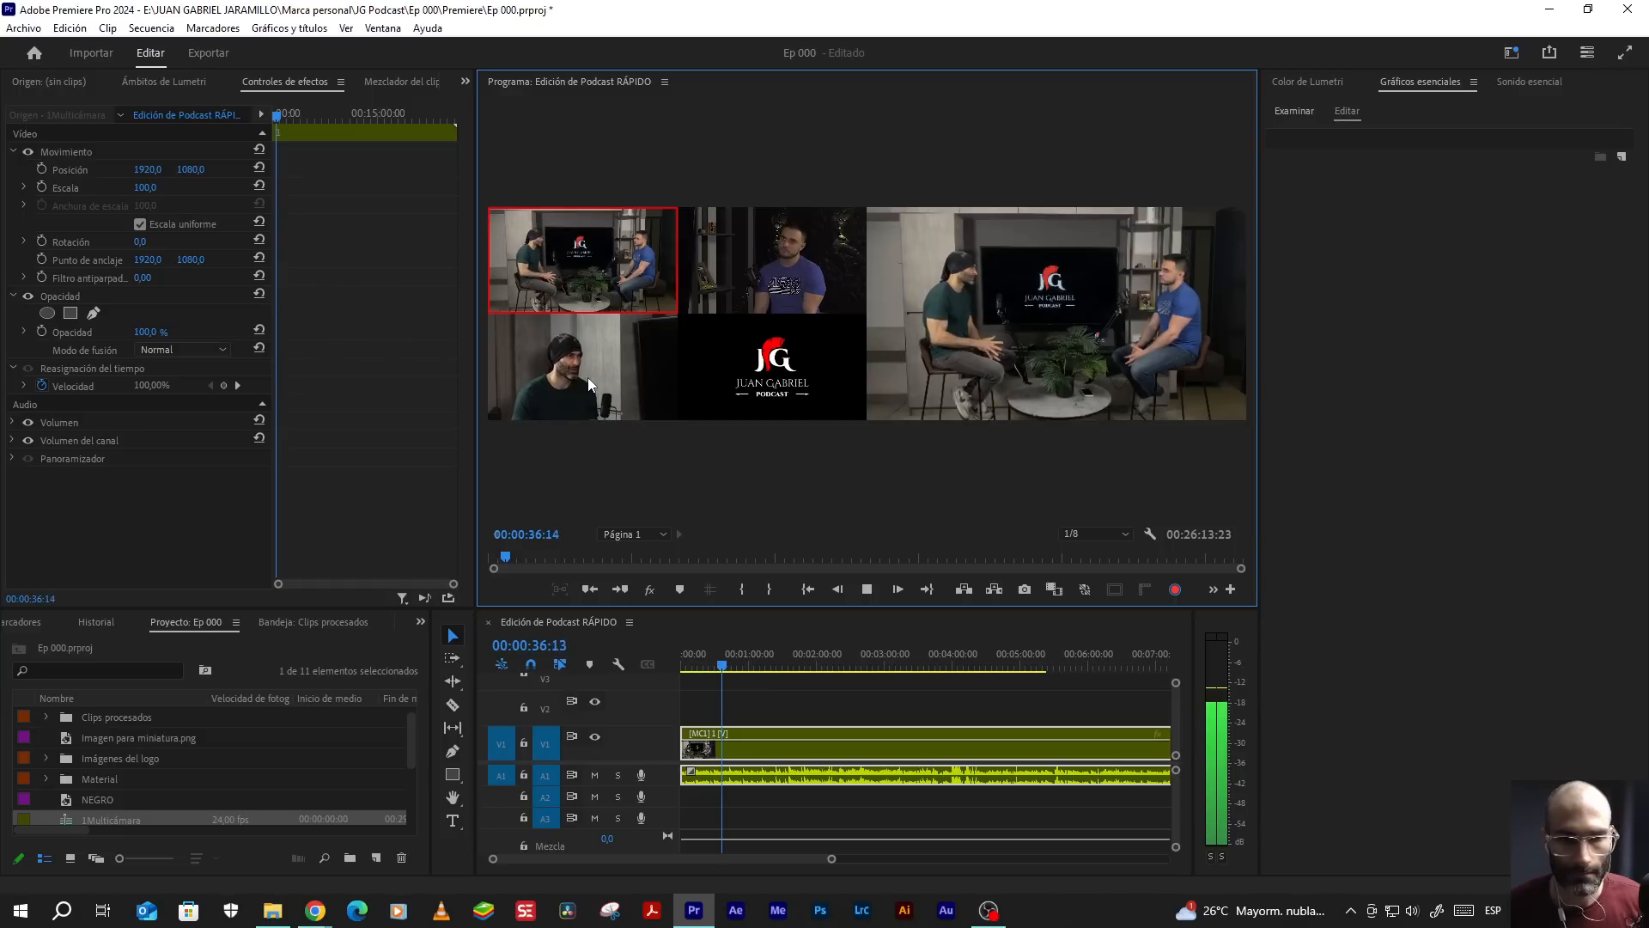
pyautogui.press('3')
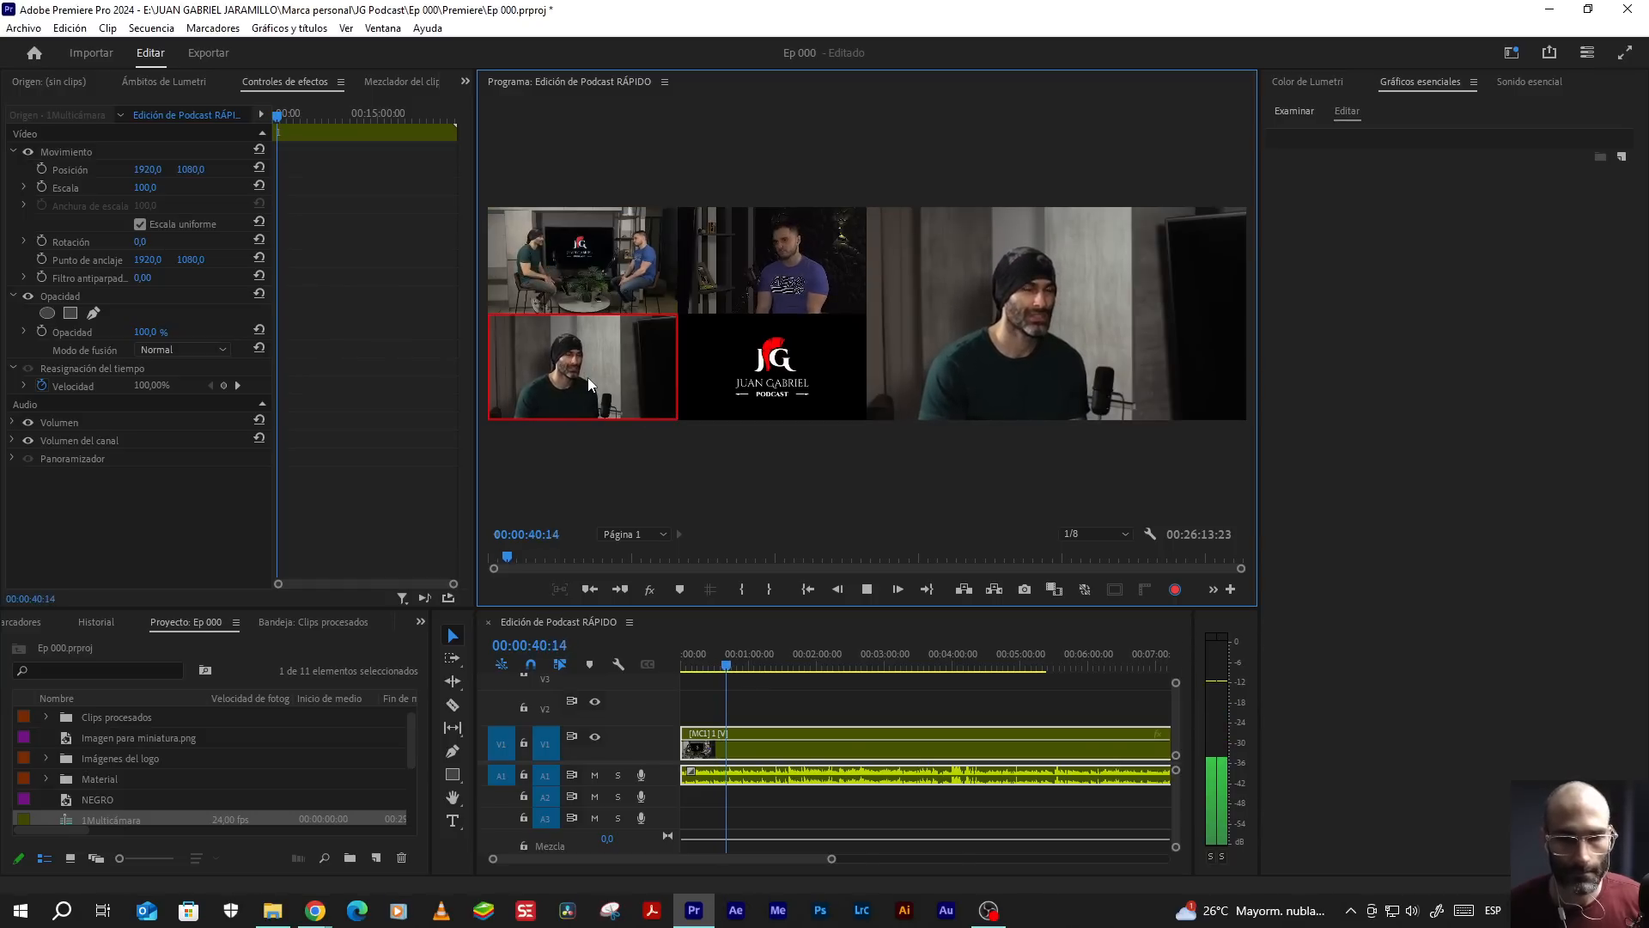
pyautogui.press('2')
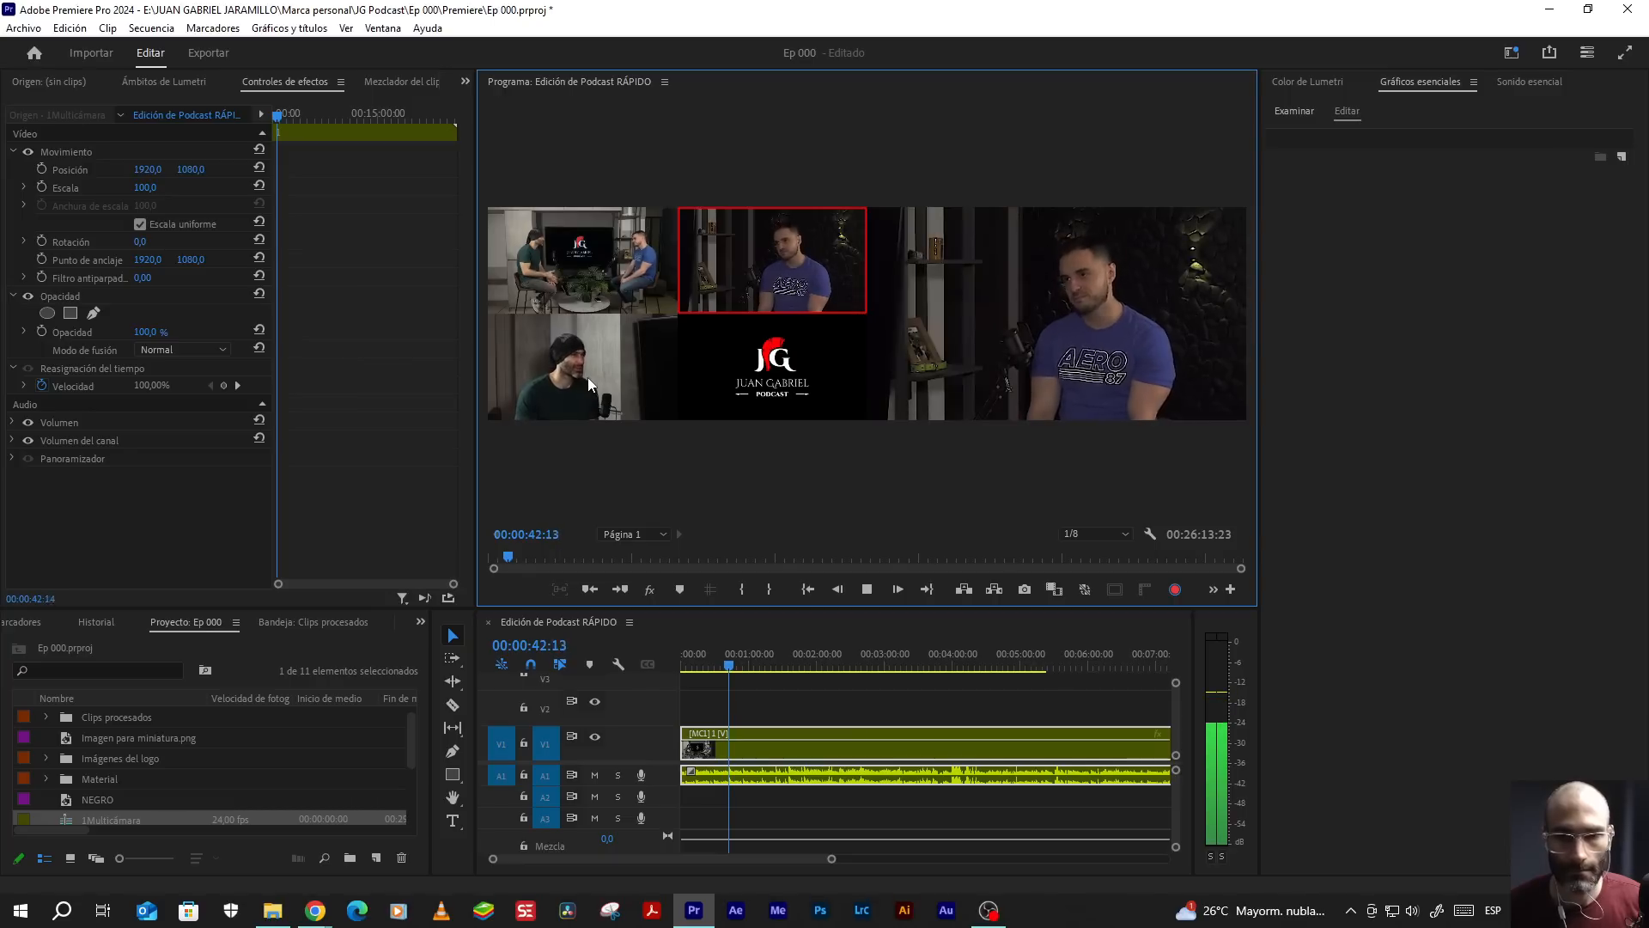
pyautogui.press('3')
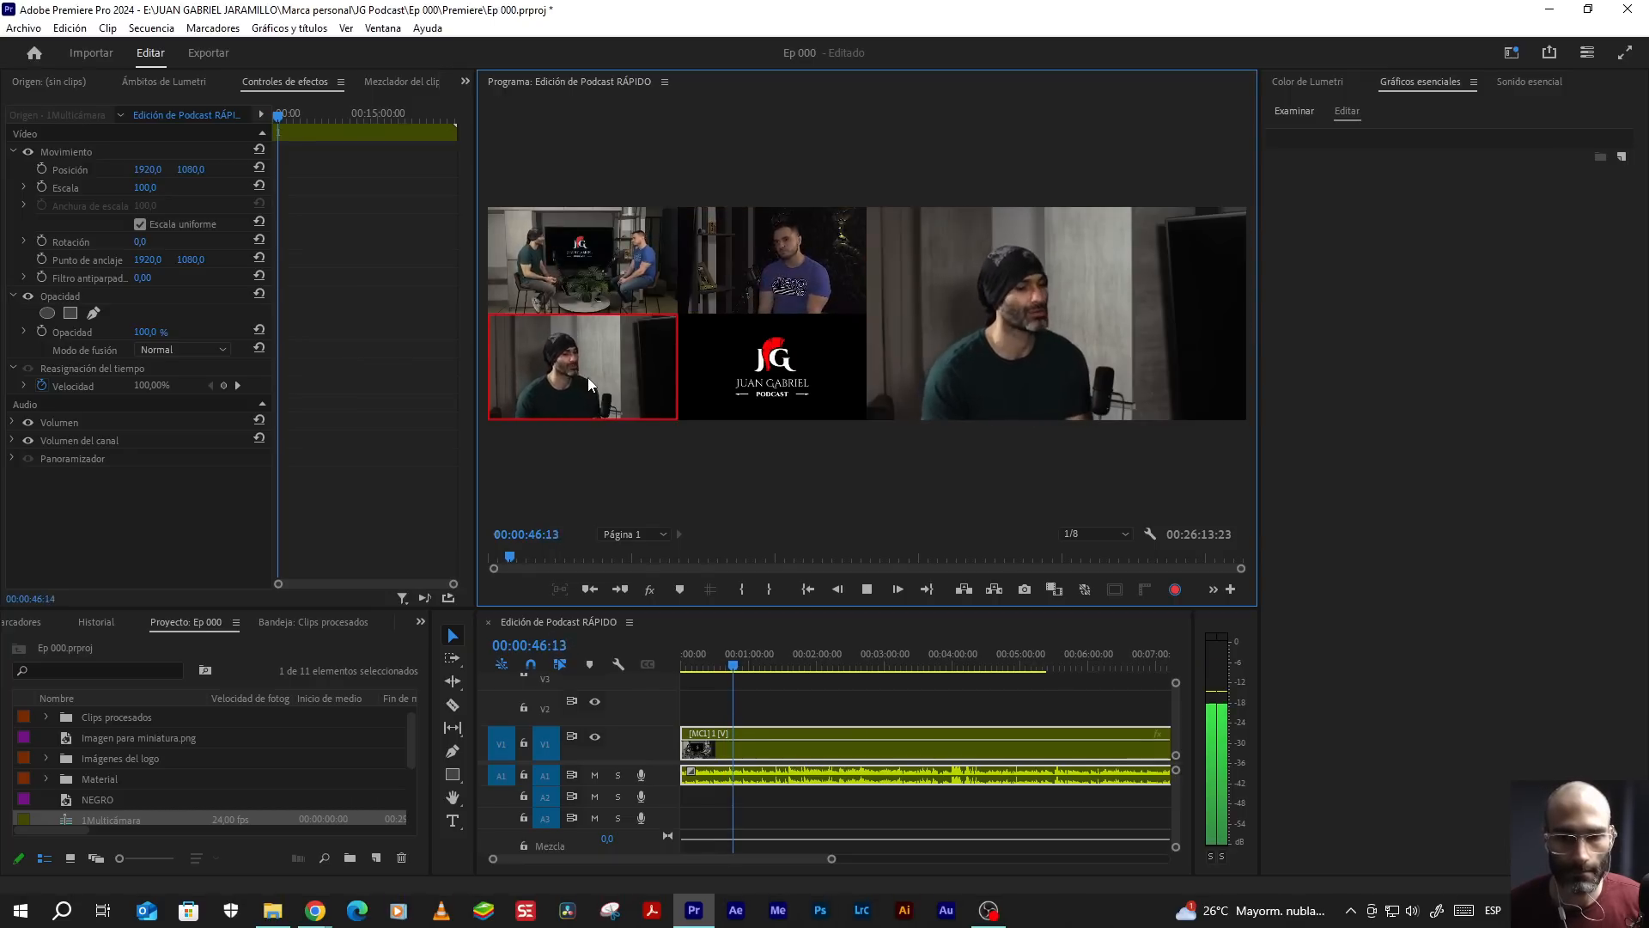
pyautogui.press('1')
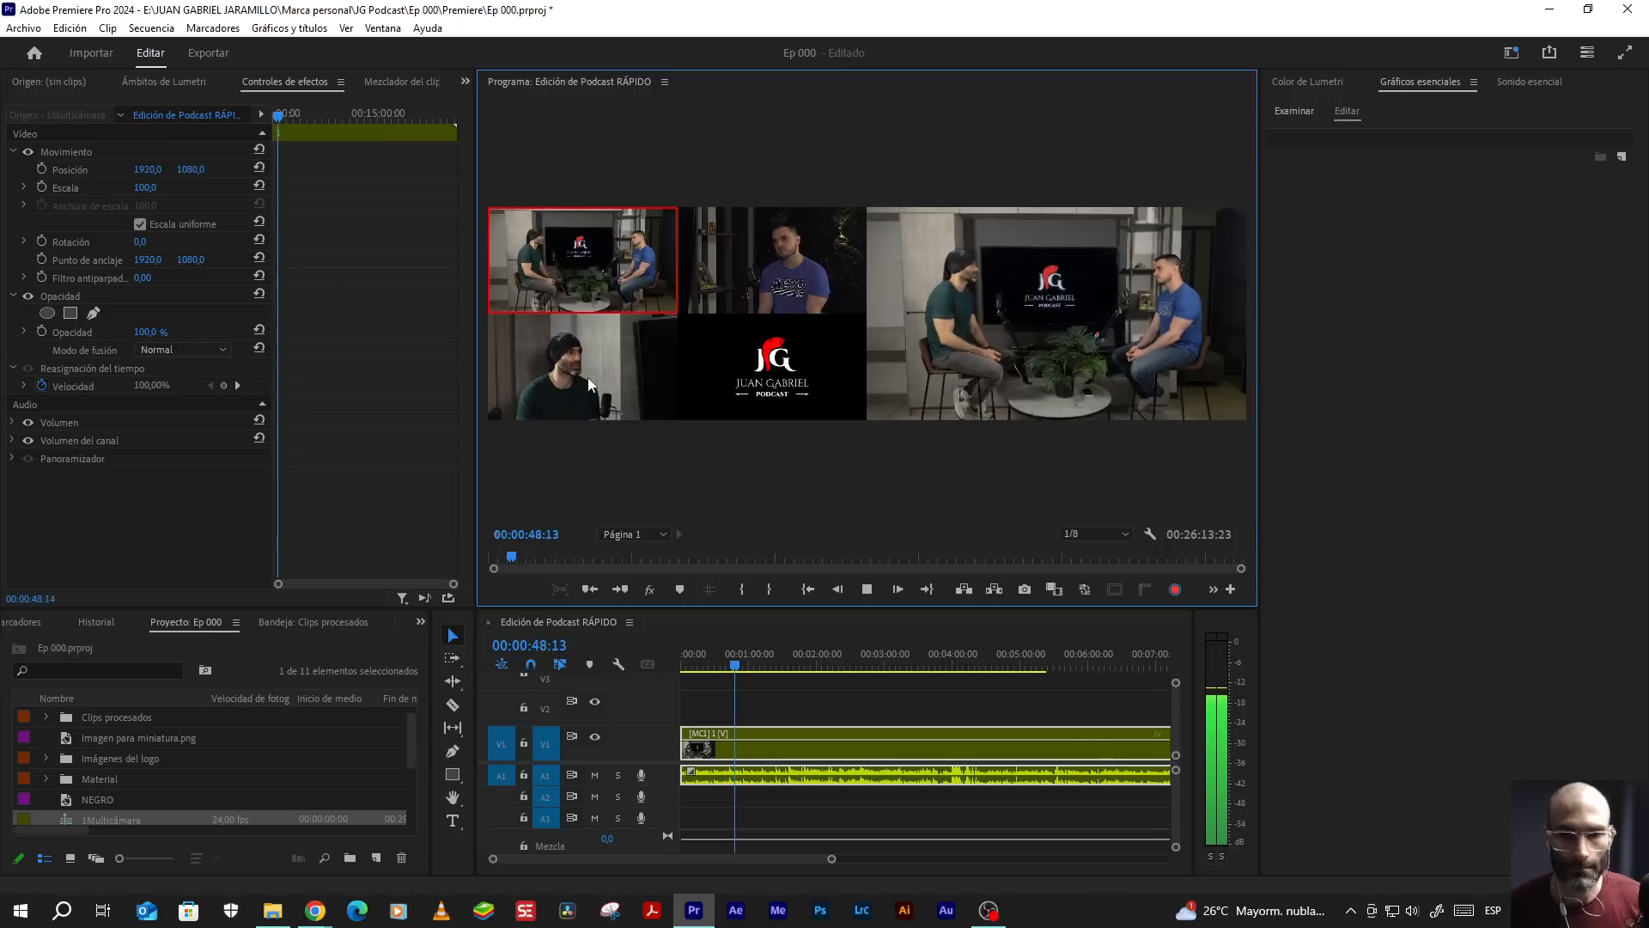
pyautogui.press('space')
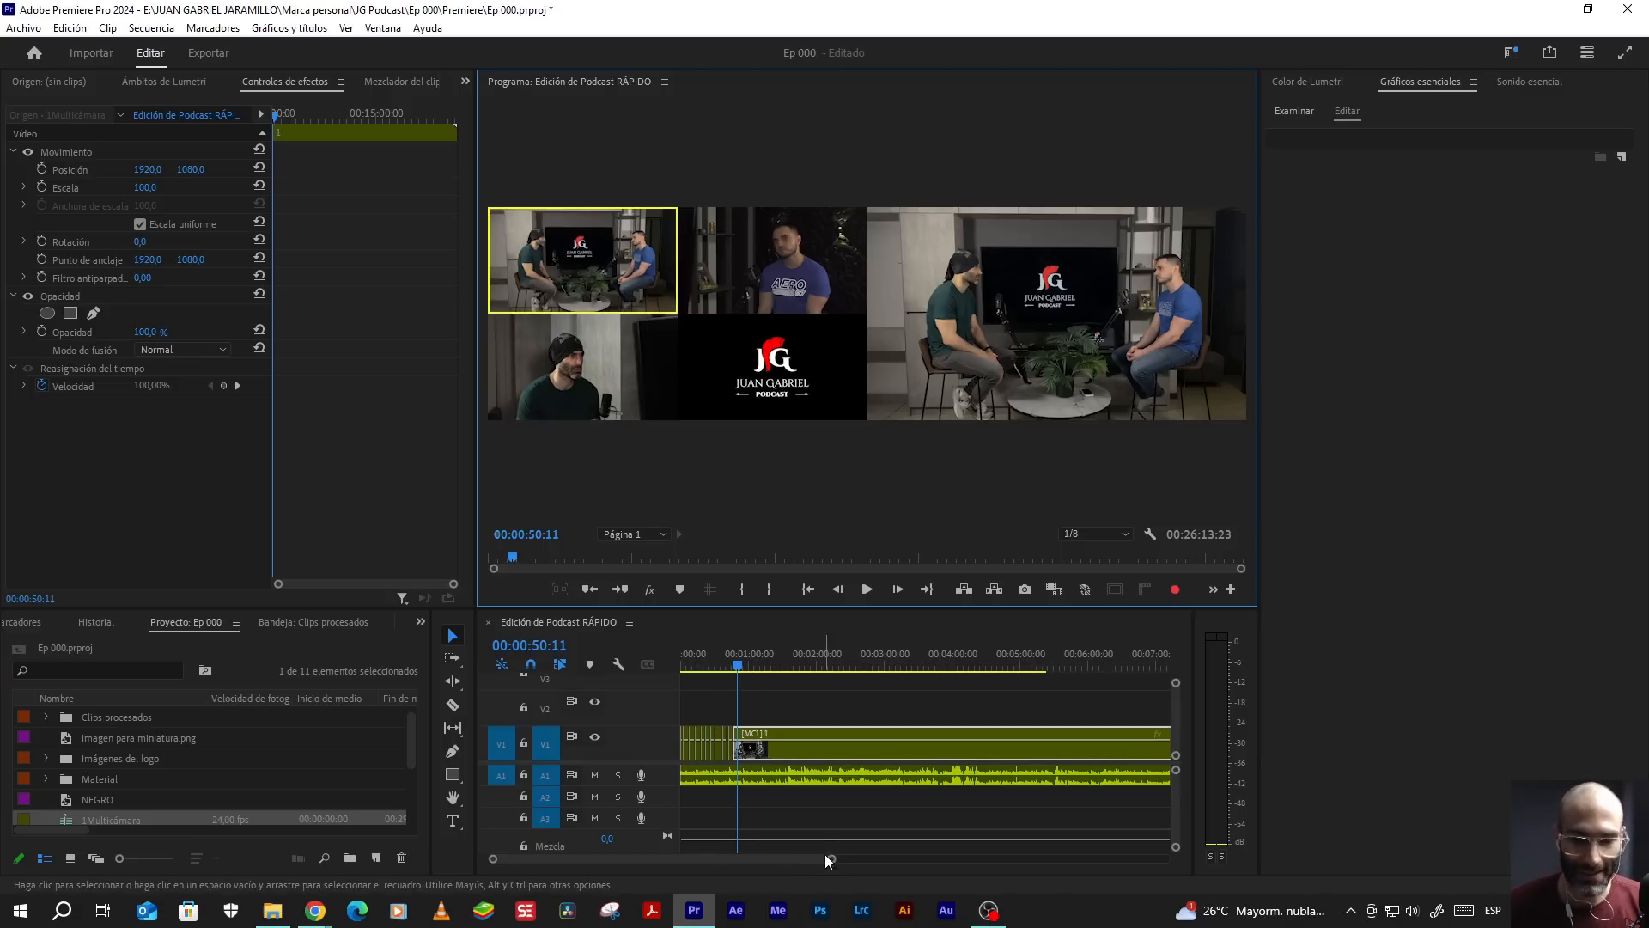
# Step: Resume multi-camera recording from 00:00:50:11 with the timeline enlarged, cut to camera 3 and stop playback at 00:00:59:02
pyautogui.moveTo(830, 858); pyautogui.dragTo(773, 859)
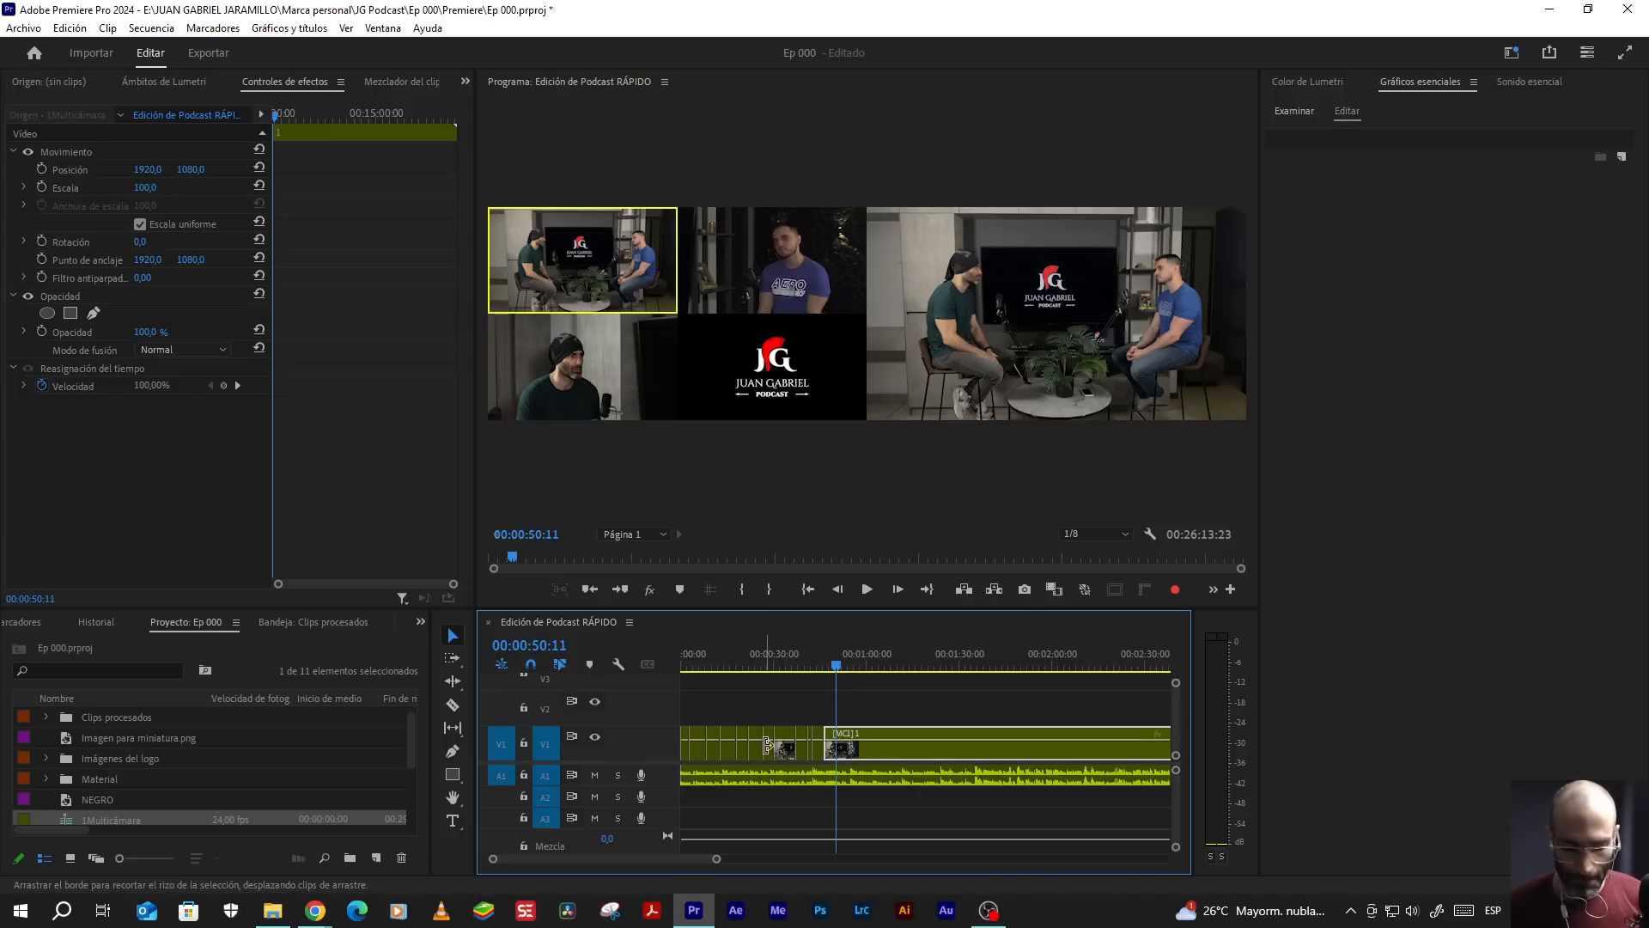
pyautogui.press('space')
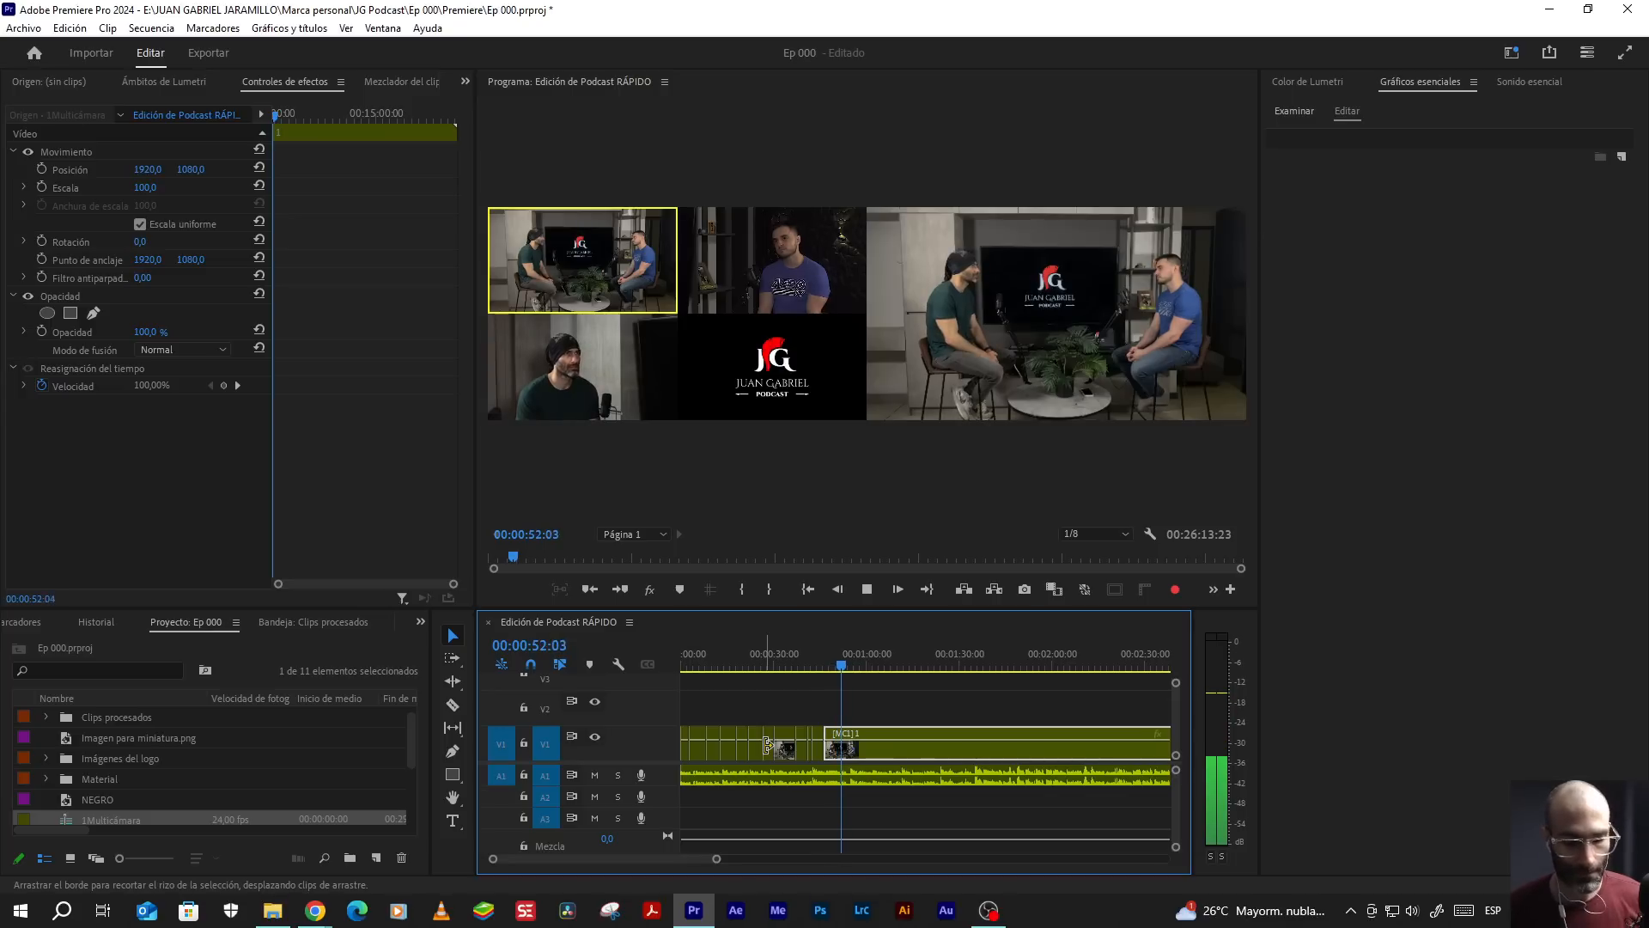
pyautogui.press('3')
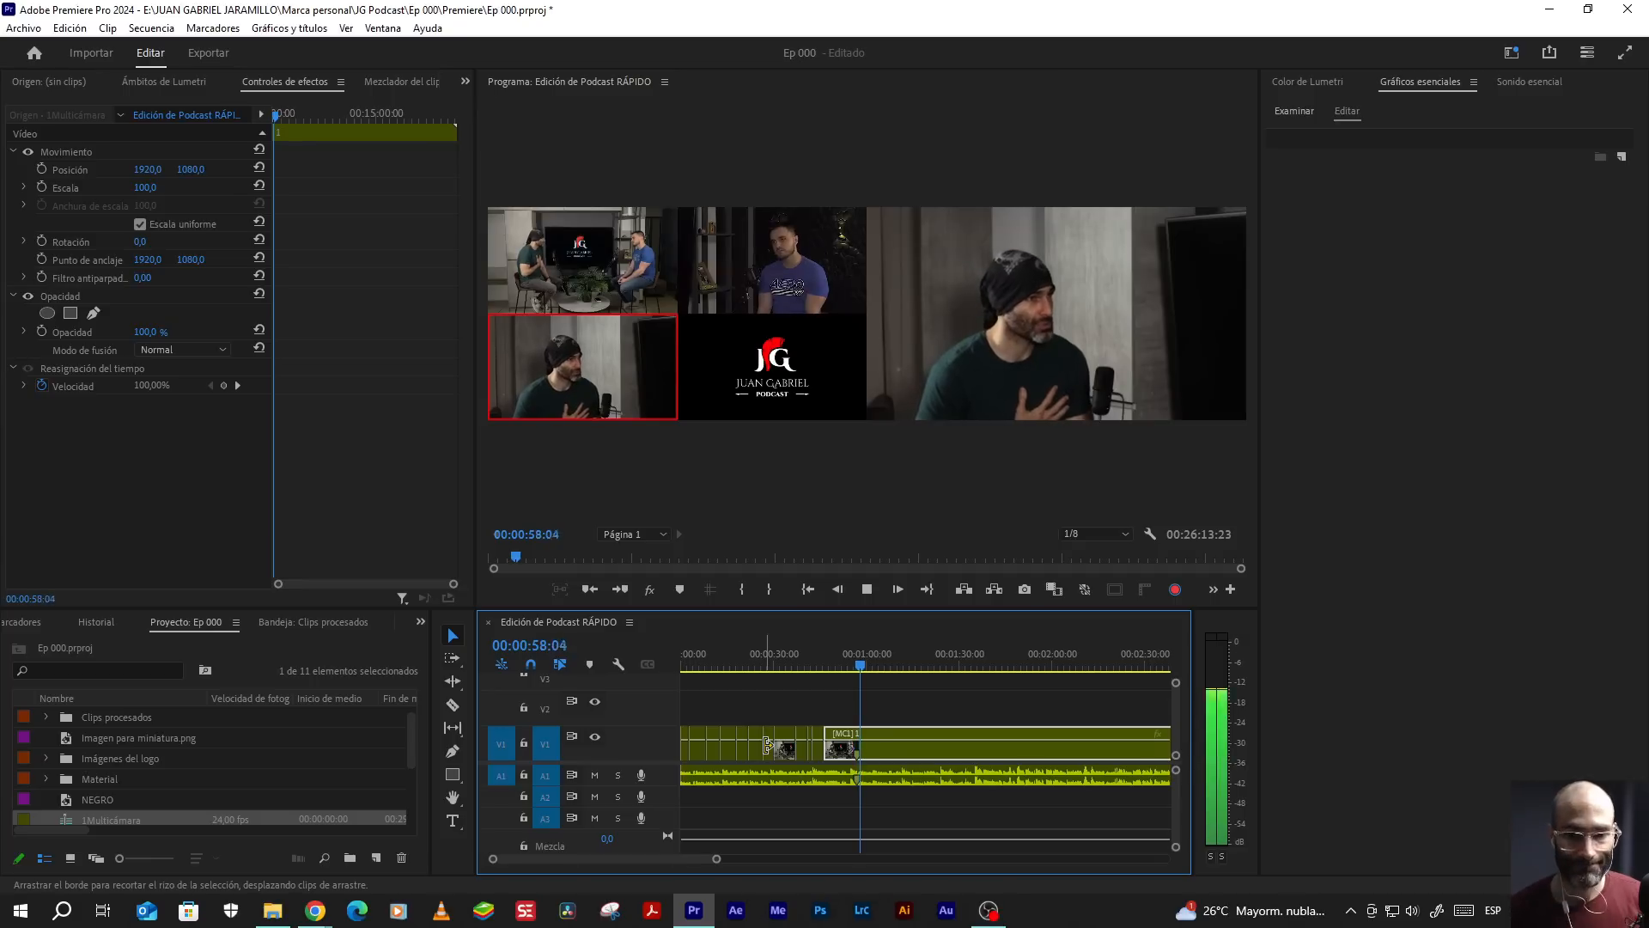
pyautogui.press('space')
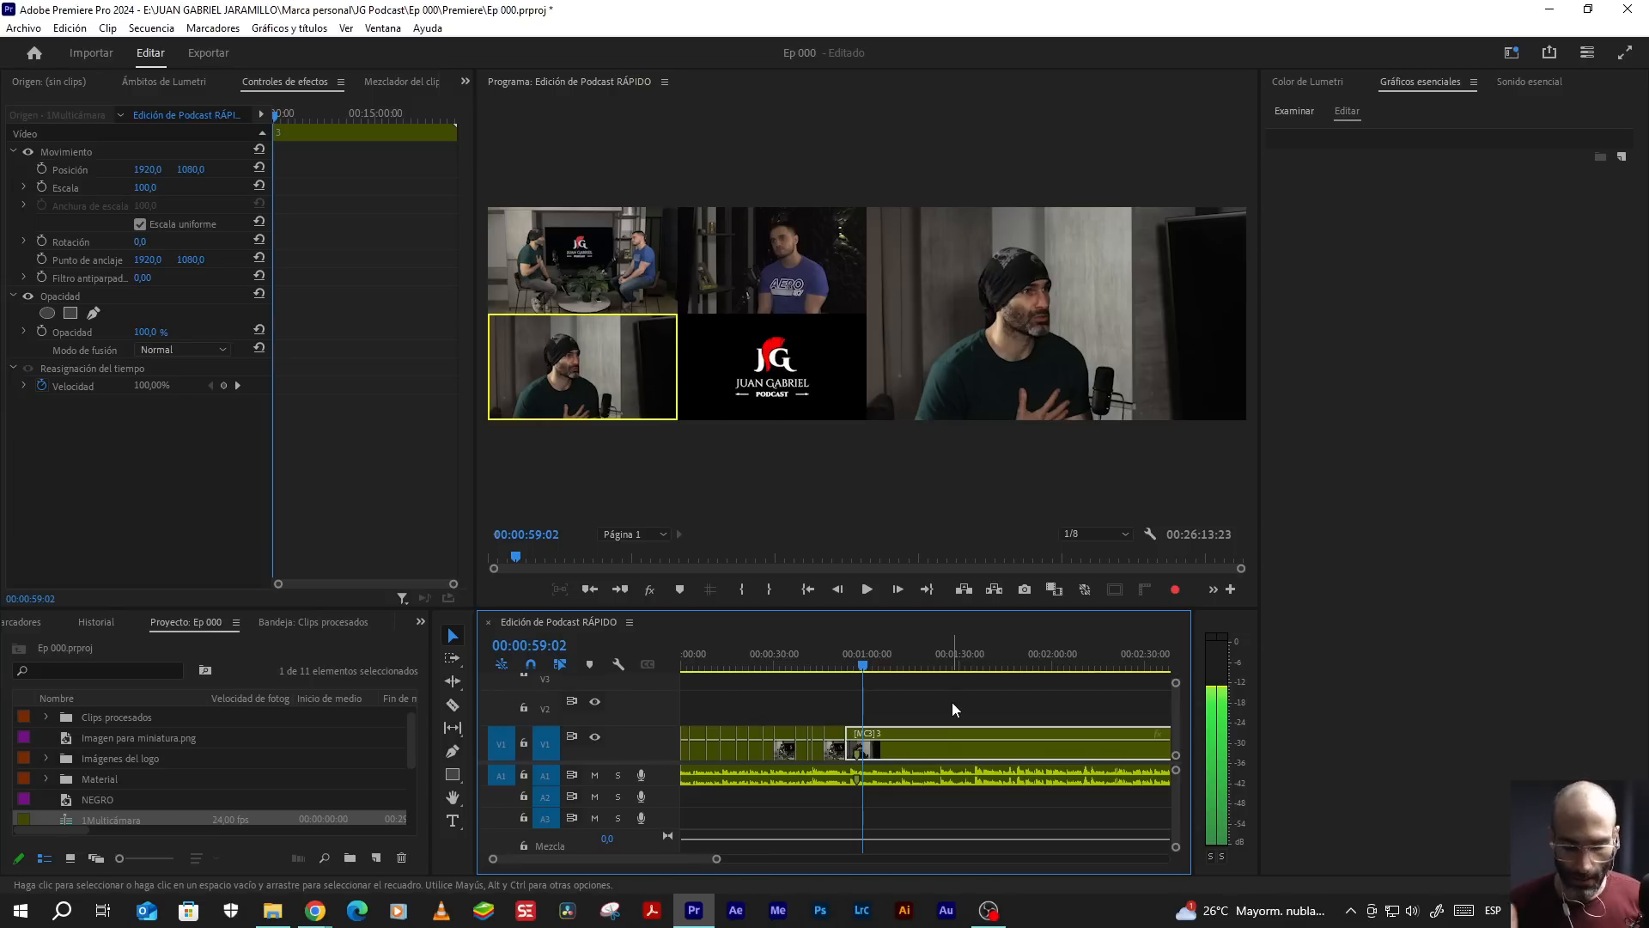
# Step: Record further live cuts among cameras 1, 2 and 3 from 00:00:59:02, ending on camera 2 and stopping at 00:01:19:11
pyautogui.press('space')
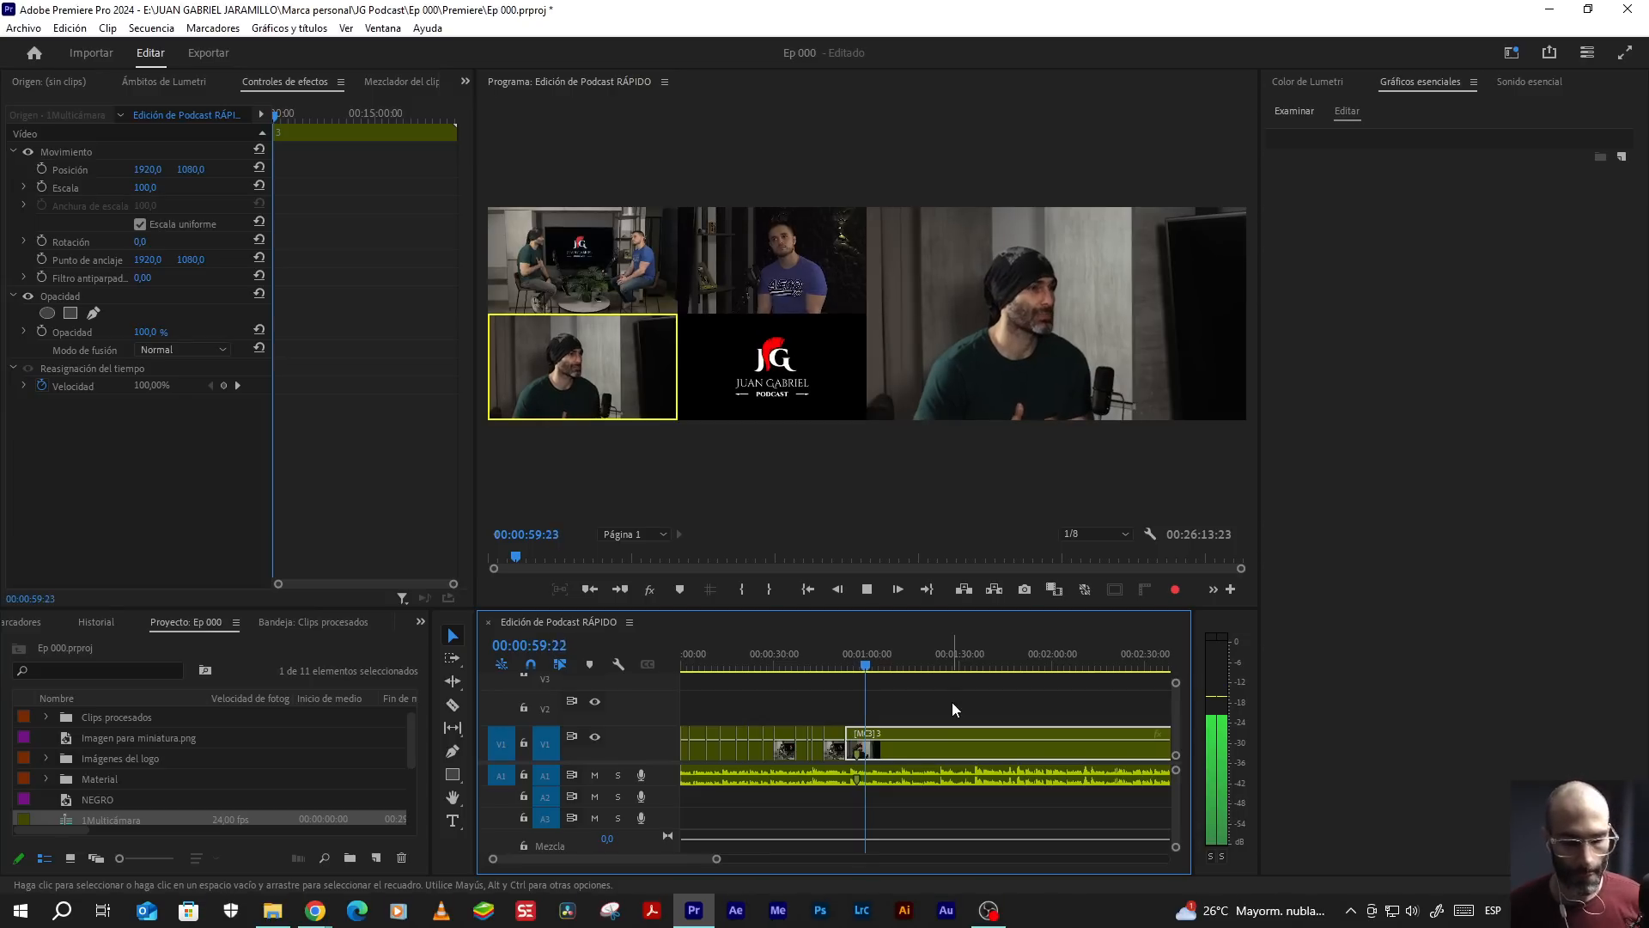
pyautogui.press('1')
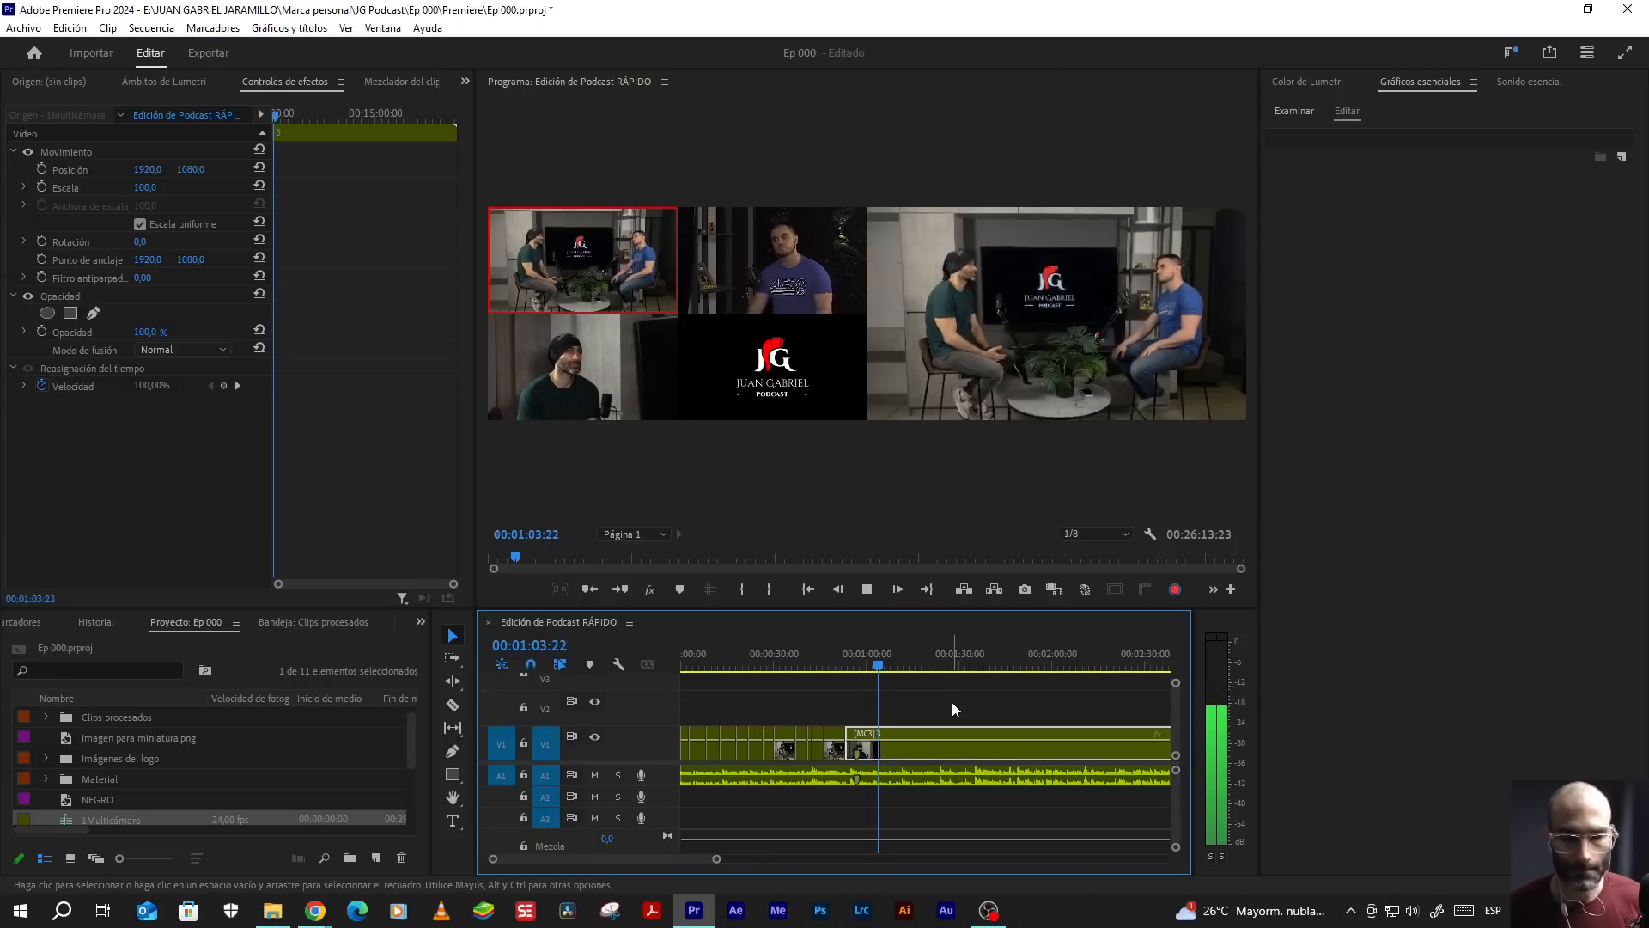
pyautogui.press('2')
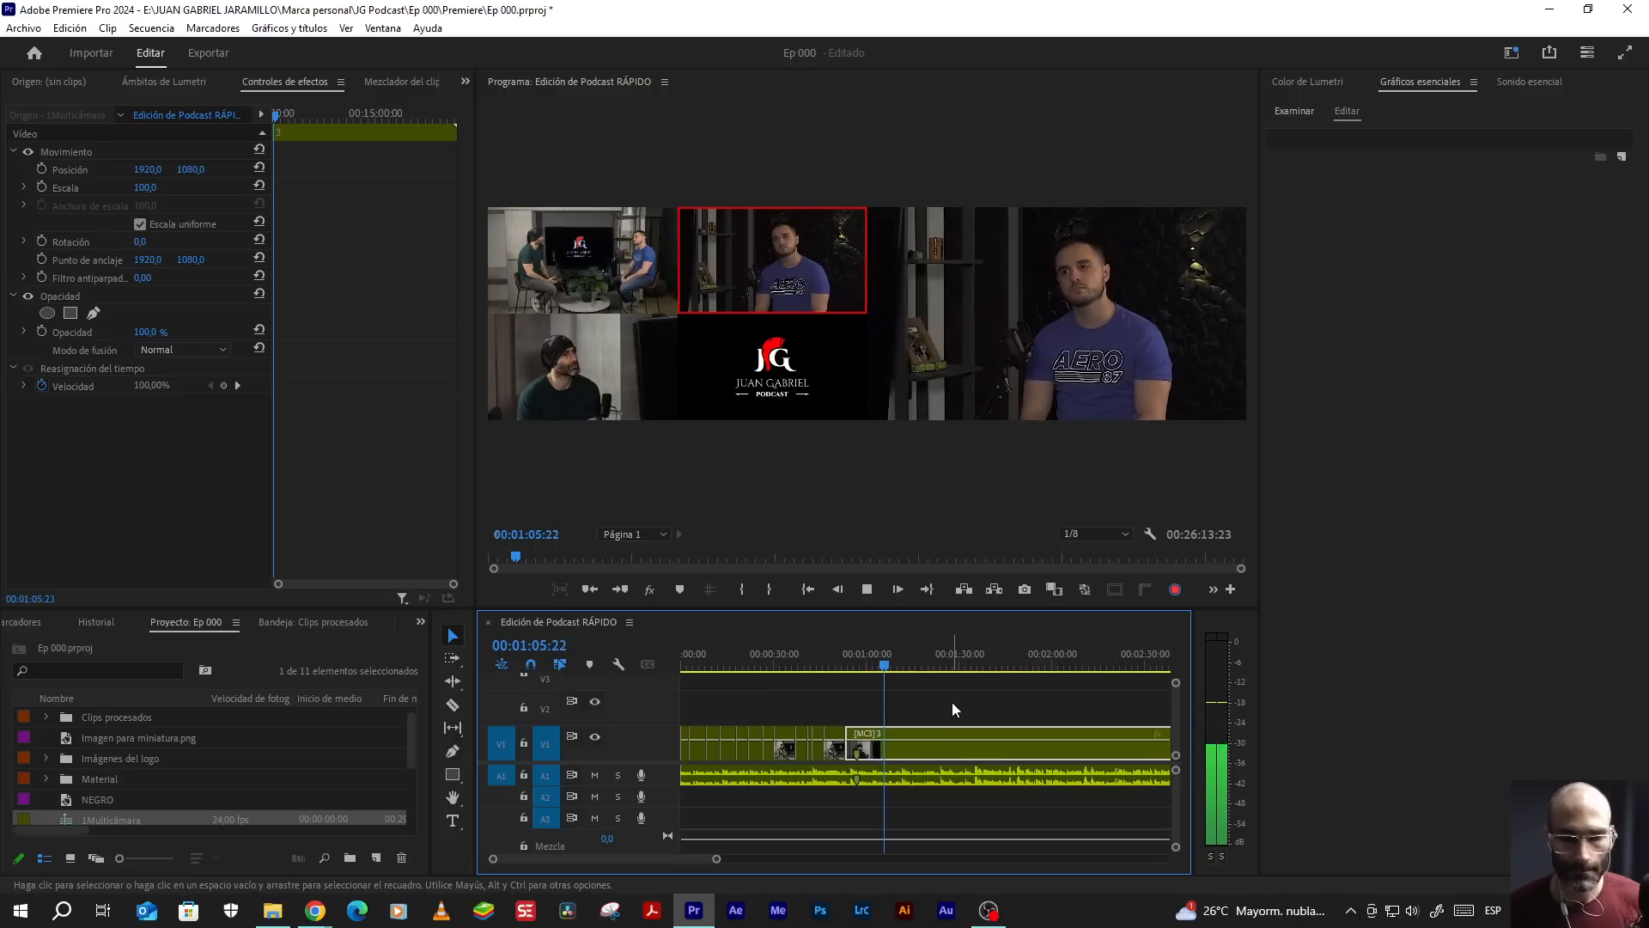
pyautogui.press('3')
pyautogui.press('2')
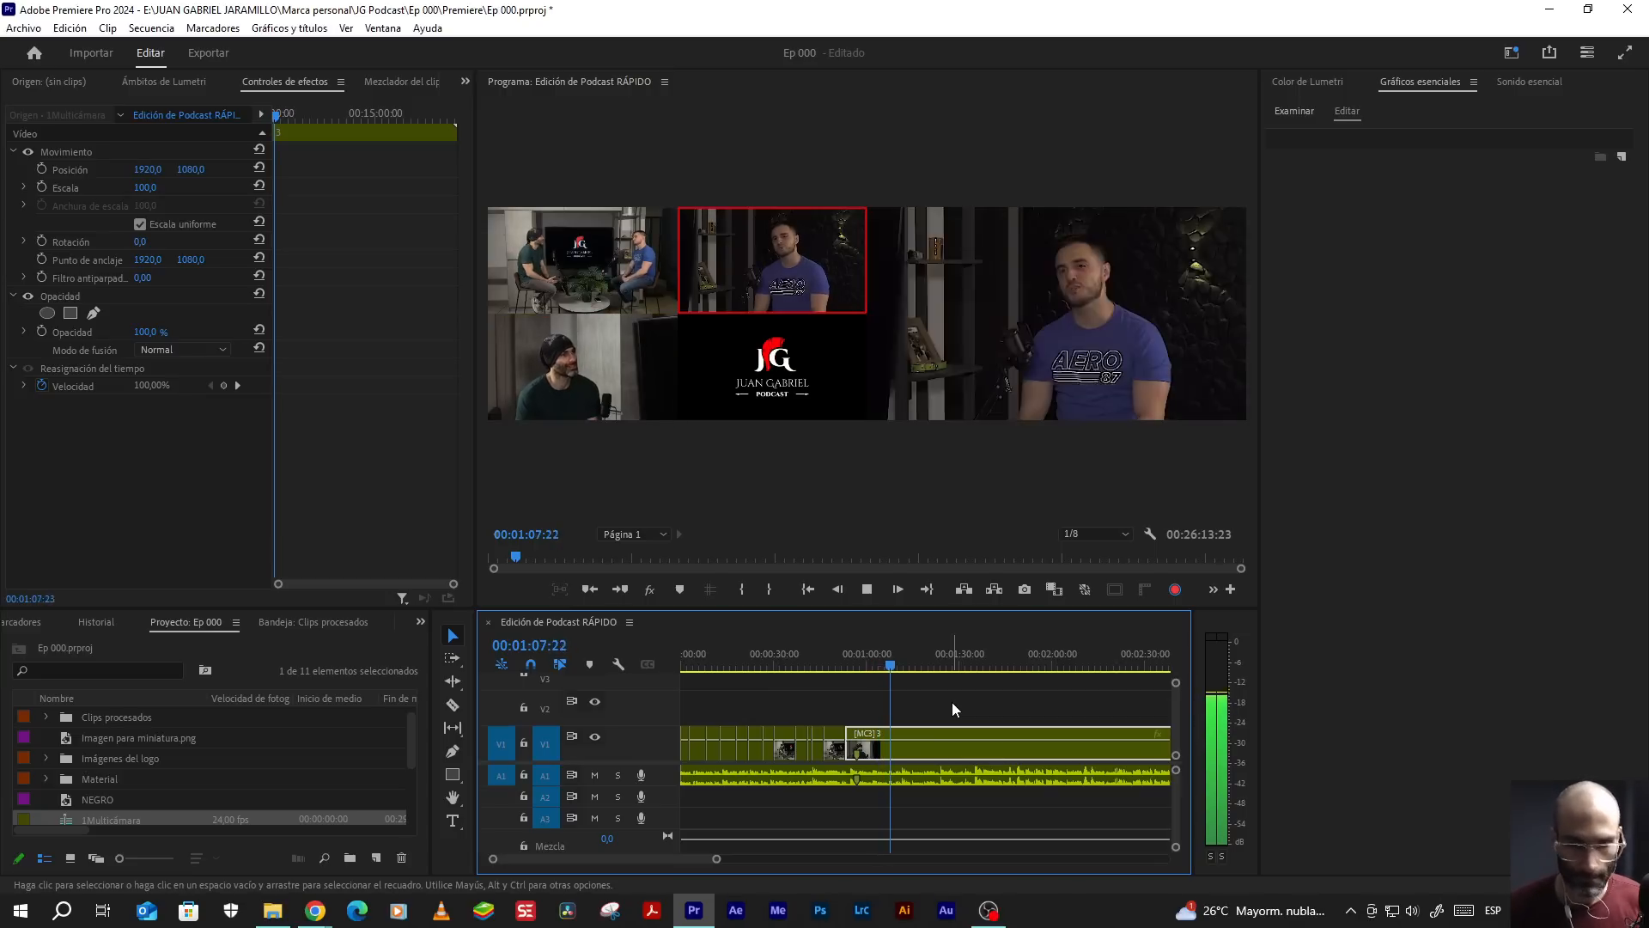
pyautogui.press('2')
pyautogui.press('3')
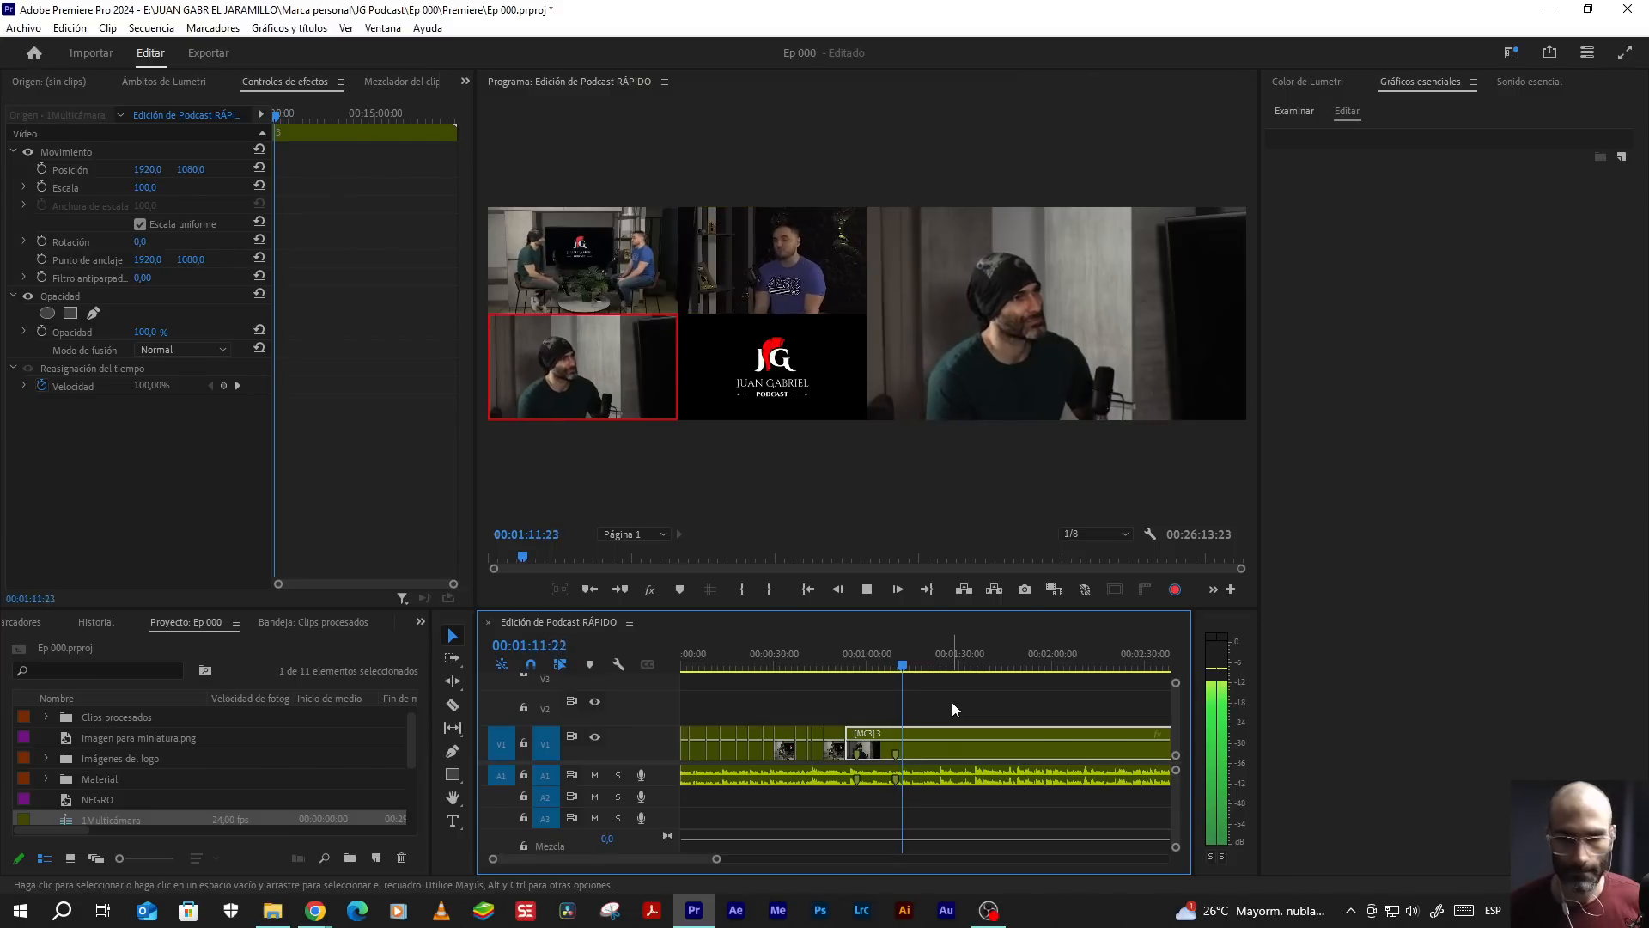
pyautogui.press('1')
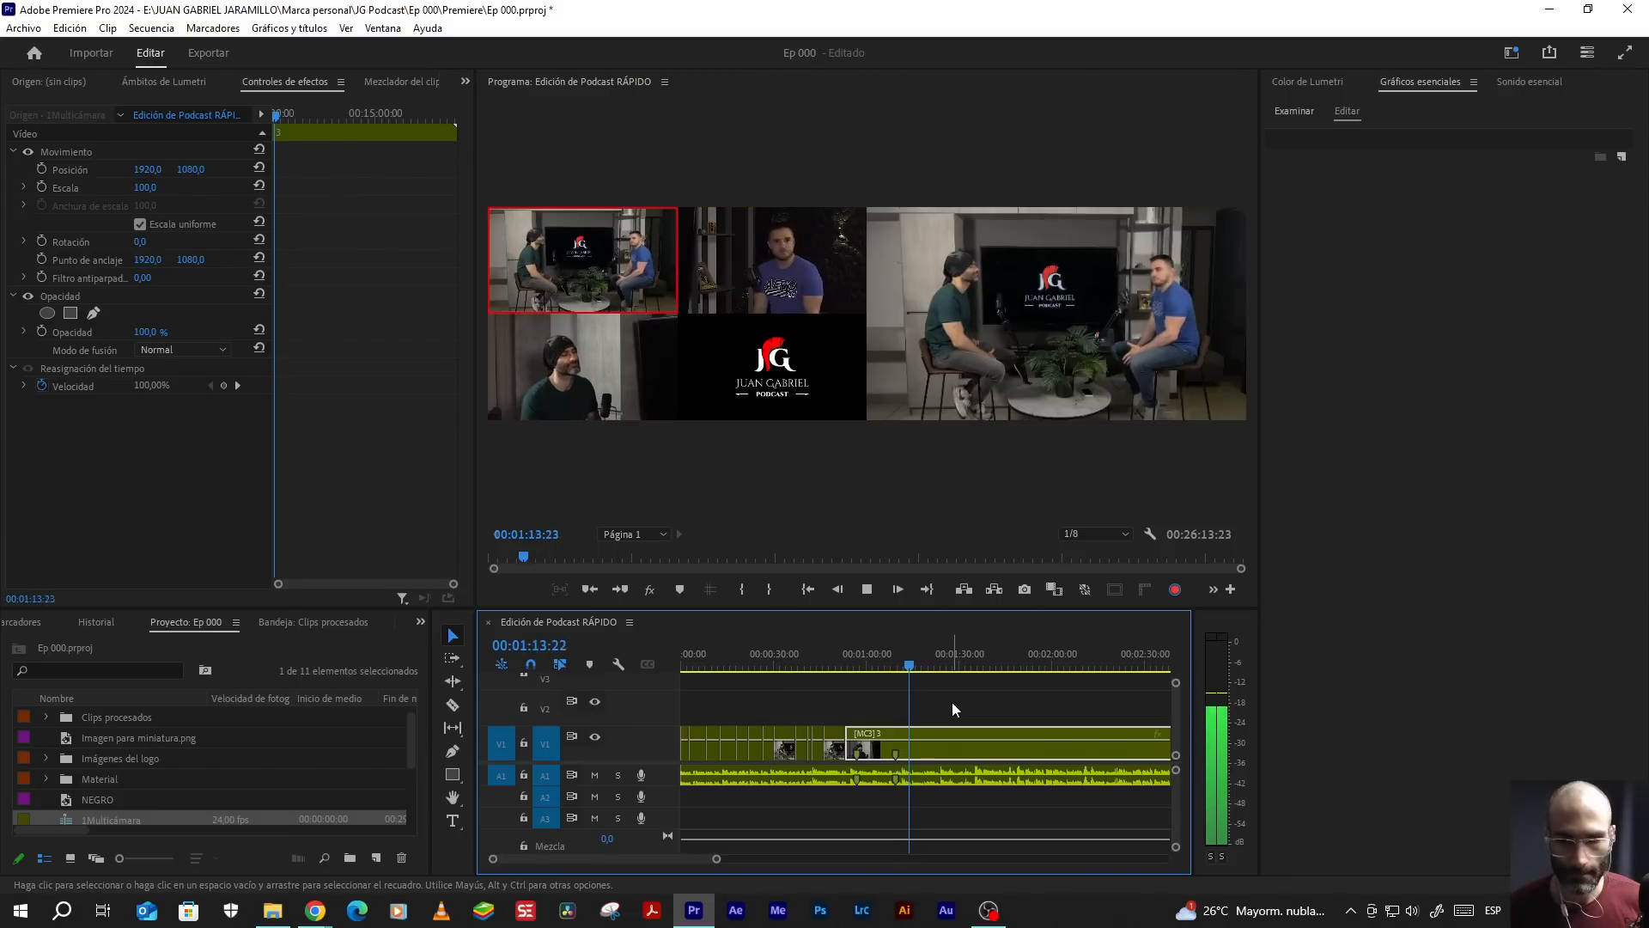
pyautogui.press('2')
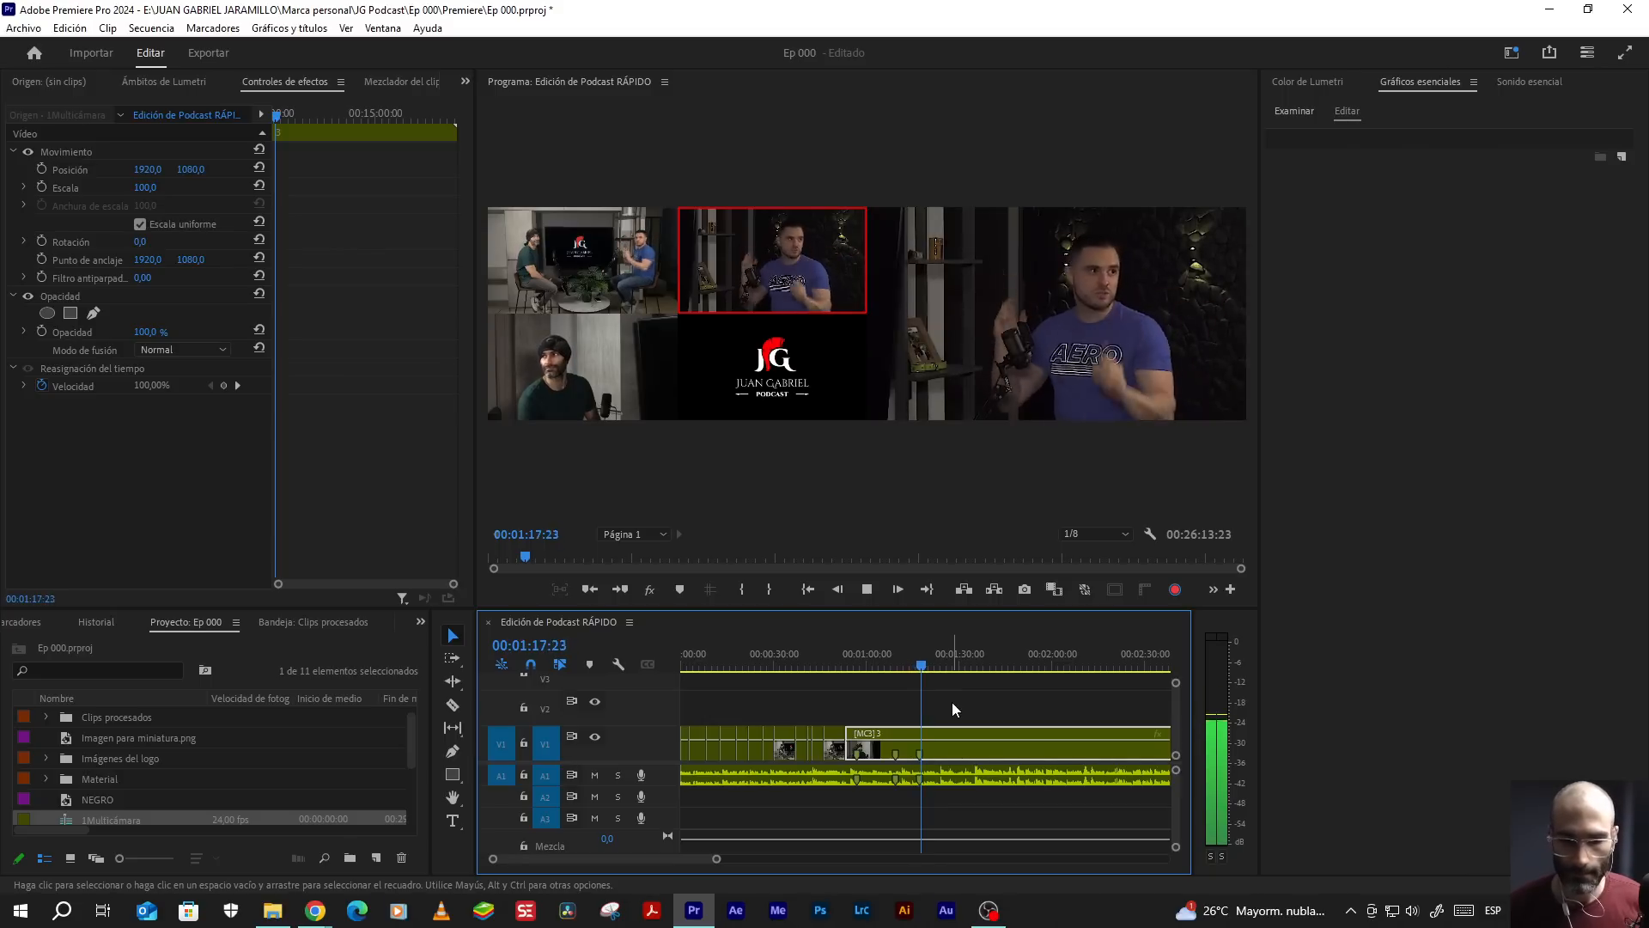
pyautogui.press('space')
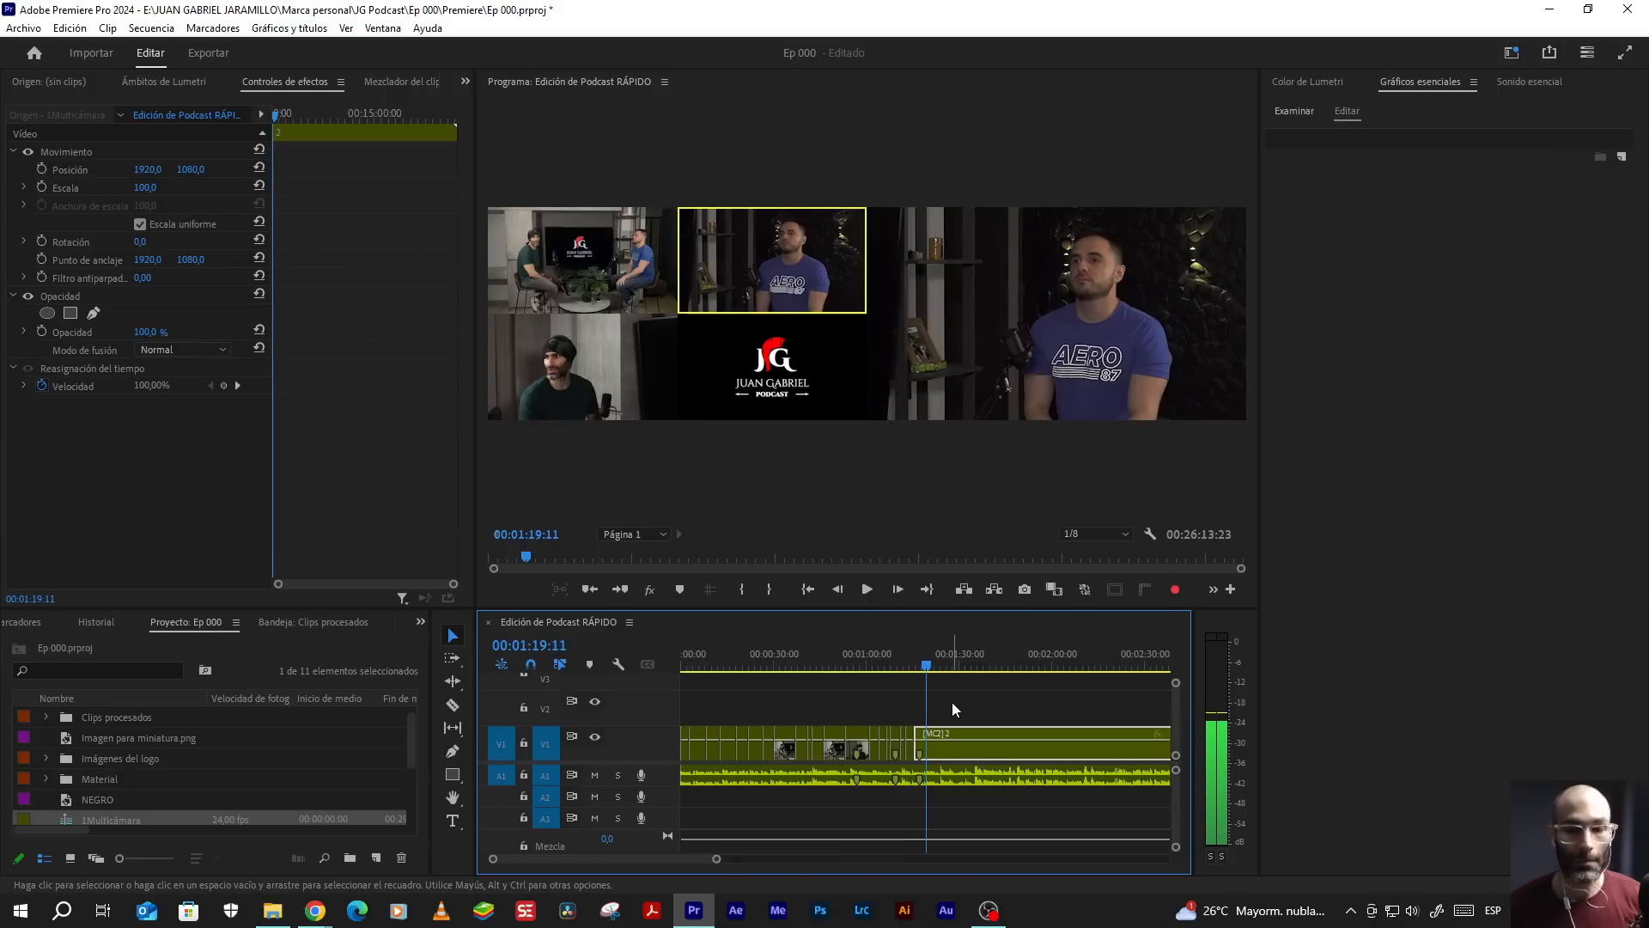